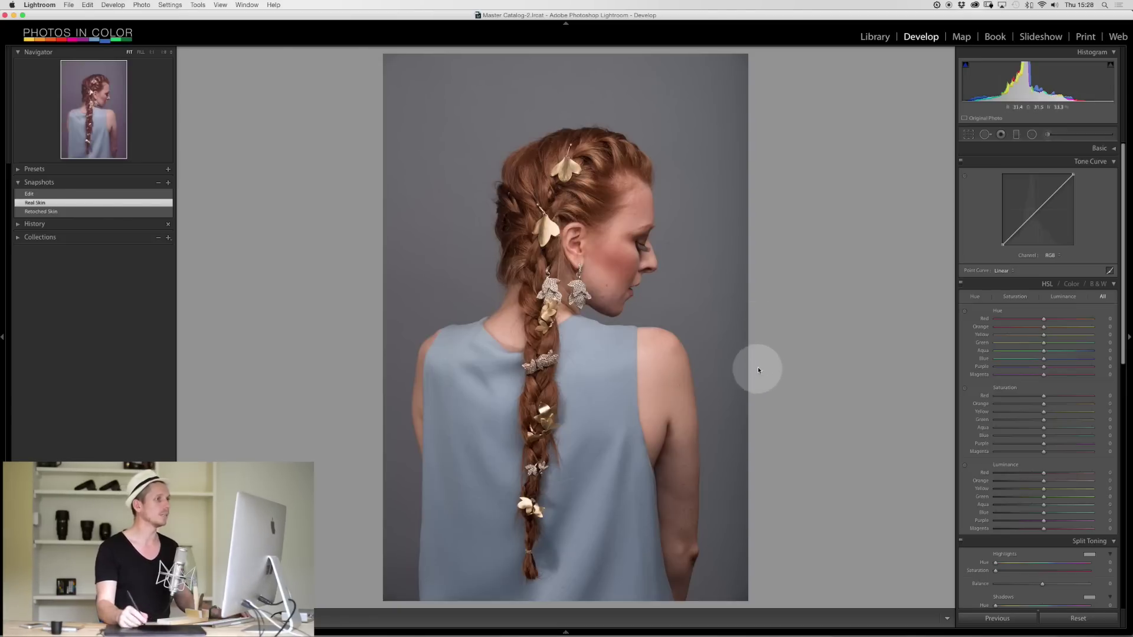
- Start the Spot Removal tool in Clone mode at a close-up of the woman's face and set the feather to 100
click(611, 299)
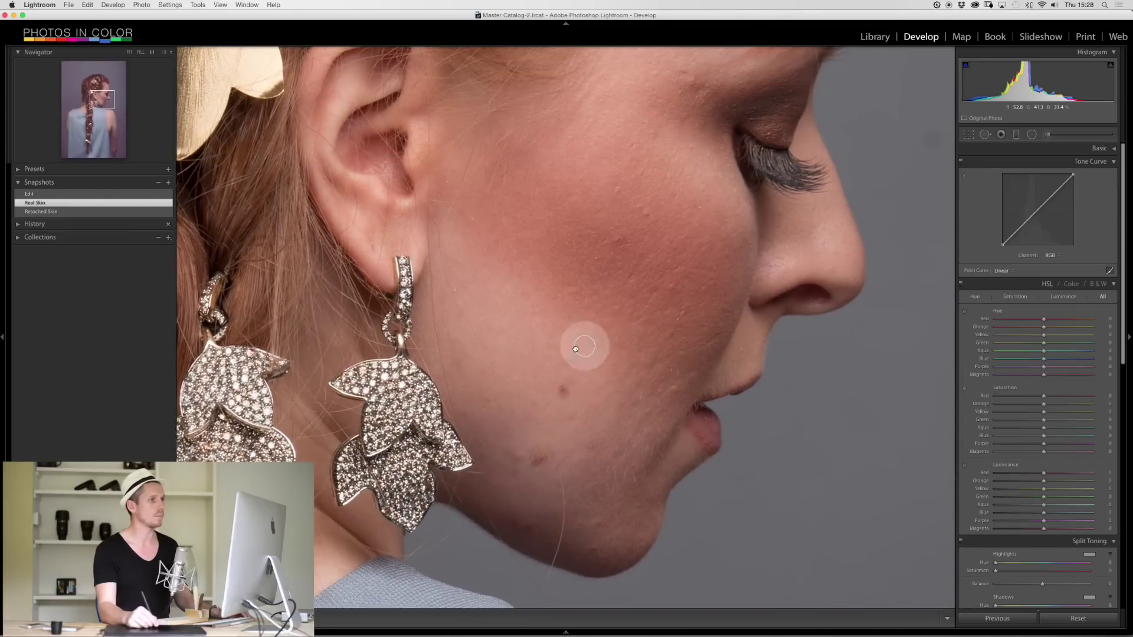
drag(607, 334, 472, 354)
drag(651, 222, 575, 237)
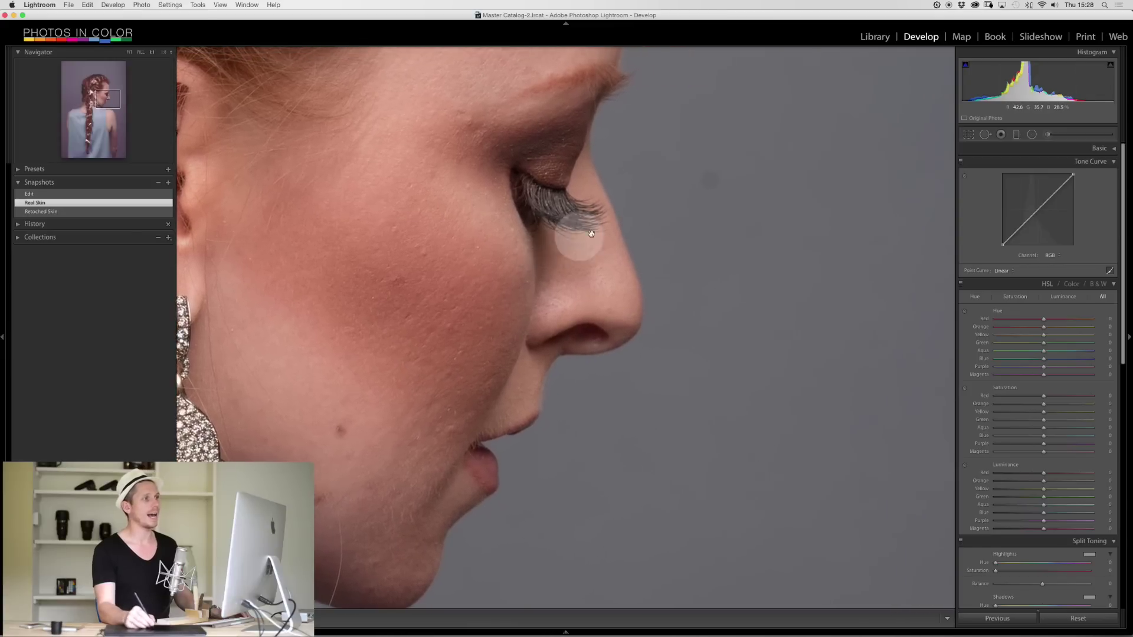
drag(540, 316, 441, 148)
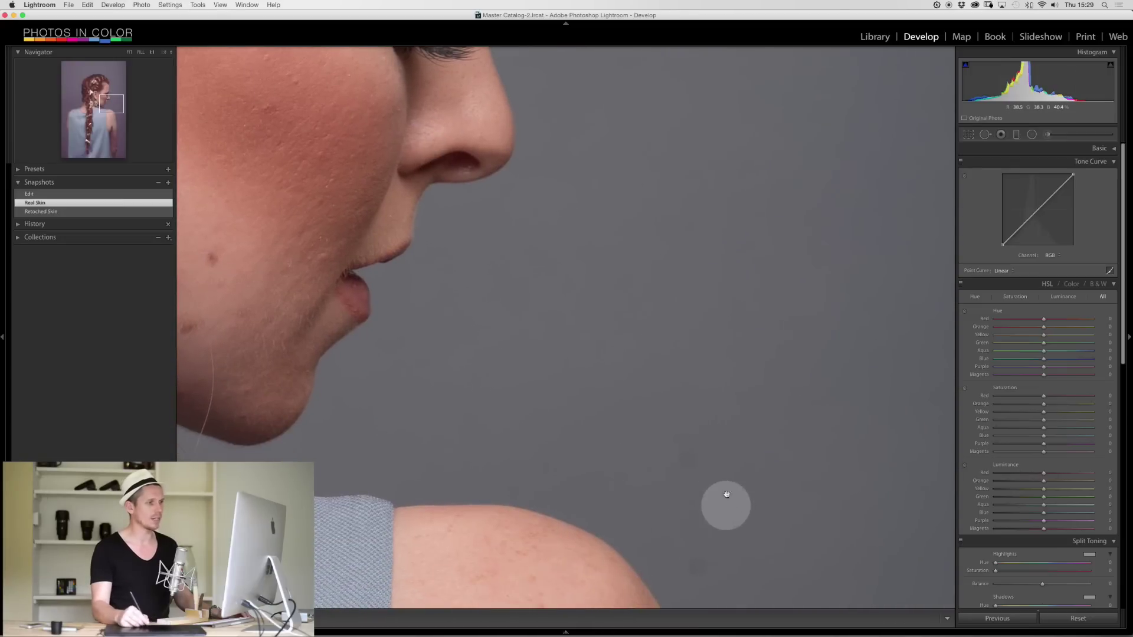
drag(325, 306, 431, 435)
drag(439, 266, 458, 303)
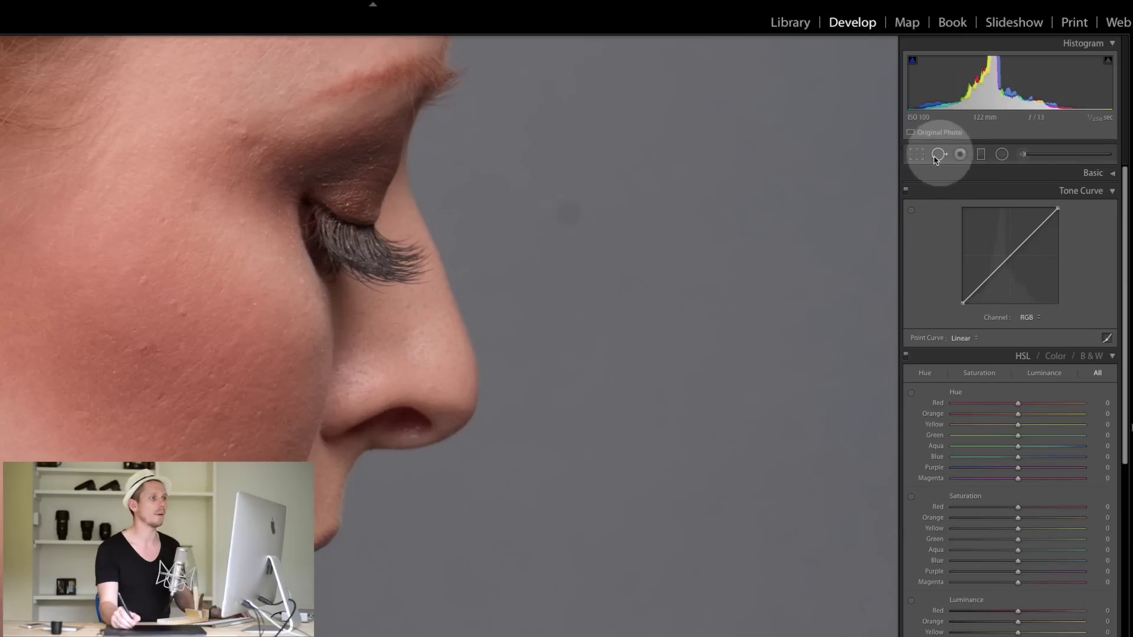
key(q)
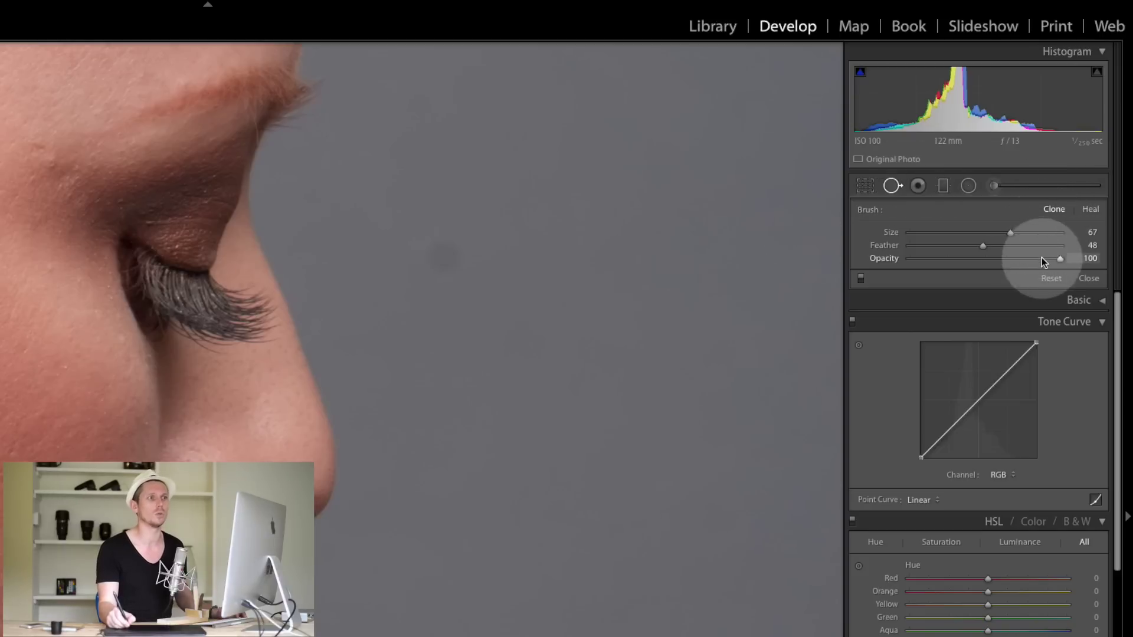
drag(986, 247, 1076, 245)
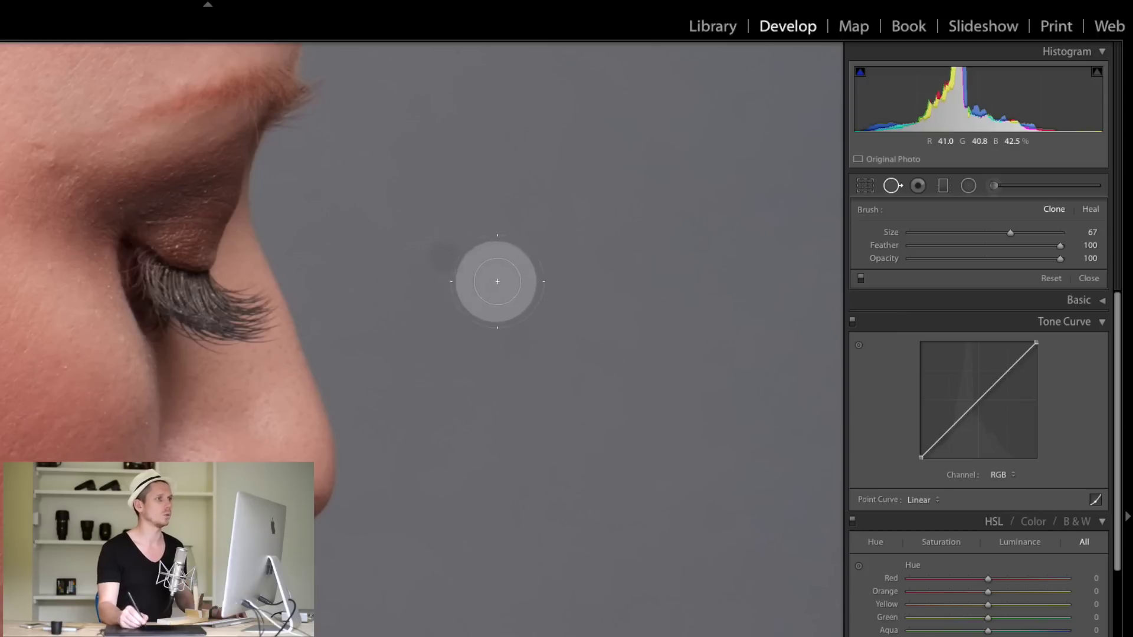
- Place a spot on the grey background beside the nose, sourced from the cheek, and switch it to Heal
click(540, 345)
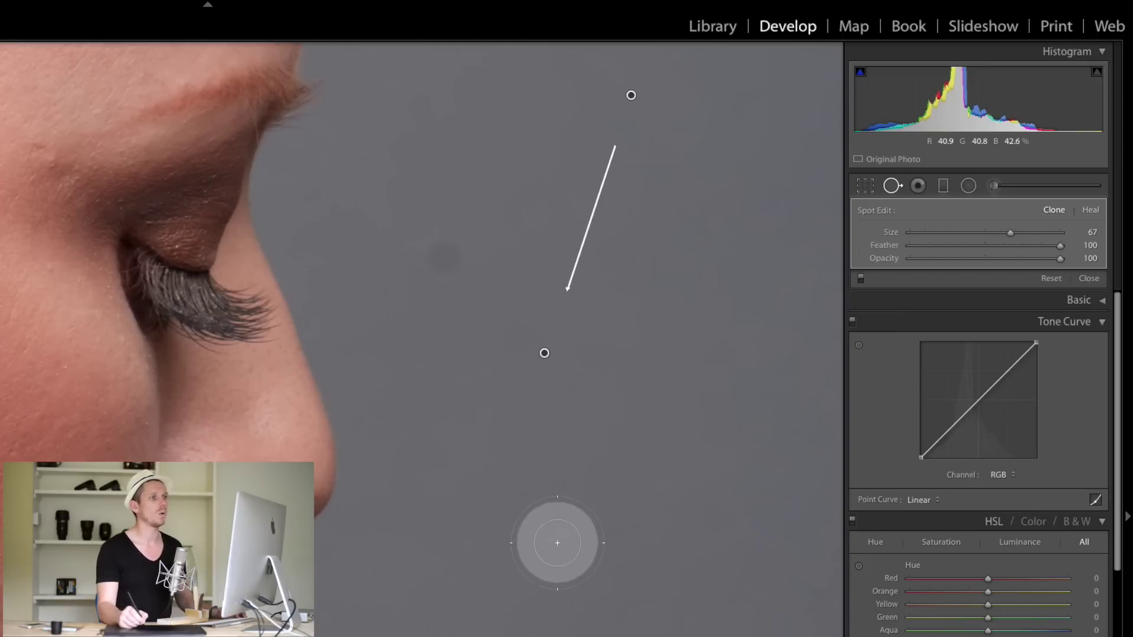
mouse_move(631, 110)
mouse_down()
mouse_move(688, 199)
mouse_move(683, 172)
mouse_move(652, 172)
mouse_move(549, 206)
mouse_move(666, 194)
mouse_move(676, 205)
mouse_up()
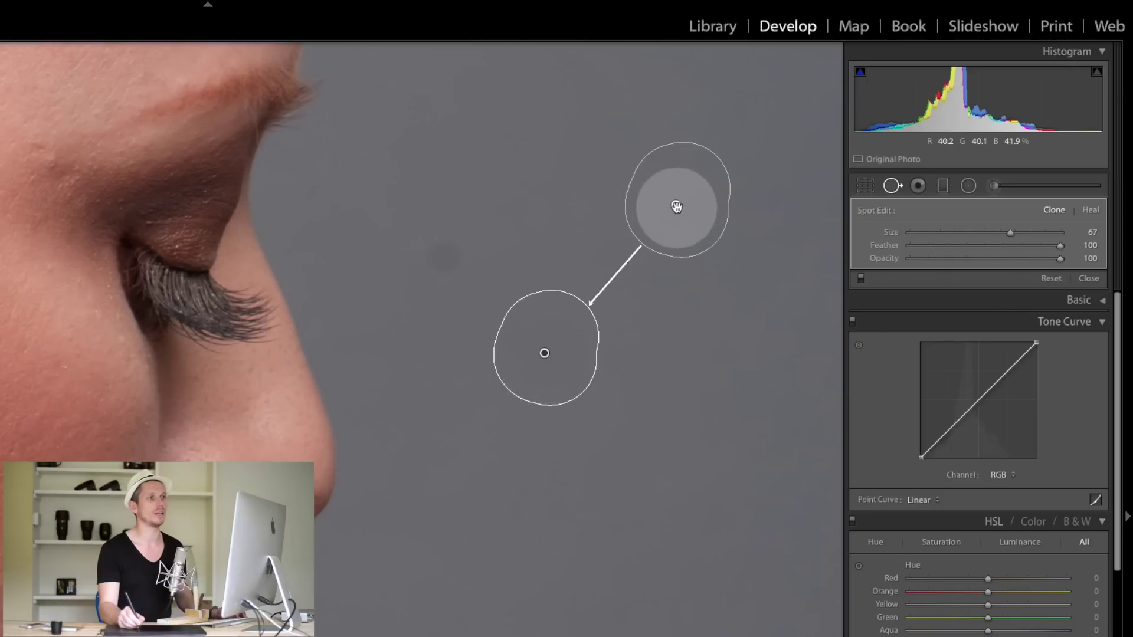
drag(680, 206, 0, 368)
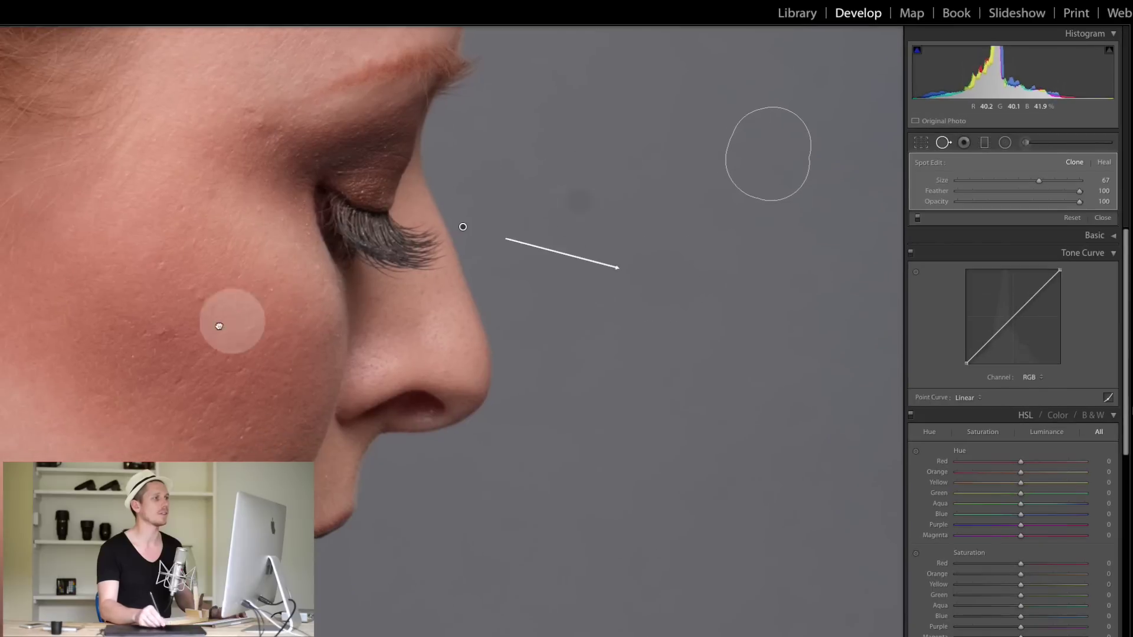
drag(161, 282, 163, 281)
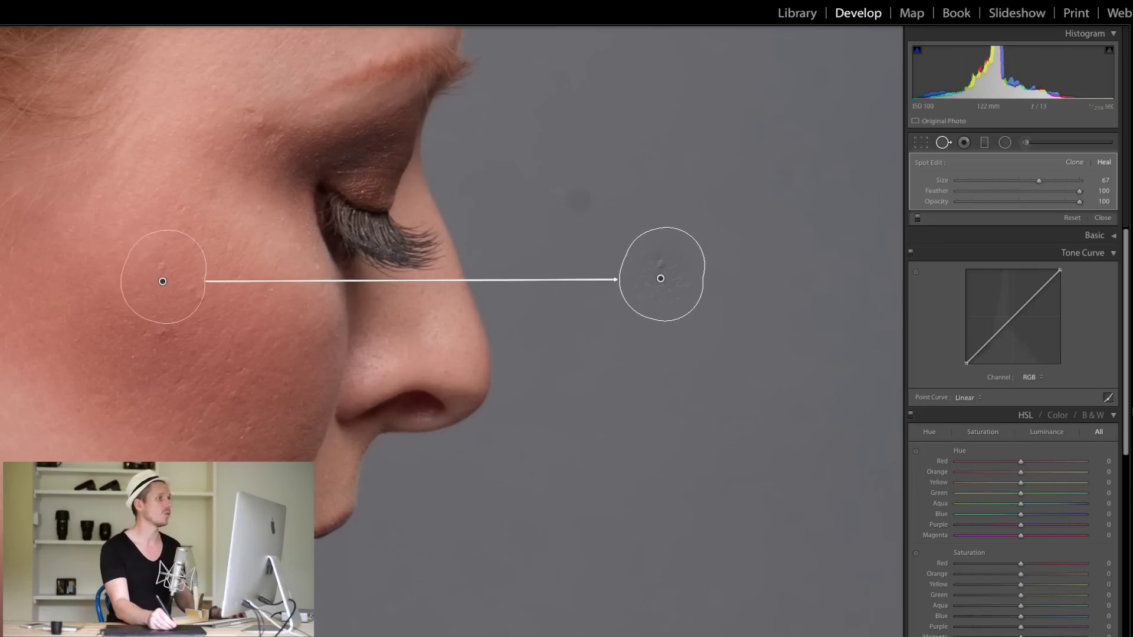
- Remove the spot from the grey background
key(z)
key(z)
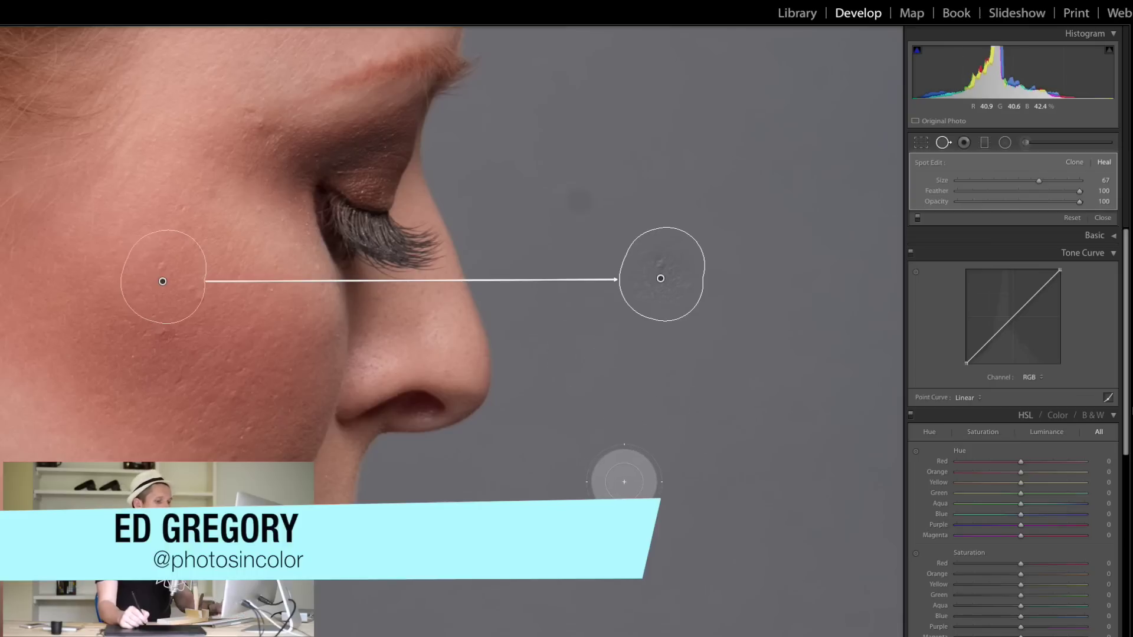
key(Escape)
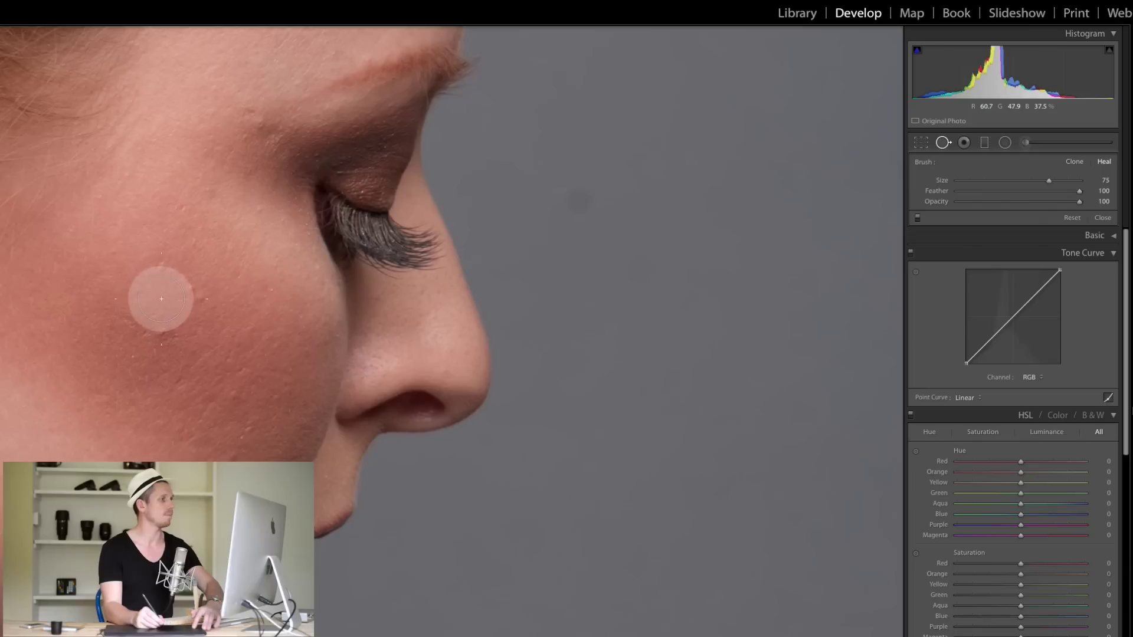
- Place a size 76 spot on the cheek, sourced from the grey background, and switch it from Heal to Clone
click(153, 276)
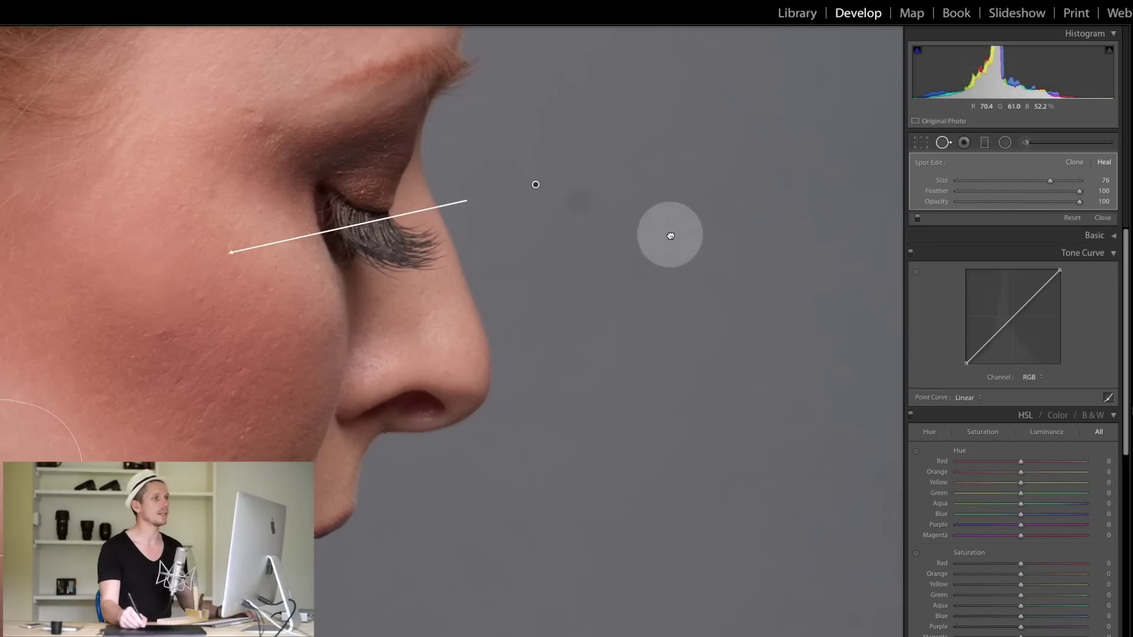
drag(729, 286, 730, 286)
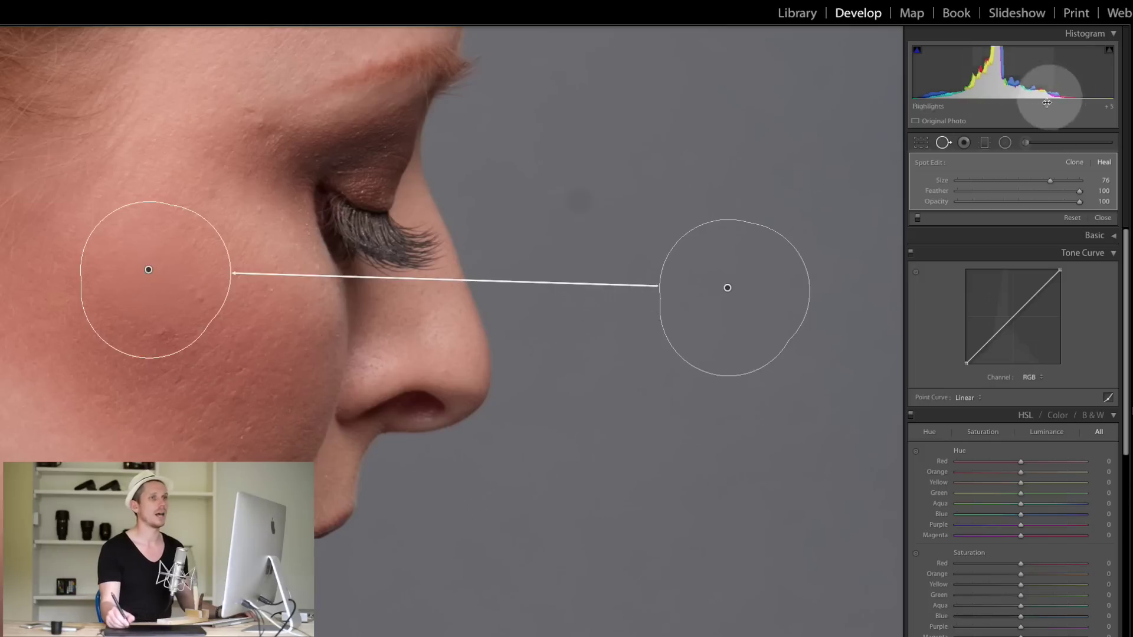
click(1072, 163)
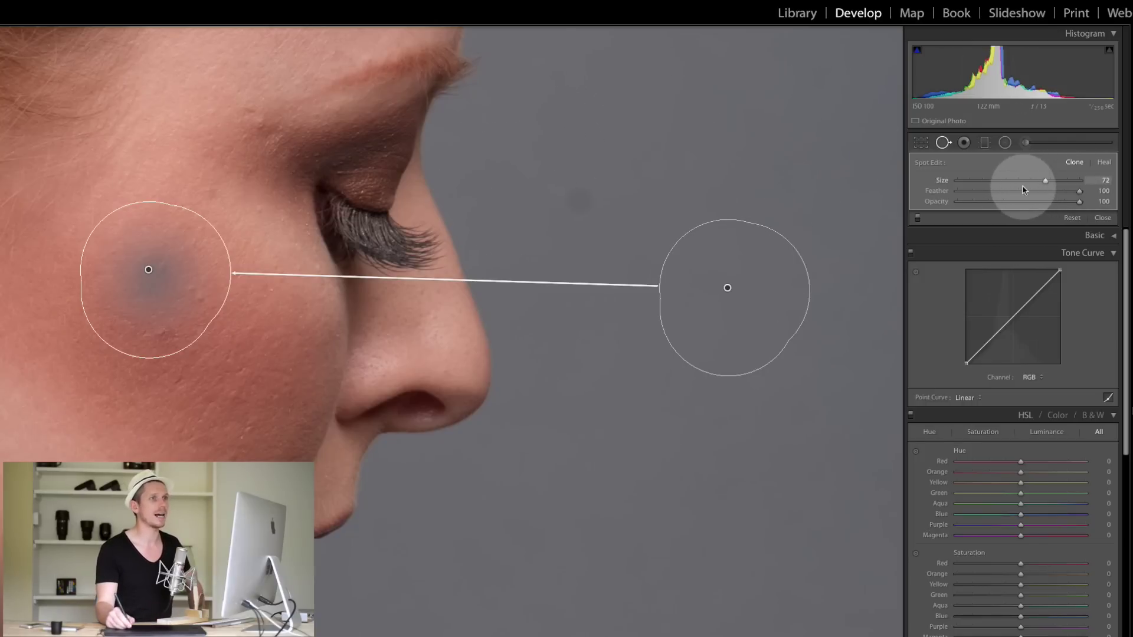
- Try size 49 and feather 0 for the cheek clone, and view the cheek without the tool overlay
drag(1023, 187, 1018, 188)
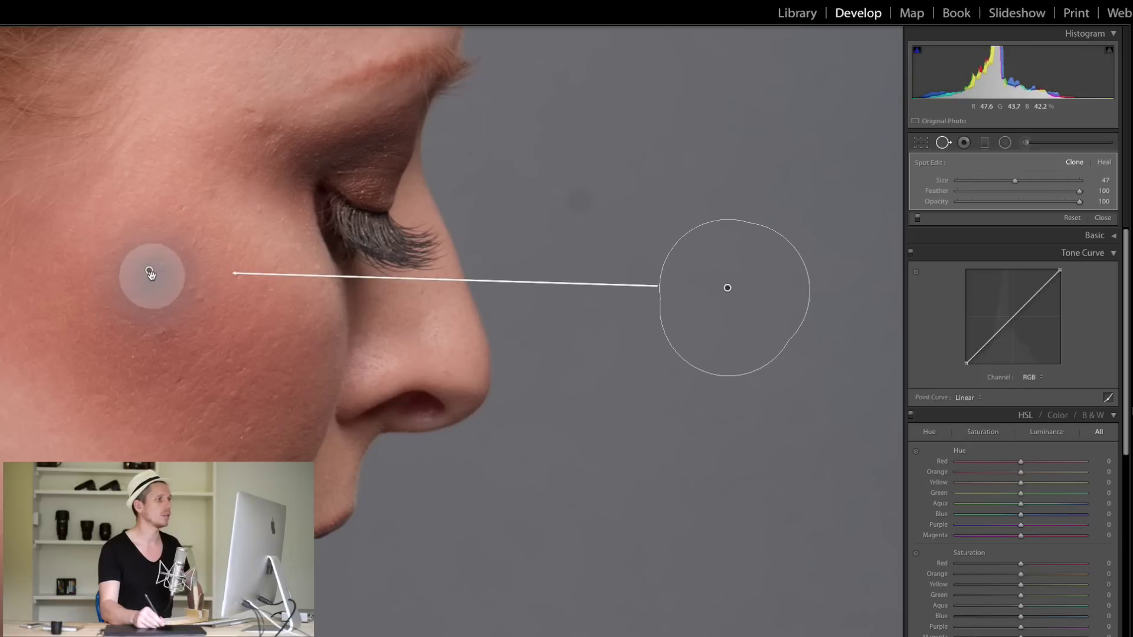
click(150, 272)
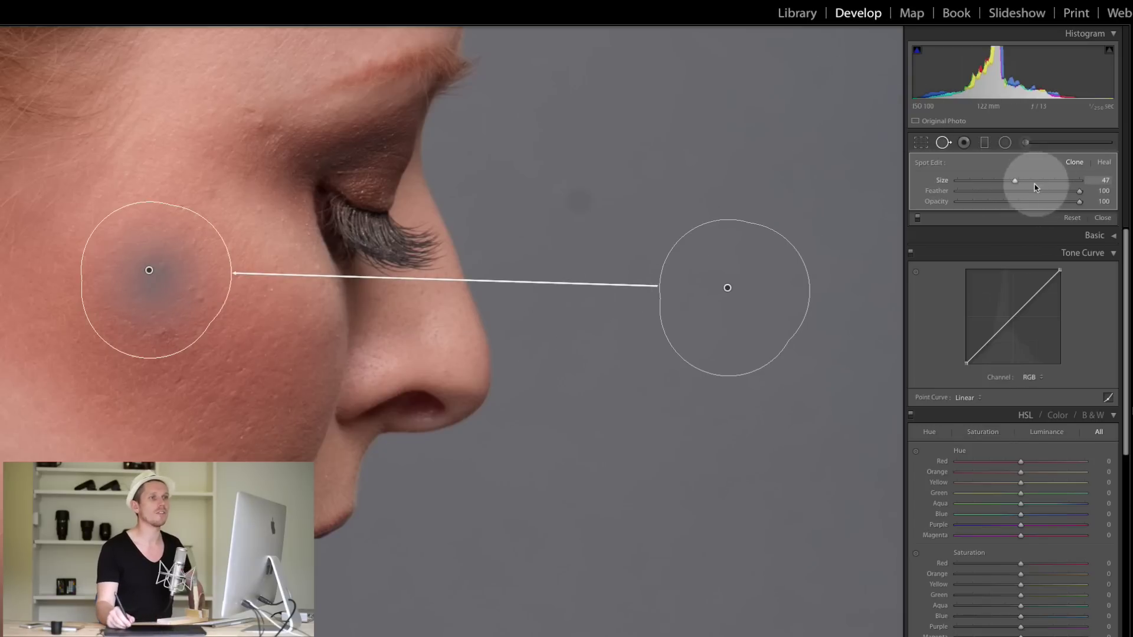
drag(1016, 183, 1016, 181)
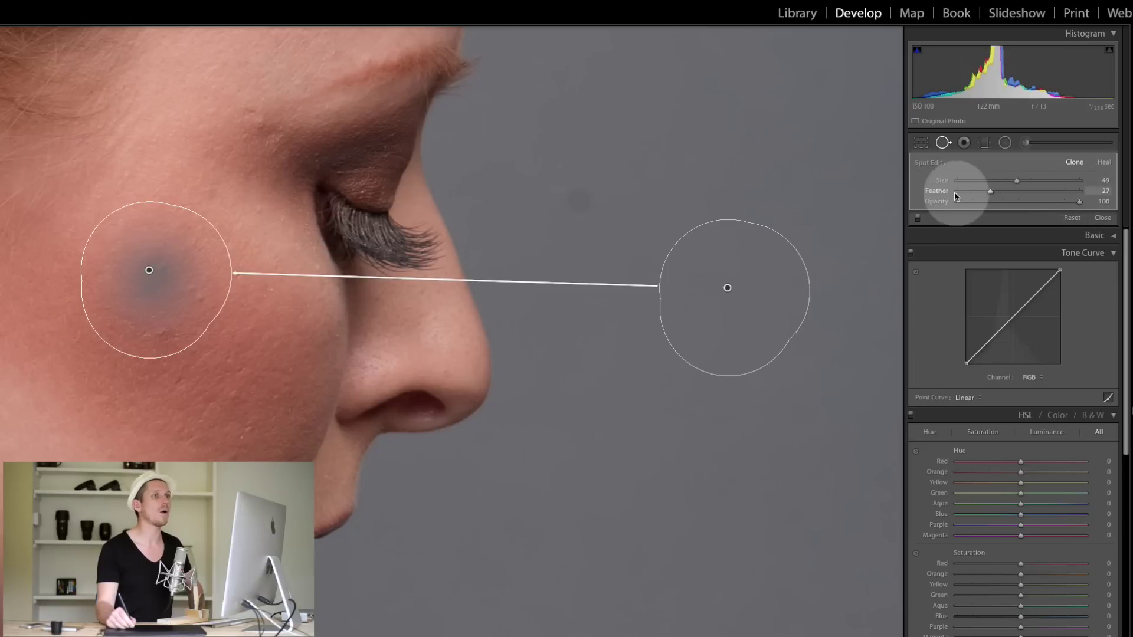
drag(958, 196, 947, 197)
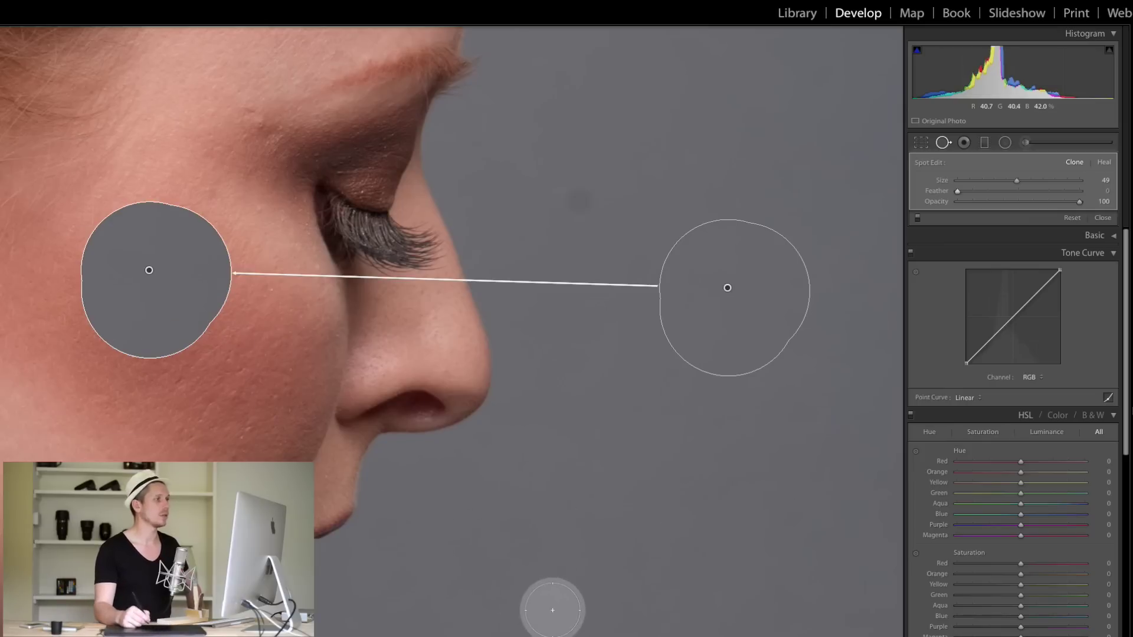
click(935, 216)
key(q)
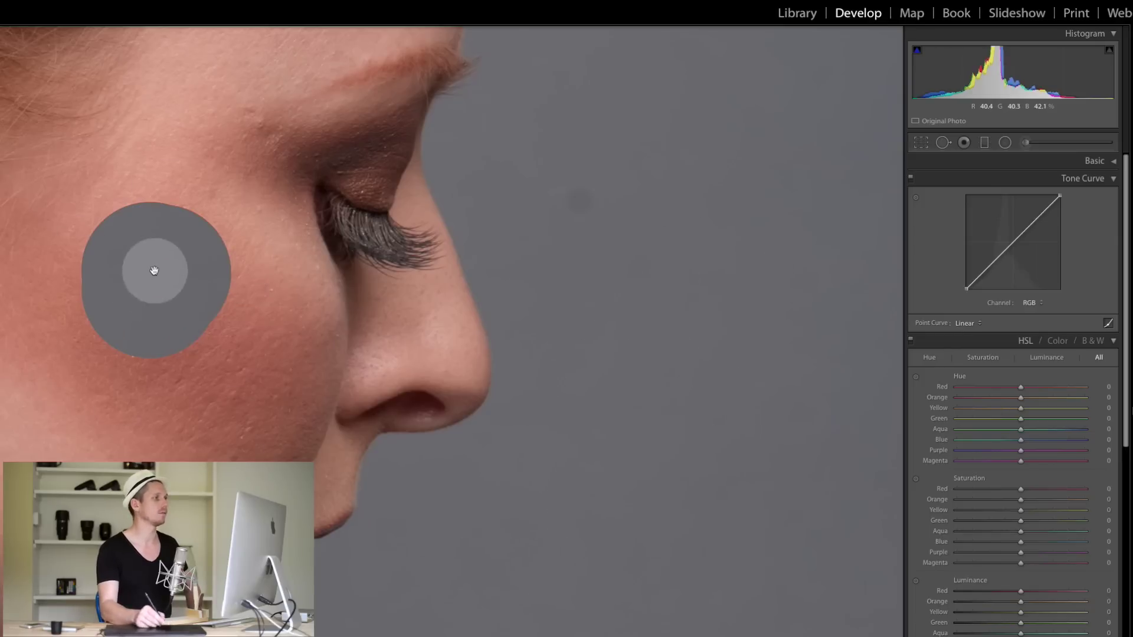
- Reselect the cheek clone spot, set its feather to 100, and preview the soft edge without the tool overlay
click(944, 142)
click(187, 278)
click(148, 272)
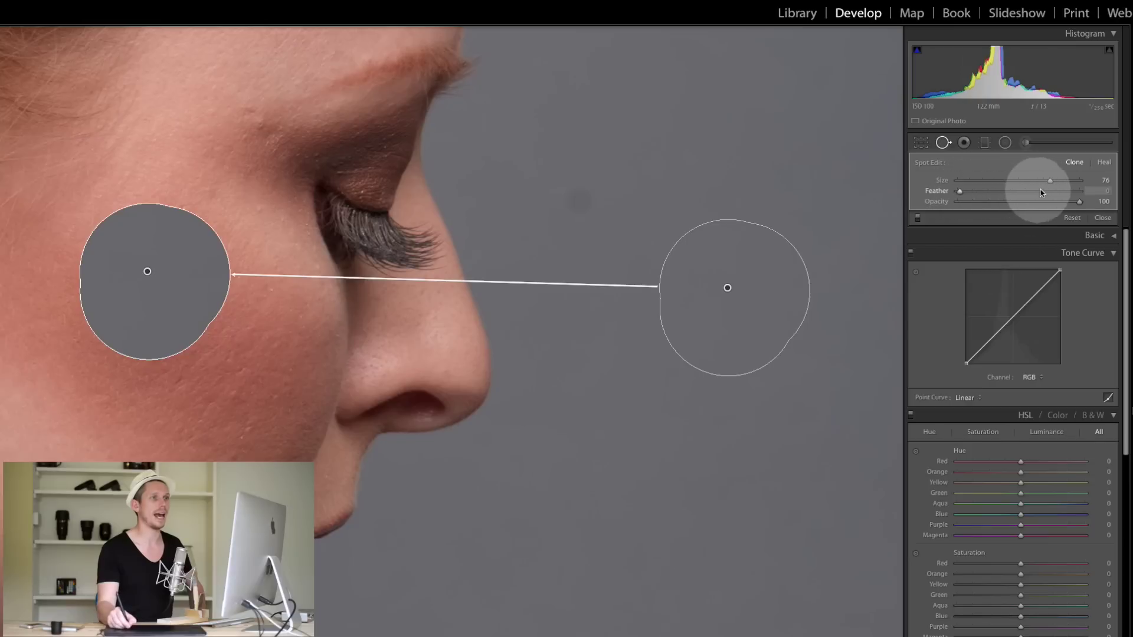
click(1084, 191)
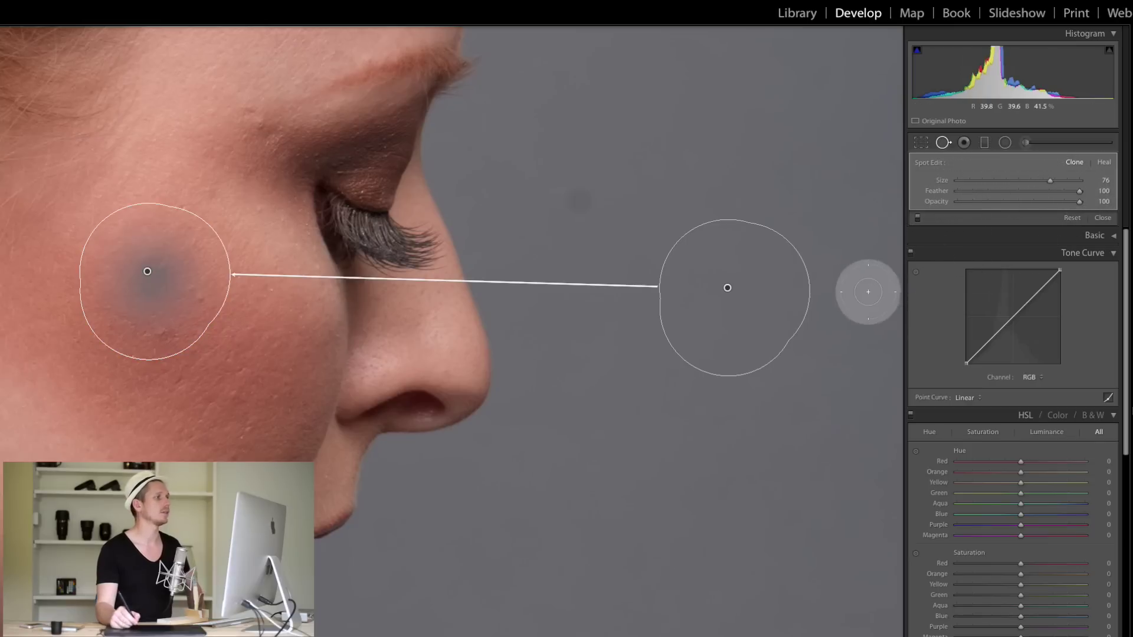
click(944, 142)
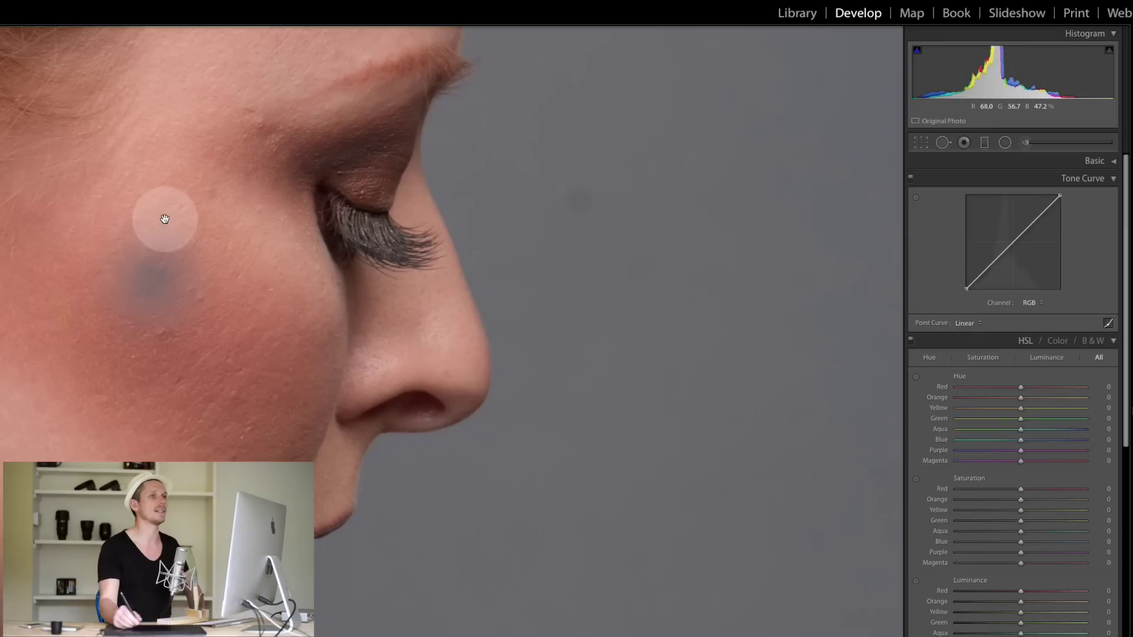
- Switch the cheek spot to Heal with feather 0 and preview it without the tool overlay
click(939, 145)
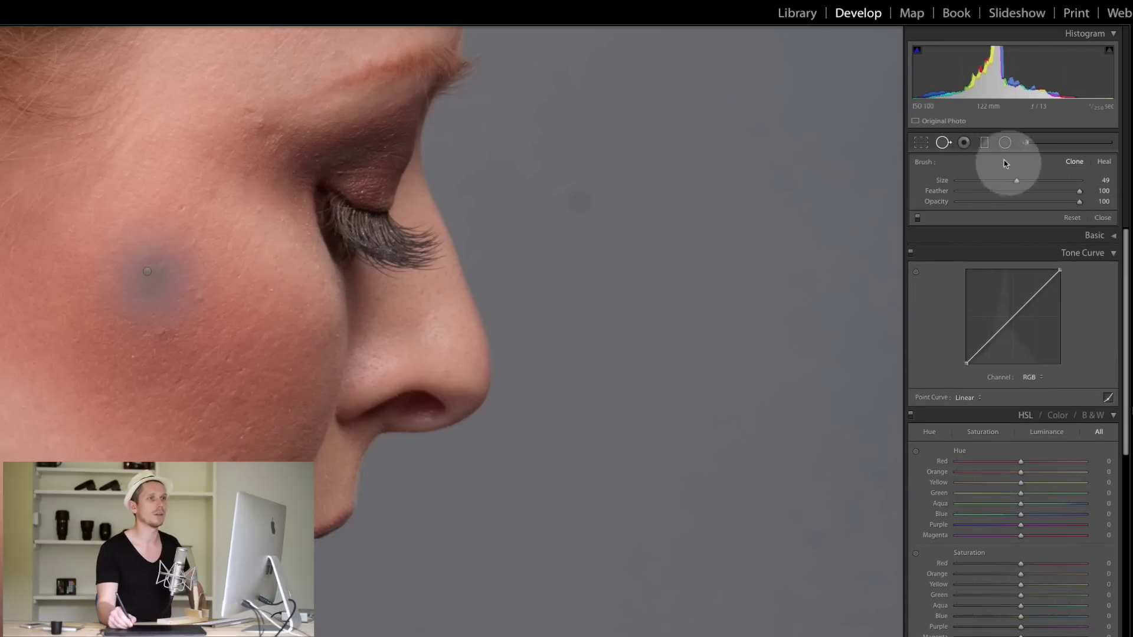
click(147, 270)
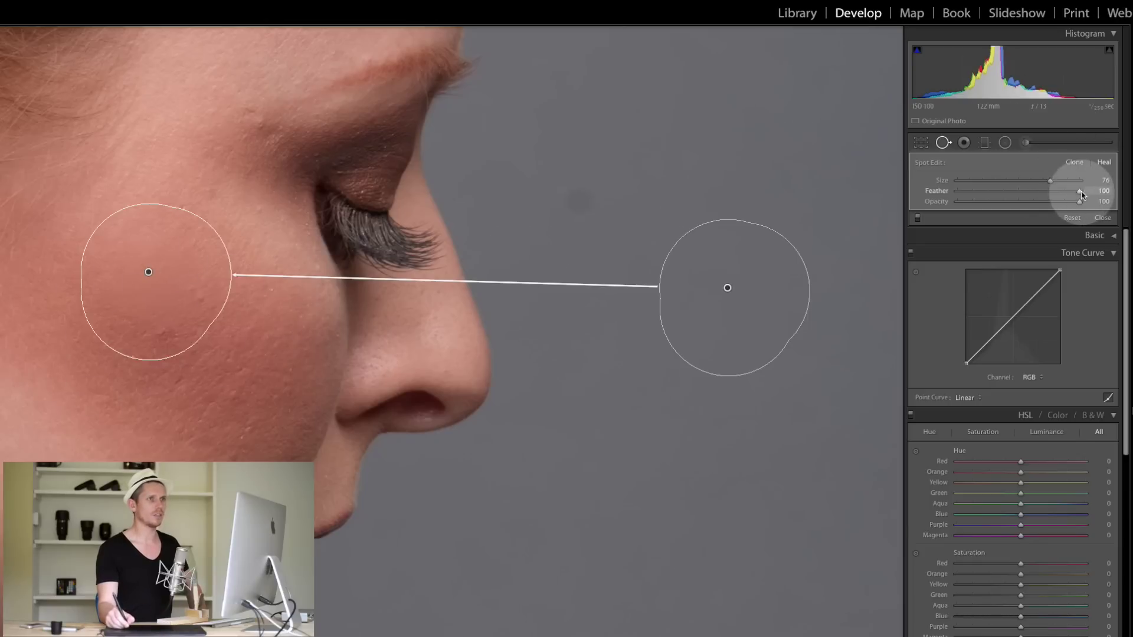
drag(952, 194, 934, 238)
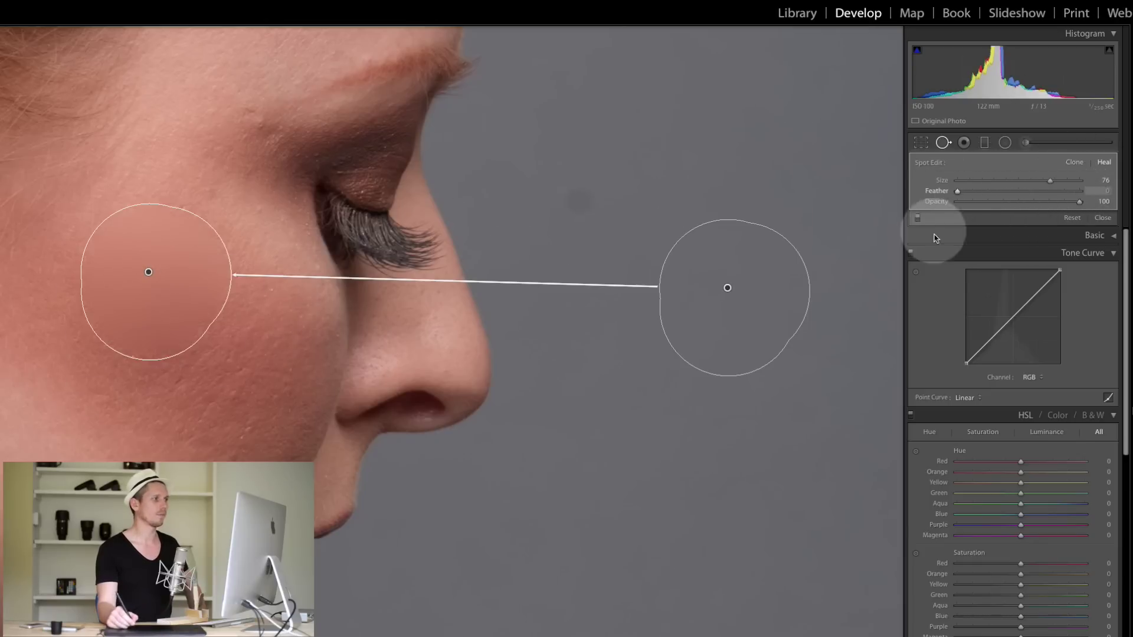
click(949, 143)
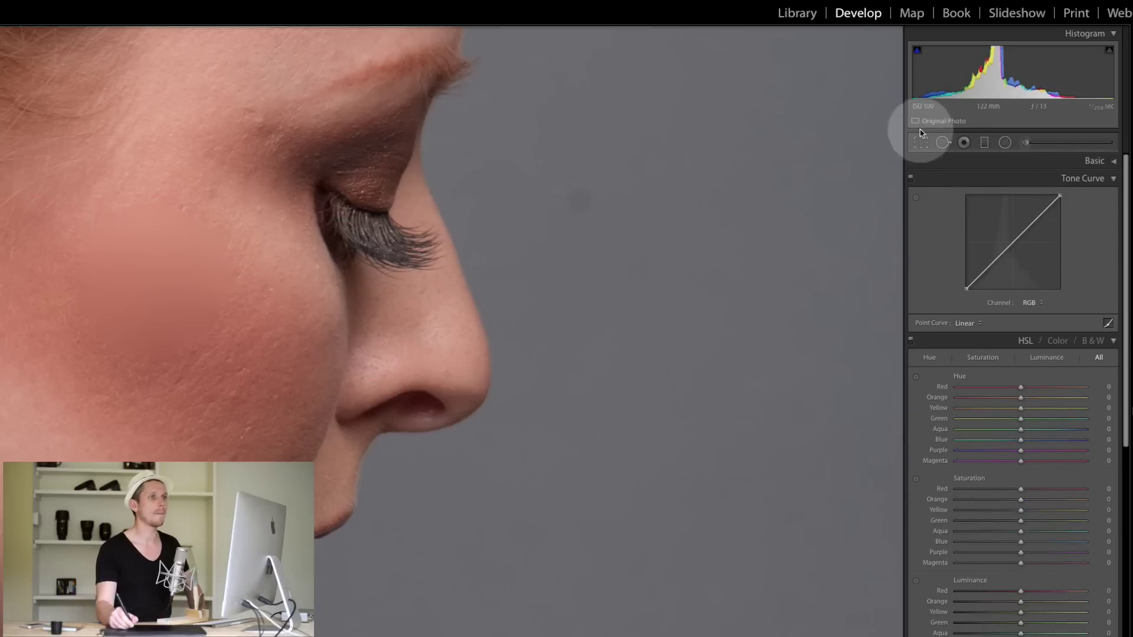
- Move the cheek spot's source from the grey background to the skin just below it and preview the heal
click(948, 144)
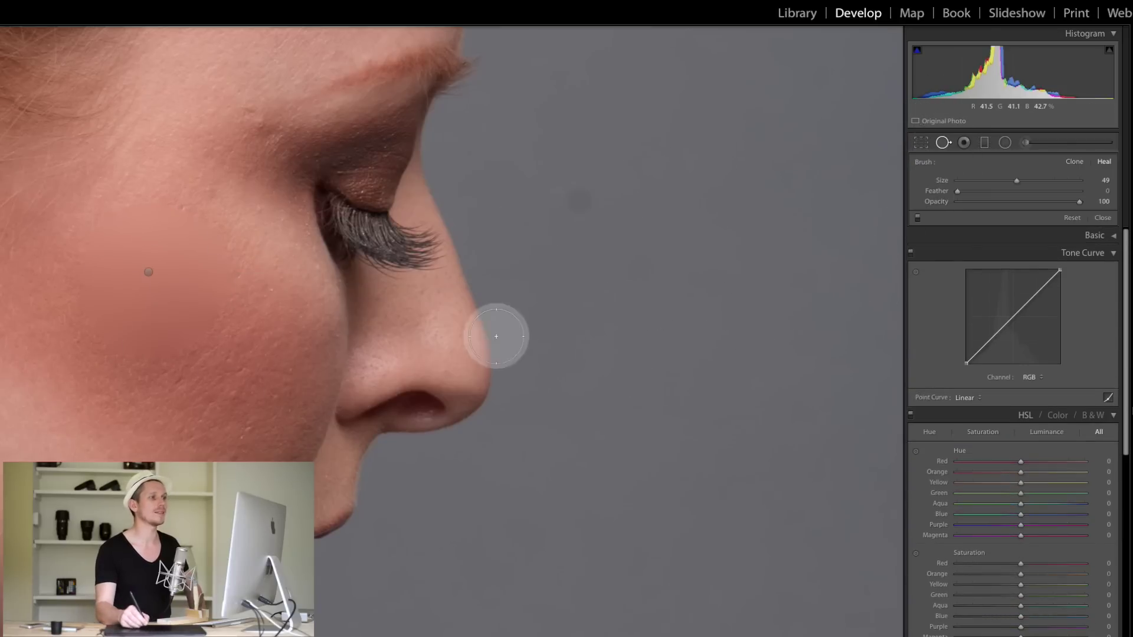
click(148, 272)
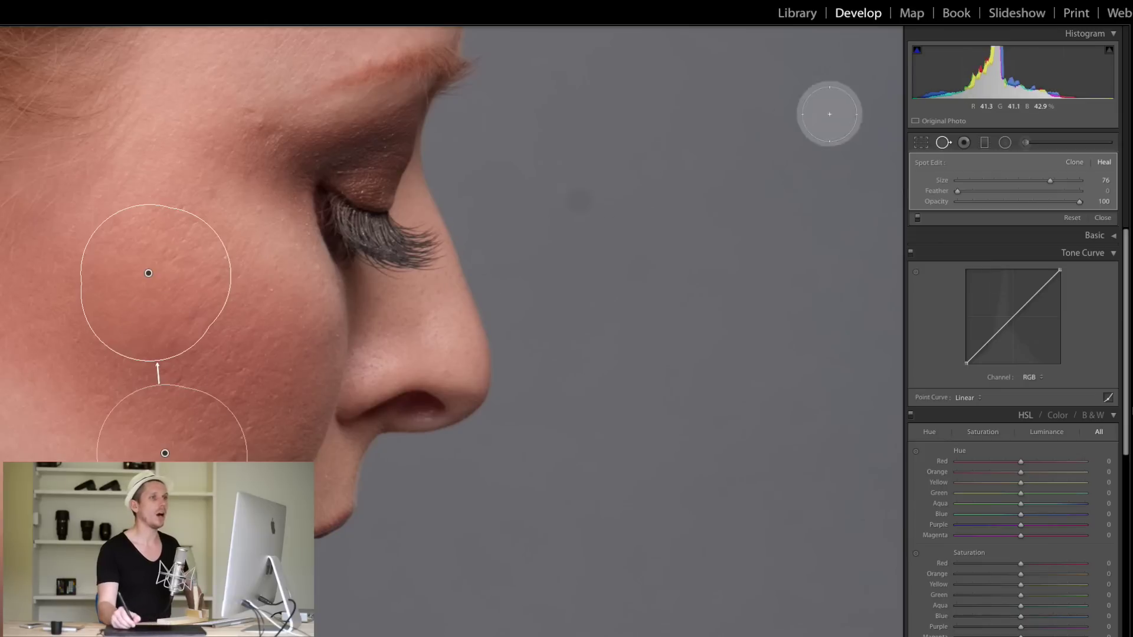
click(943, 148)
click(942, 154)
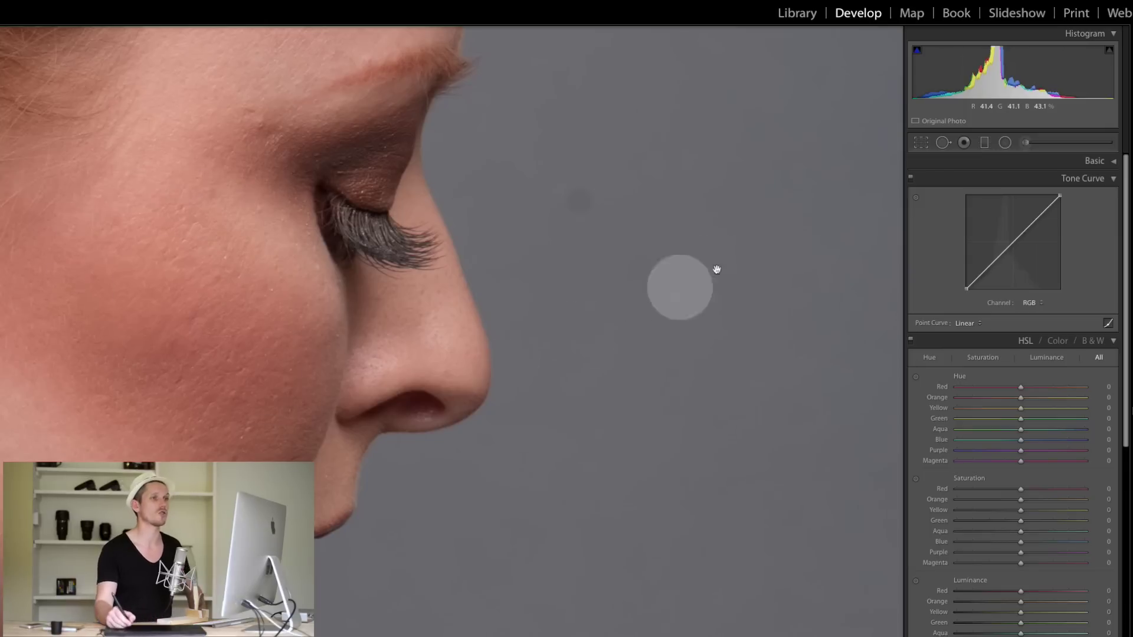
- Set the cheek spot's feather to 100, preview the heal, and switch the spot to Clone
click(944, 152)
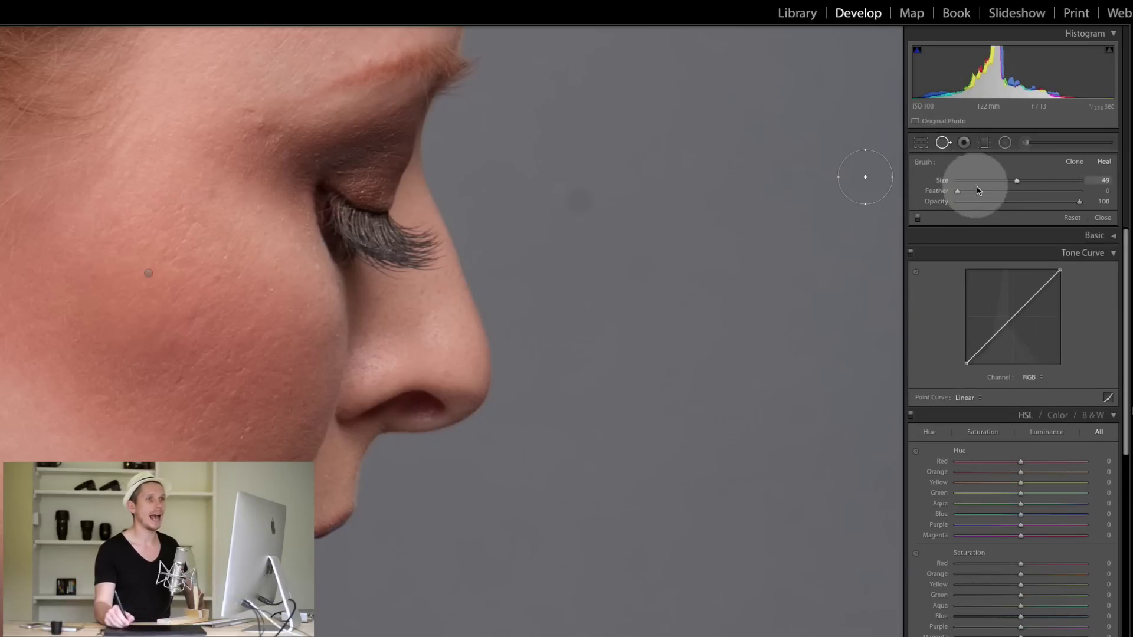
click(149, 274)
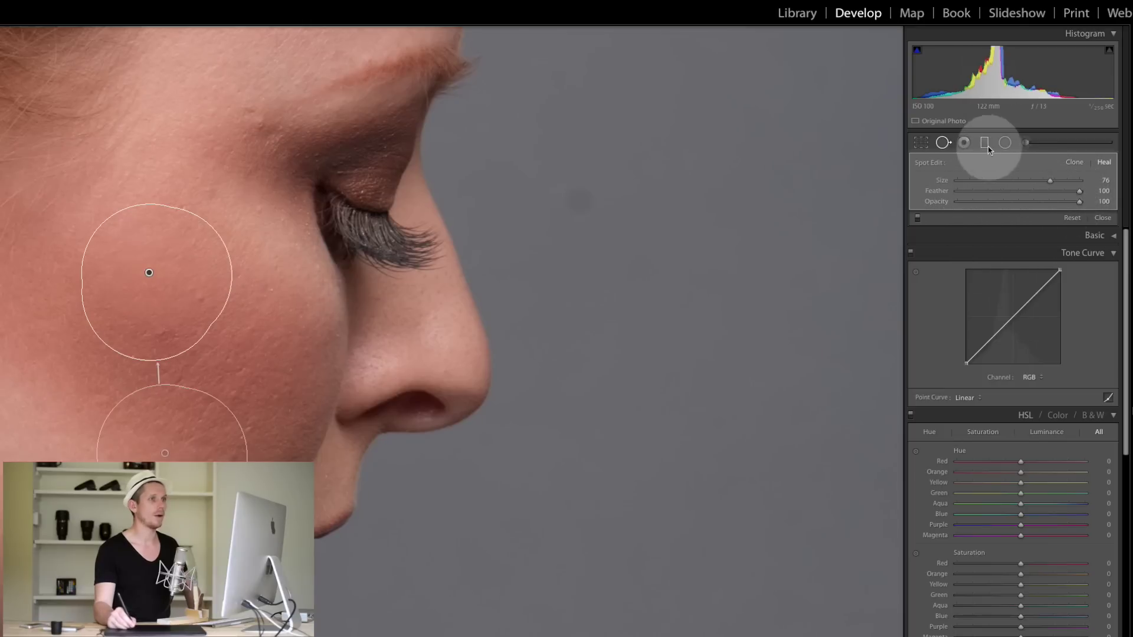
click(943, 142)
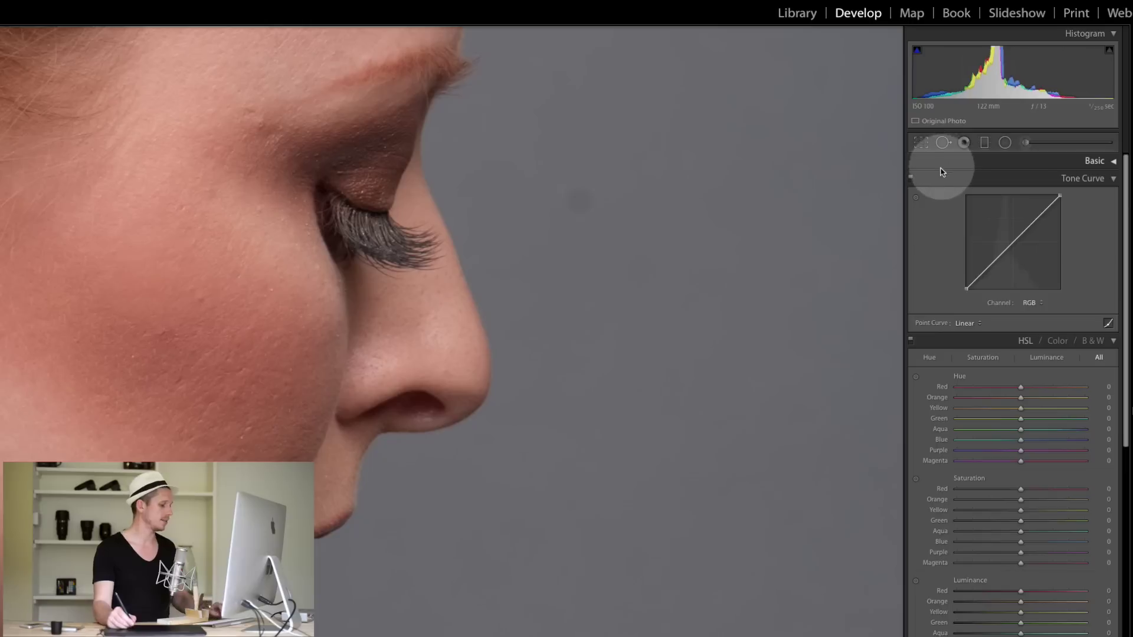
click(943, 142)
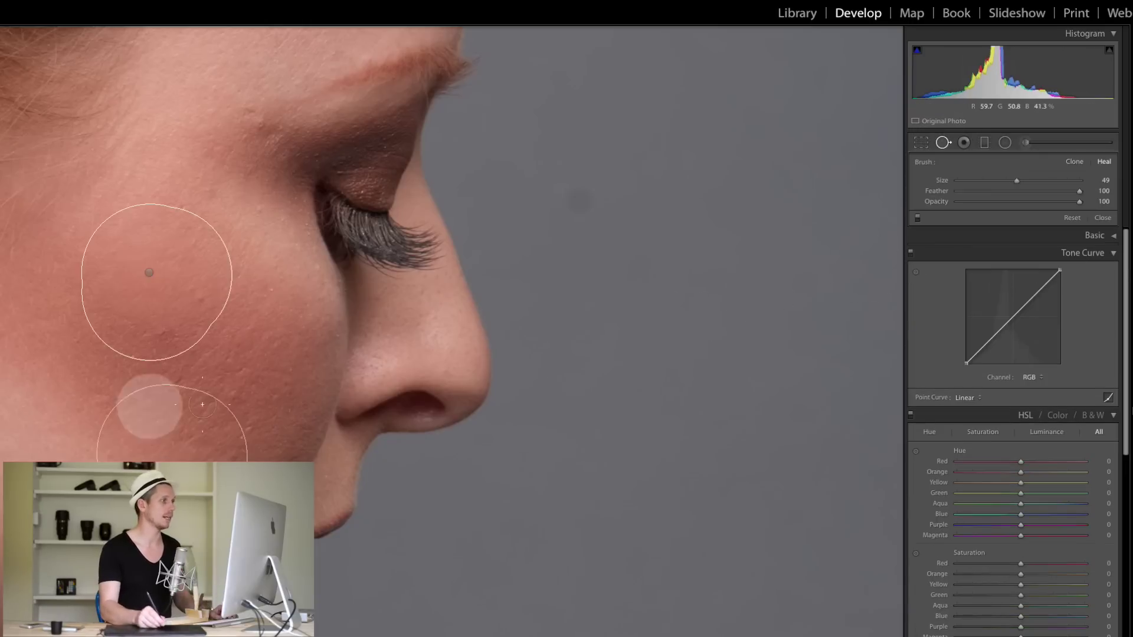
click(151, 275)
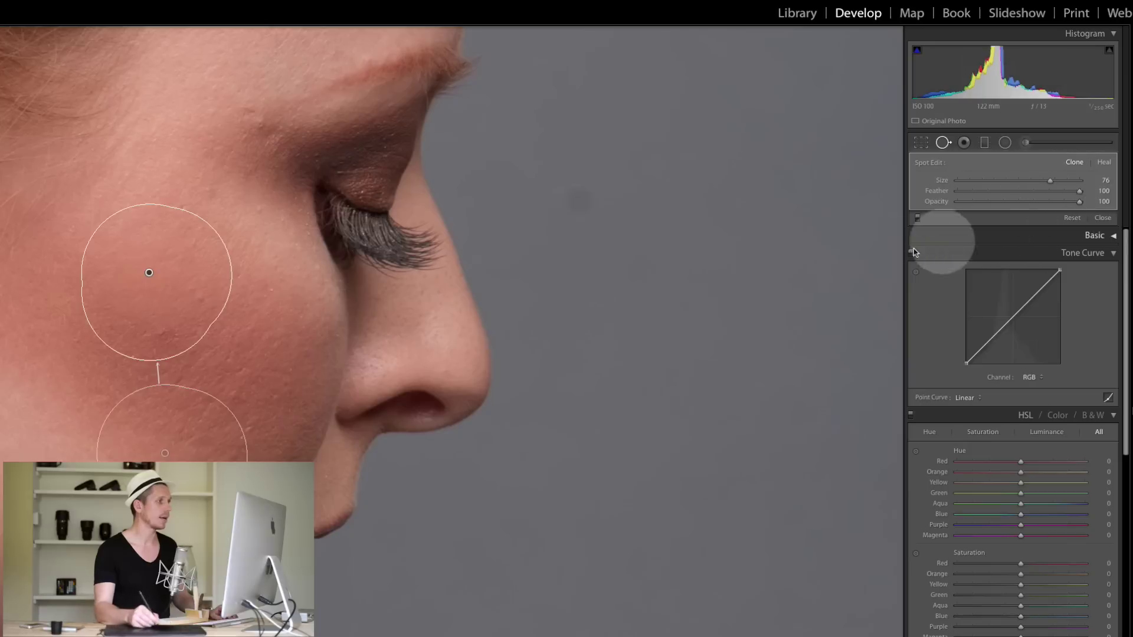
- Set the cheek clone spot's feather to 0 and preview its hard edge without the tool overlay
drag(1079, 195, 884, 212)
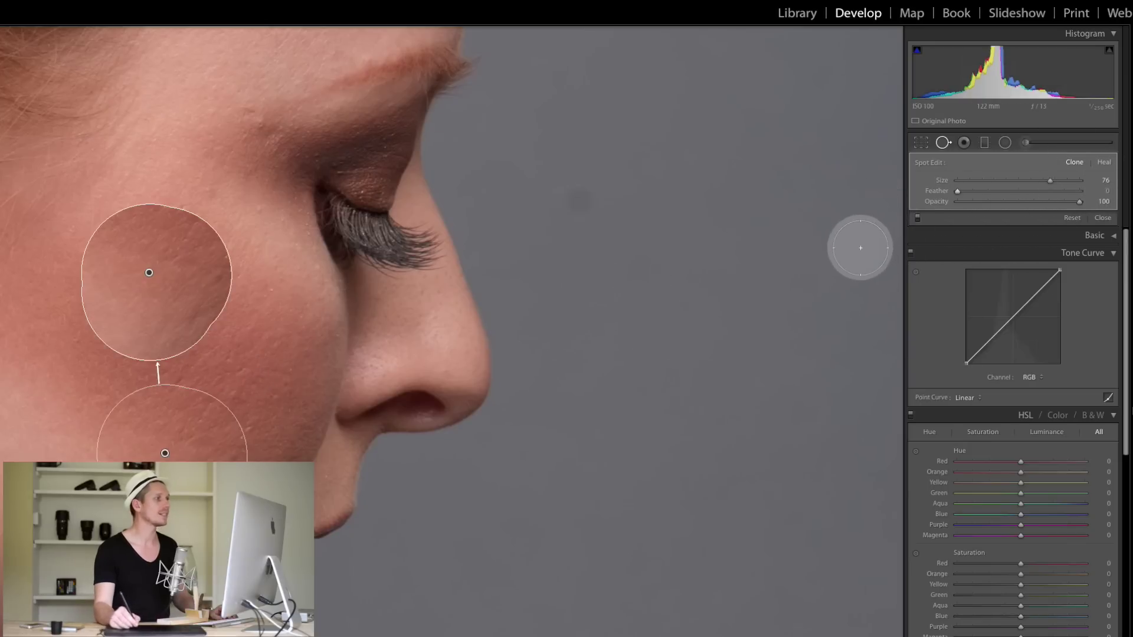
click(941, 145)
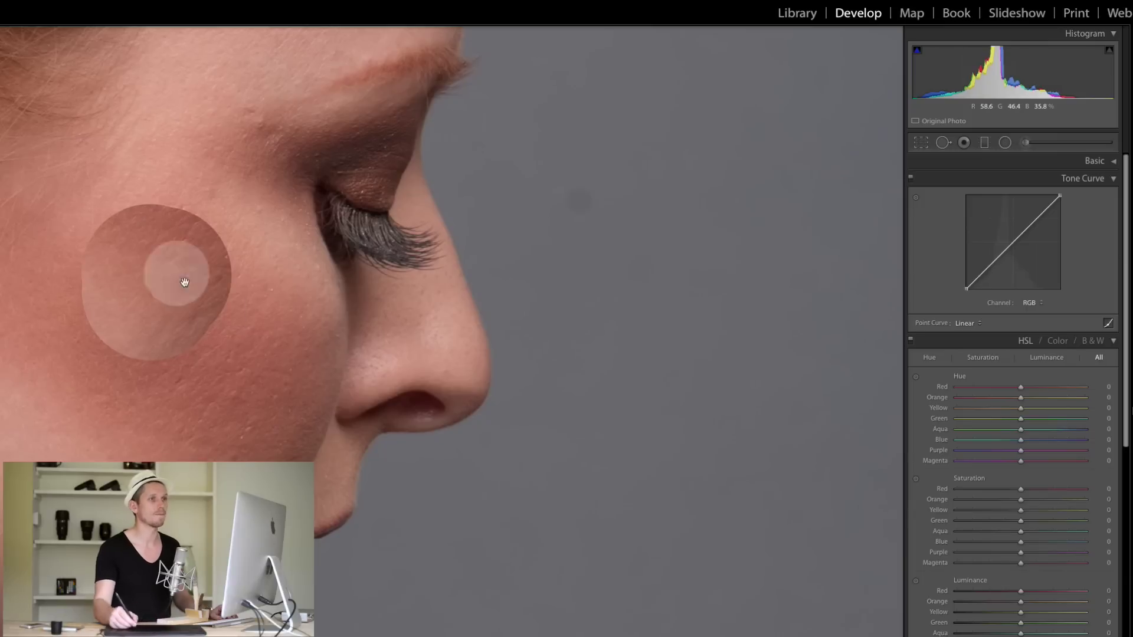
click(942, 142)
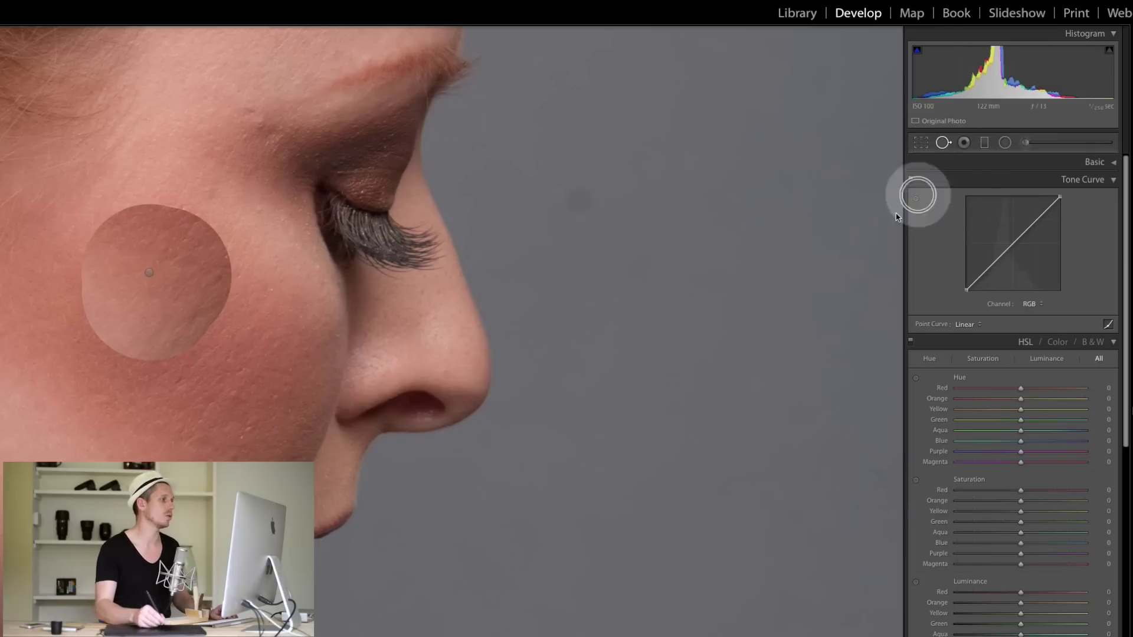
- Reselect the clone spot on the cheek and delete it
click(149, 278)
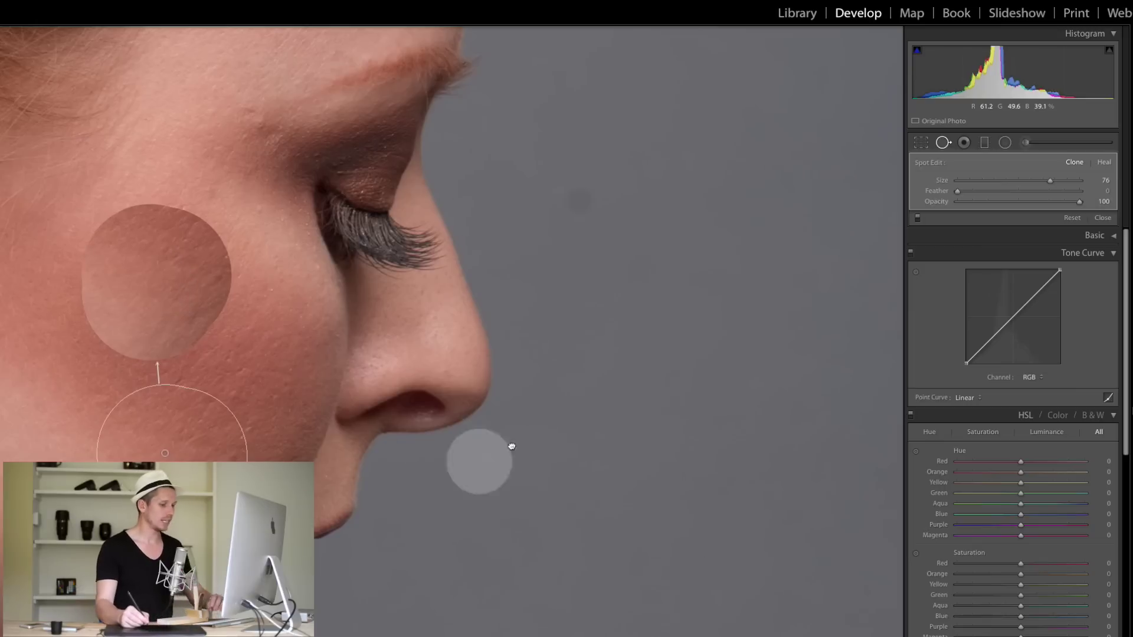
key(Escape)
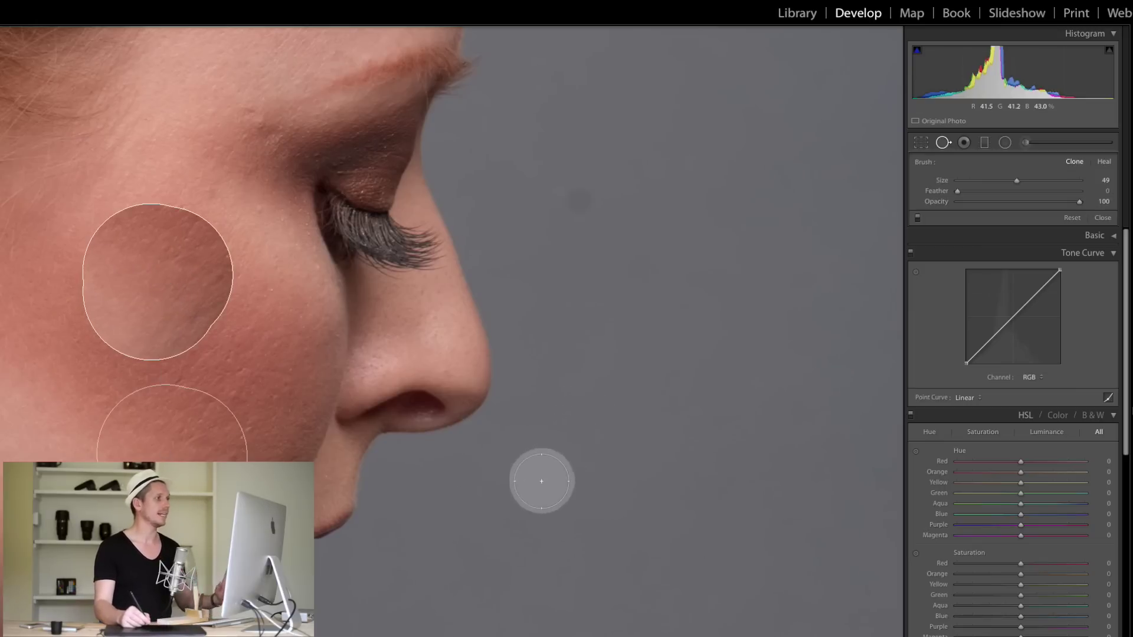
key(h)
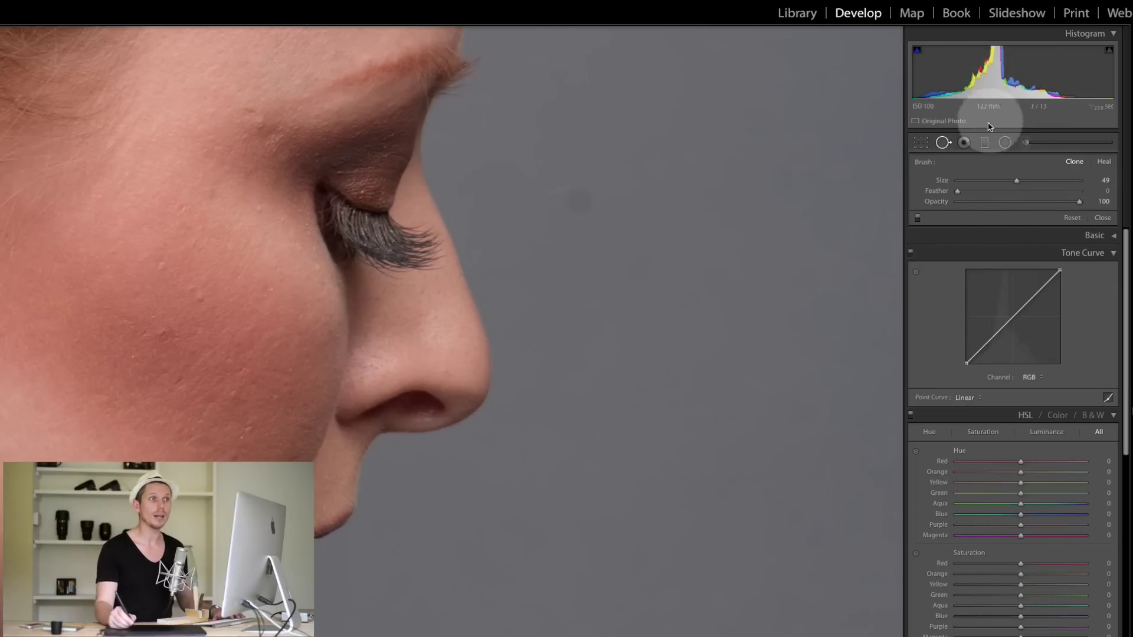
- Switch Spot Removal to Heal at size 26 and heal the dark spot on the grey background beside the nose
click(1104, 162)
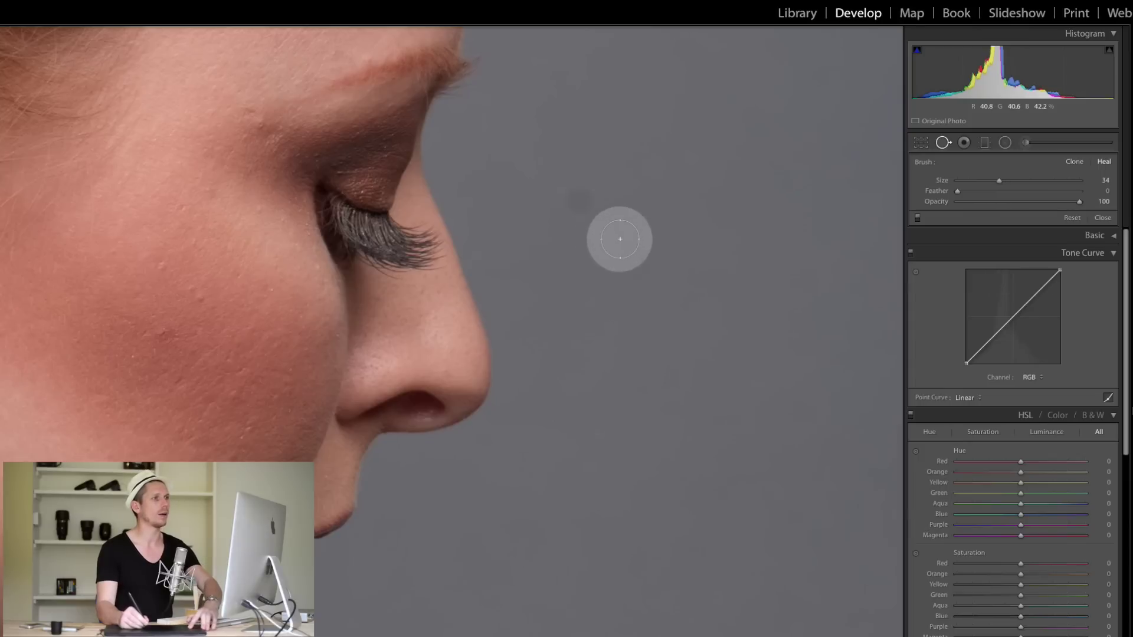
key(bracketleft)
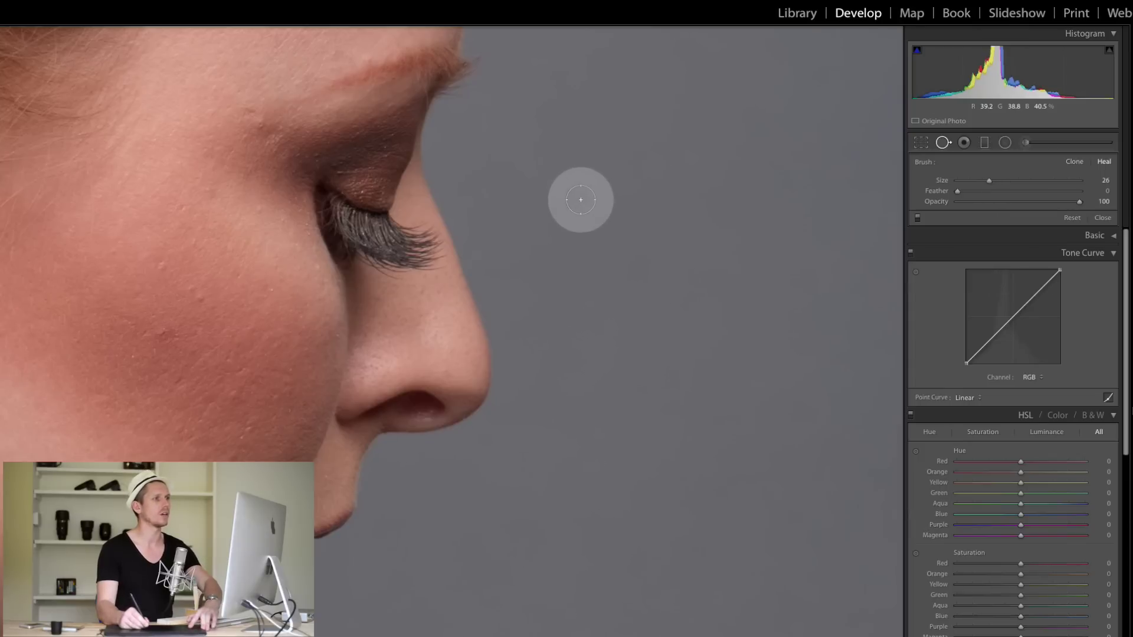
click(575, 198)
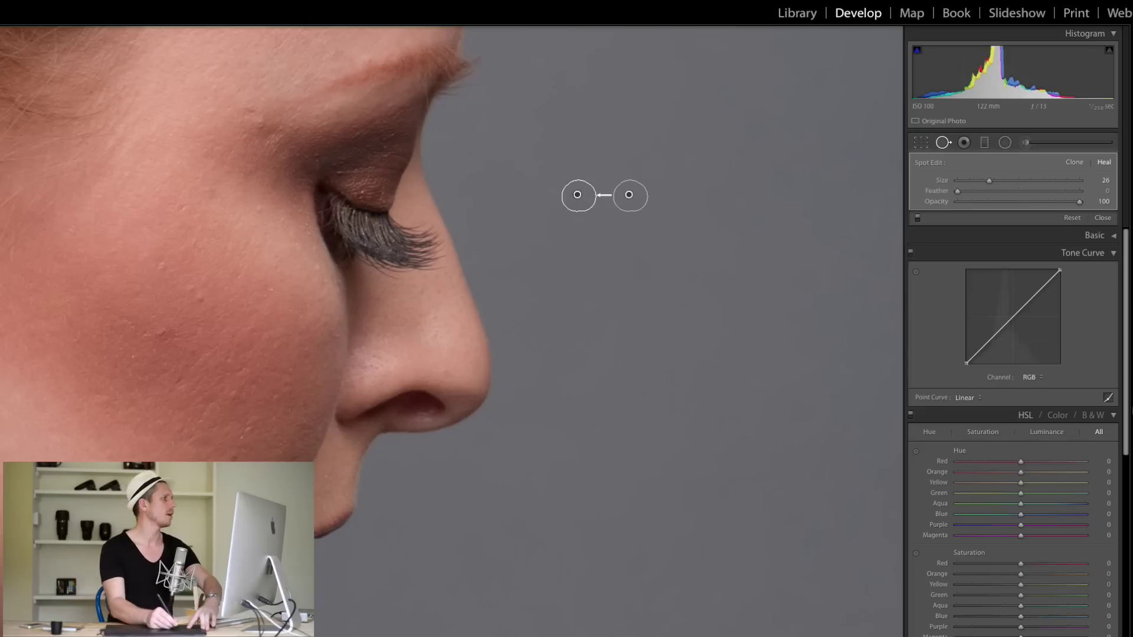
- Heal the two dark spots on the grey background above the shoulder at size 36 and preview without the tool overlay
scroll(631, 91, down, 10)
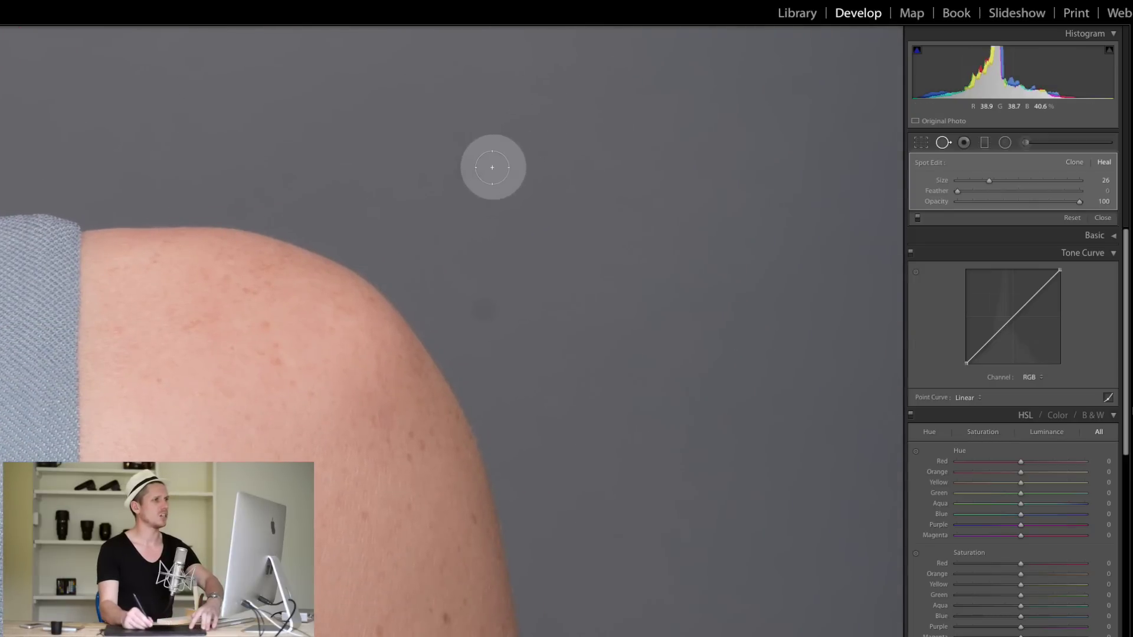
scroll(473, 169, up, 2)
click(471, 168)
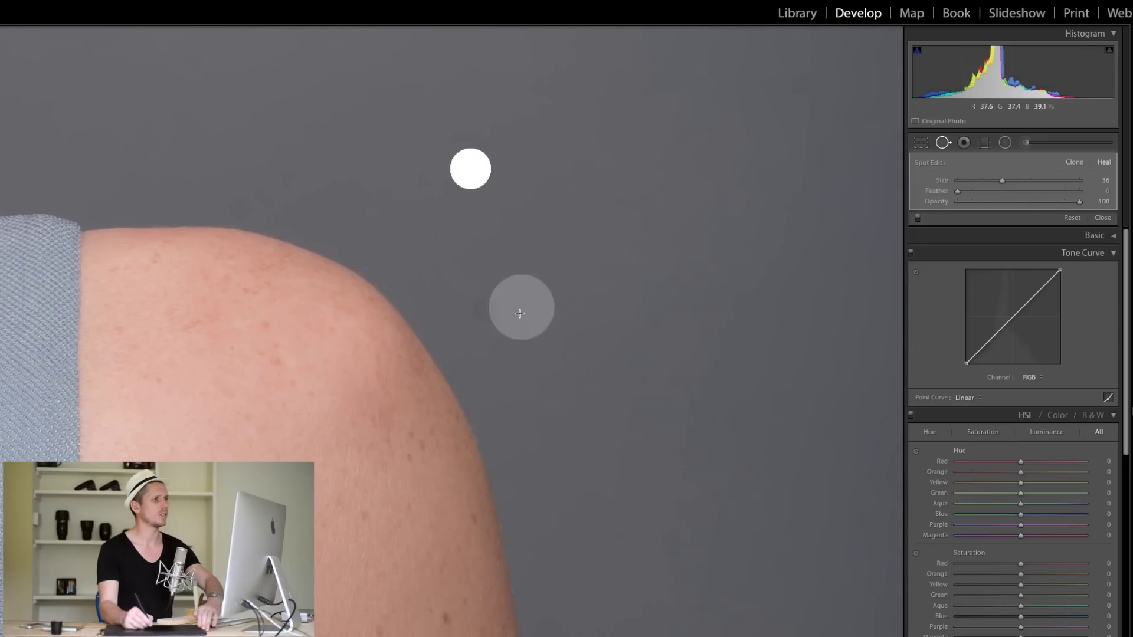
click(488, 310)
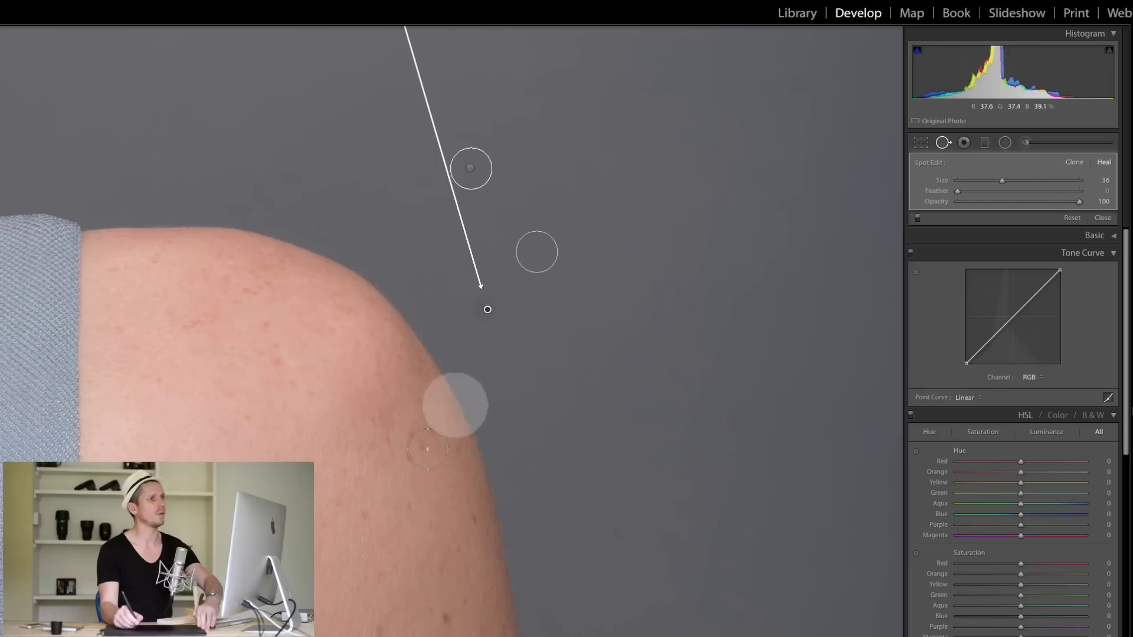
click(943, 142)
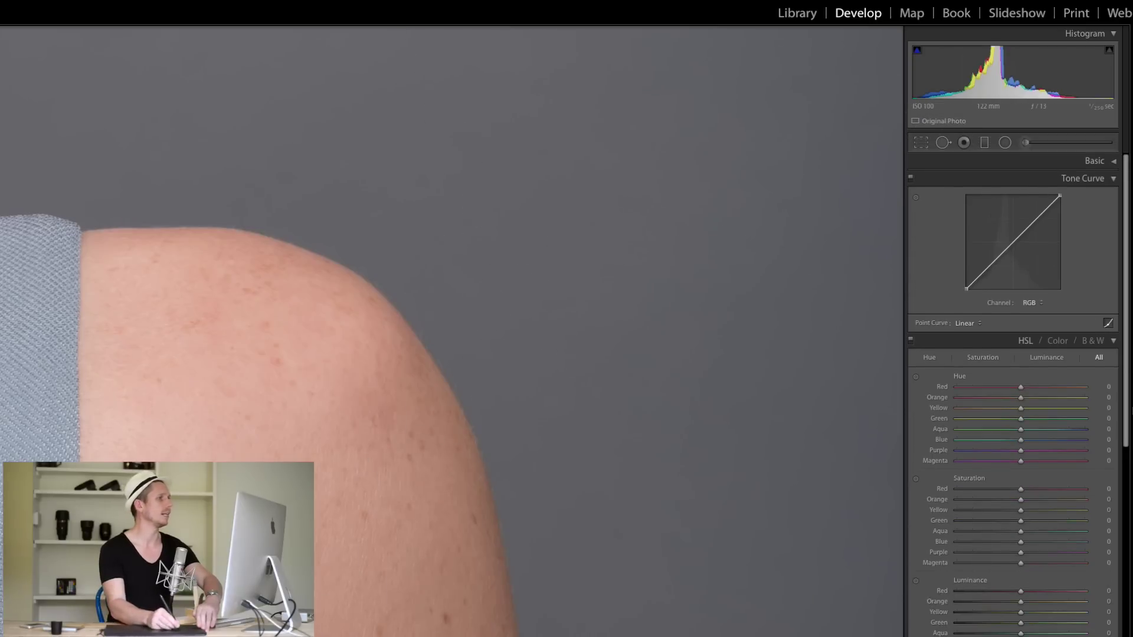
- Return to the face and delete the size 26 heal spot on the background beside the nose
scroll(433, 211, up, 10)
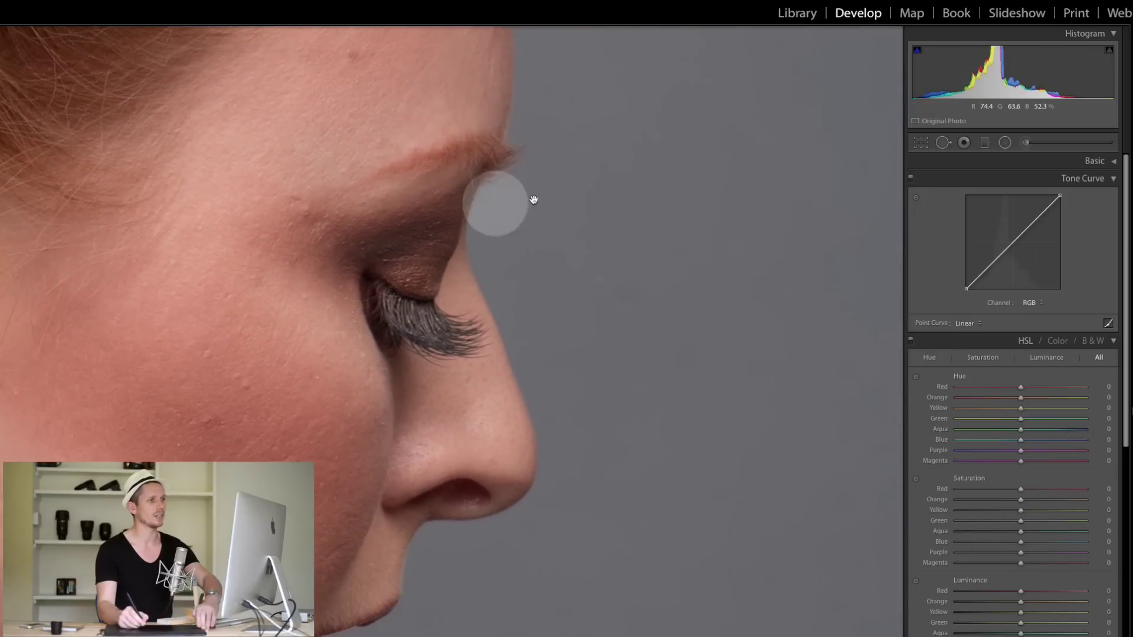
click(943, 142)
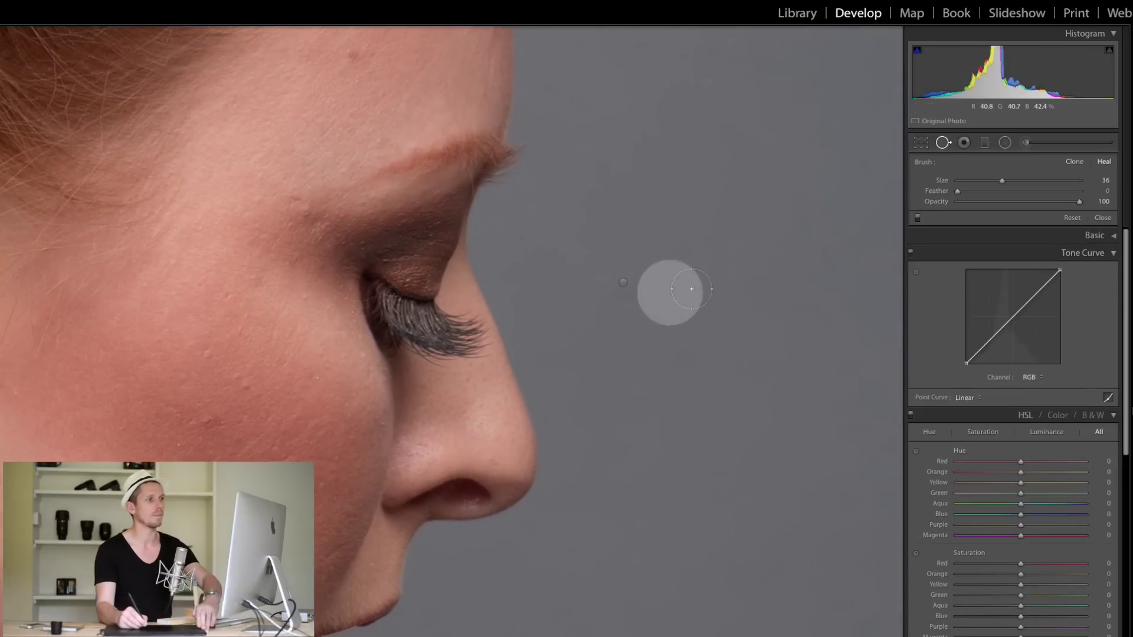
click(620, 284)
drag(620, 283, 655, 379)
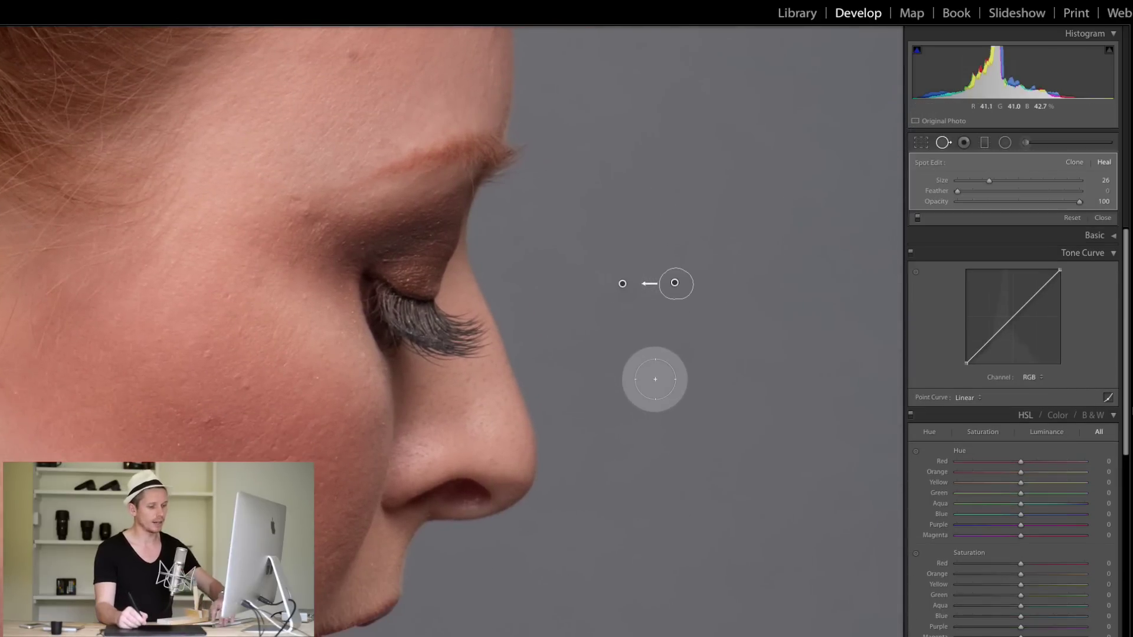
key(Escape)
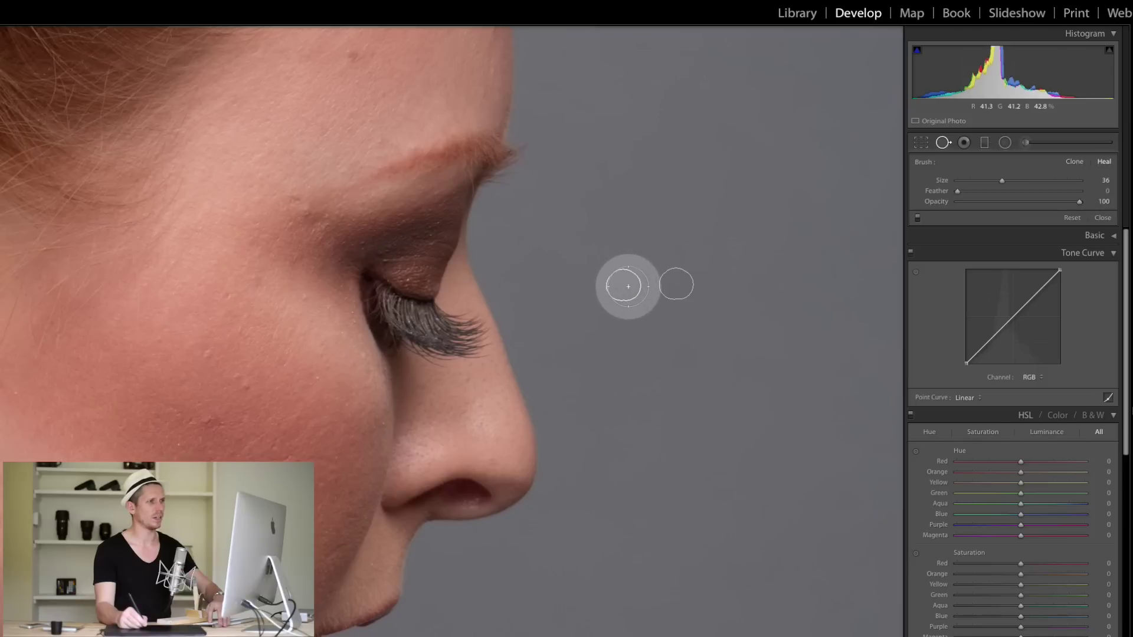
- Heal the background spot beside the nose at size 36, source it from plain grey further down, and preview it
click(623, 284)
mouse_move(628, 304)
mouse_down()
mouse_move(637, 373)
mouse_move(664, 432)
mouse_up()
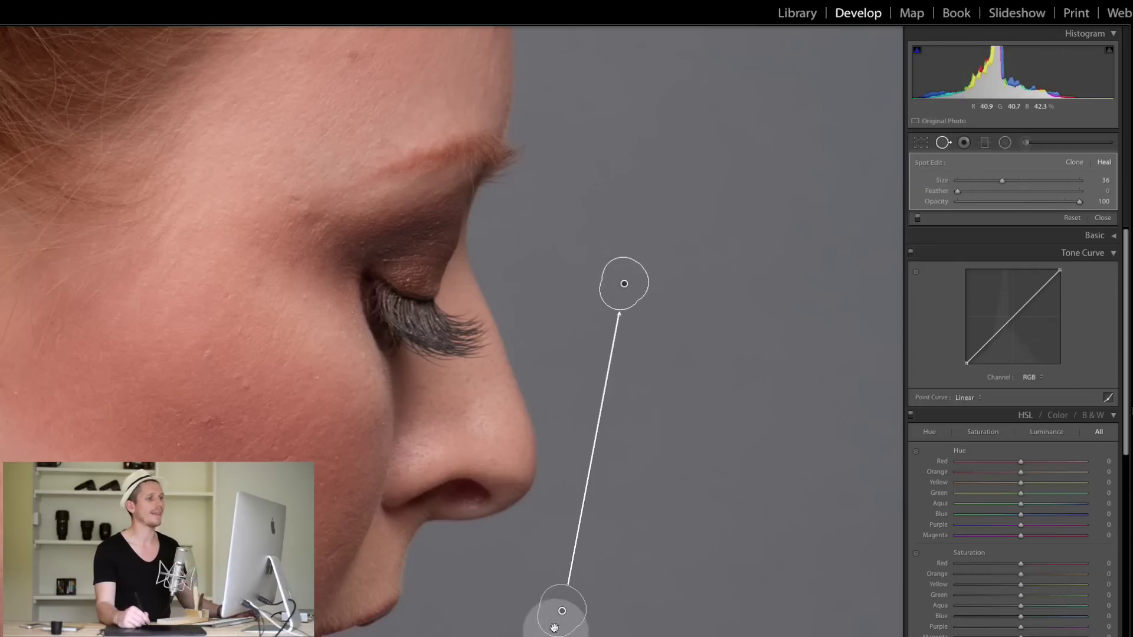
click(943, 143)
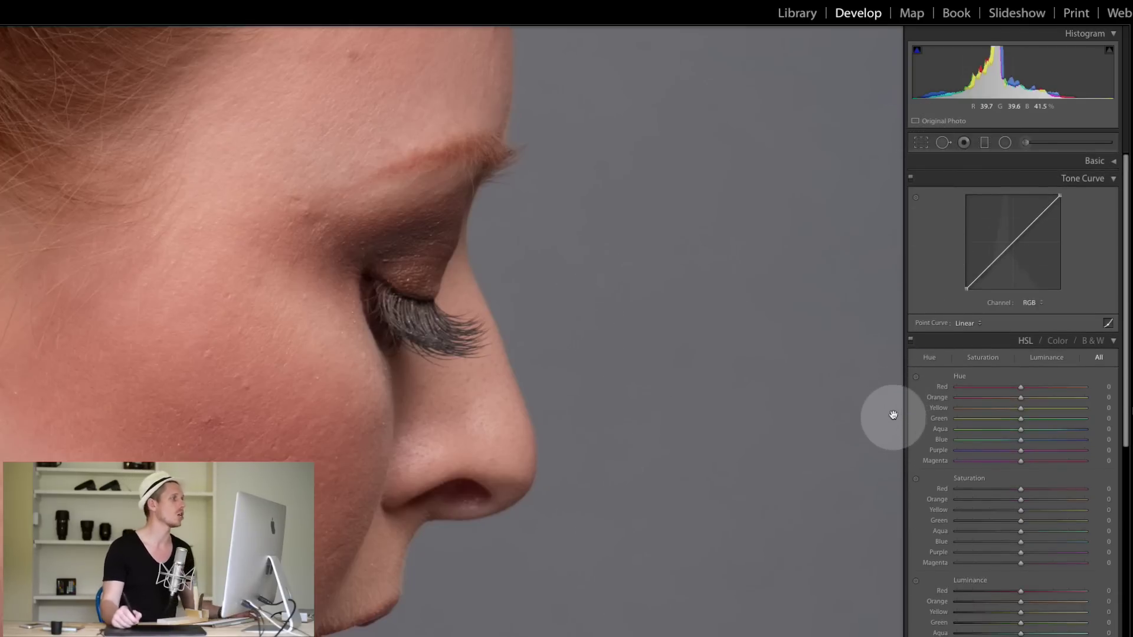
- Place a Heal spot with size 36 and feather 40 on the lower cheek, source it from the nearby mole, and preview it
drag(414, 355, 679, 224)
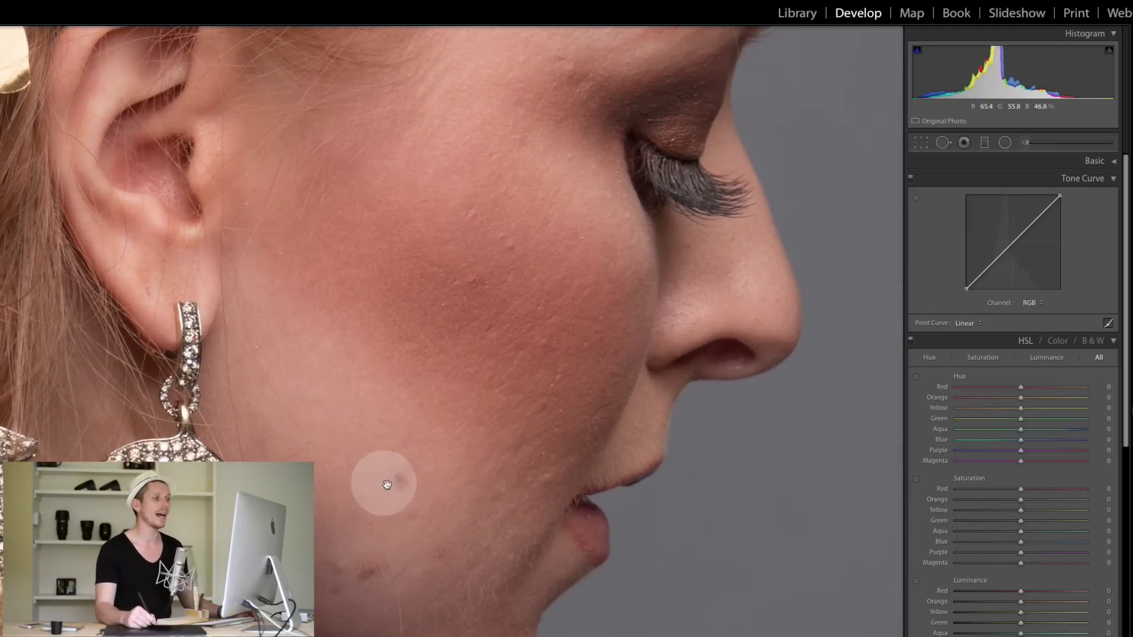
click(943, 142)
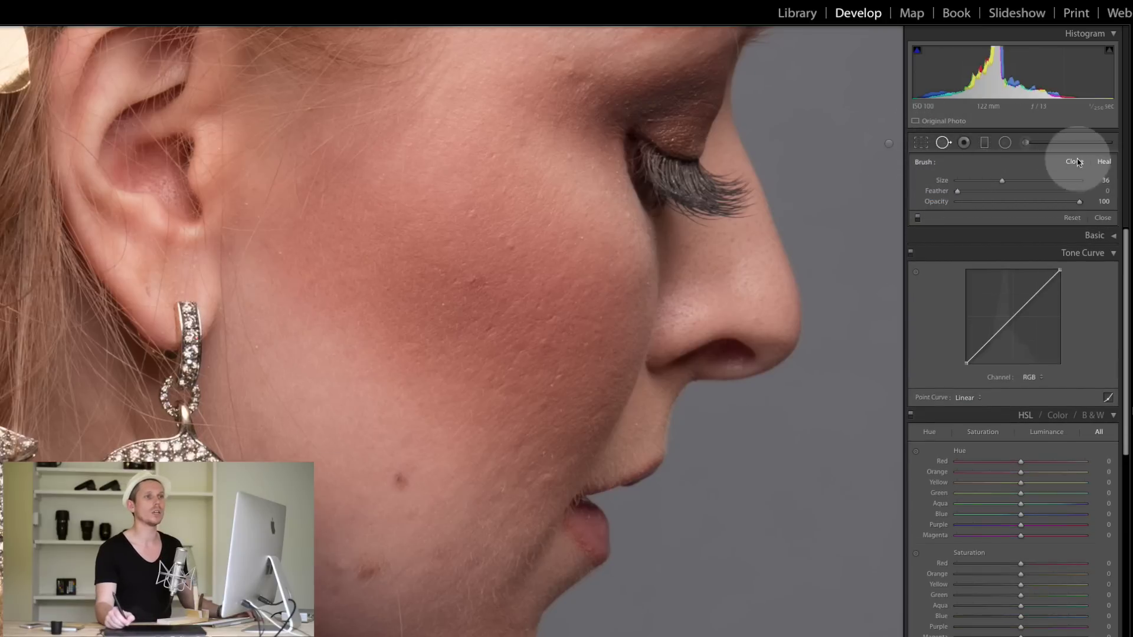
click(1104, 162)
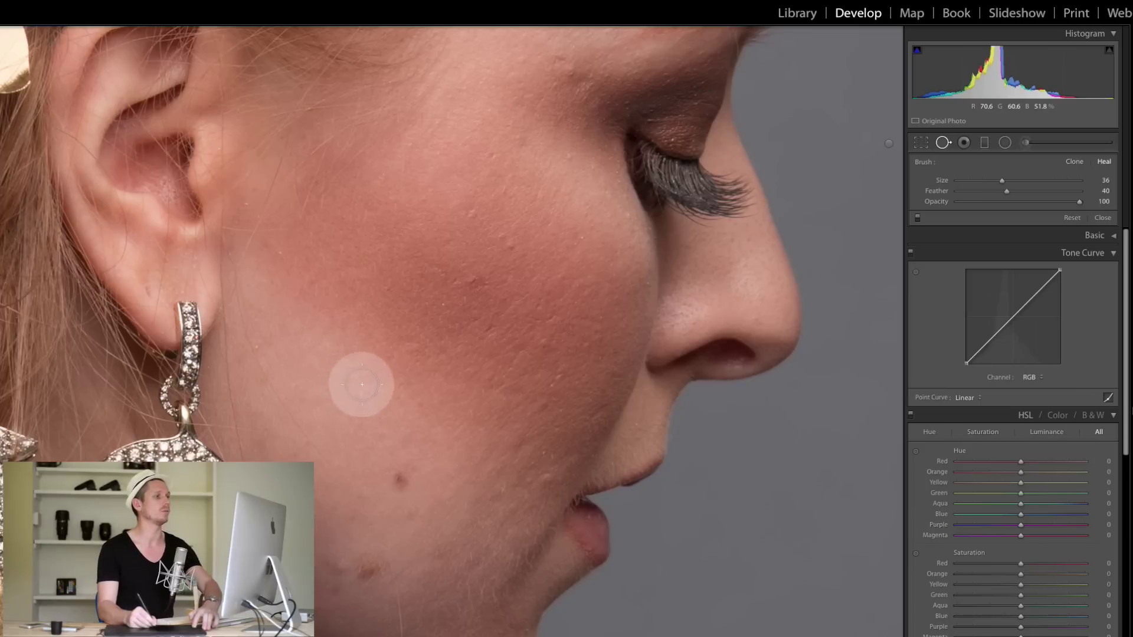
click(359, 388)
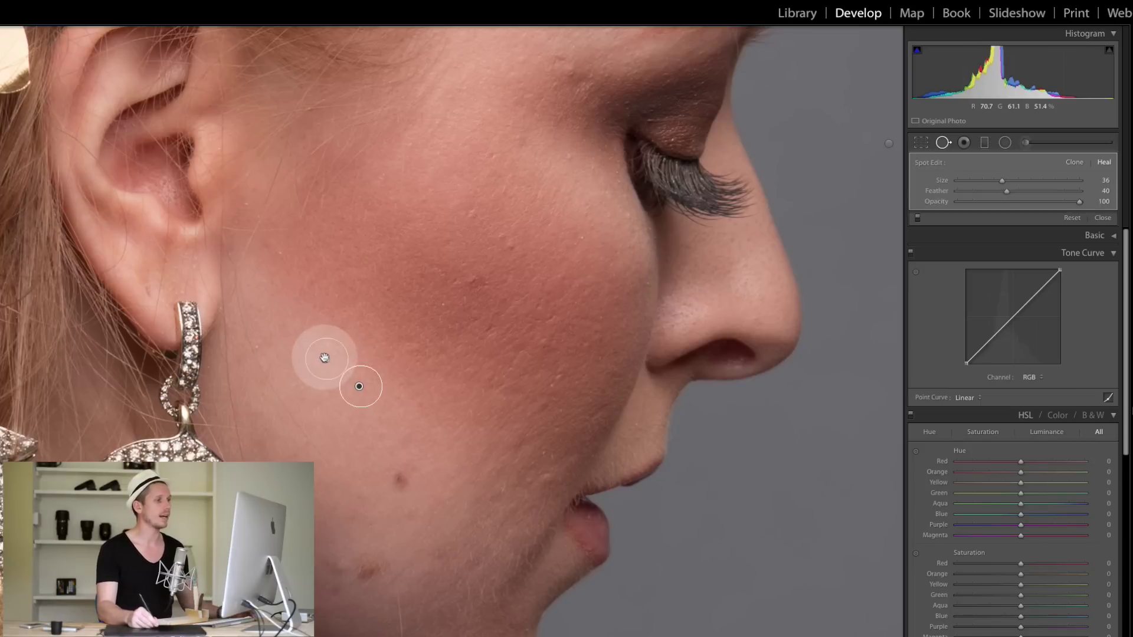
drag(321, 379, 411, 482)
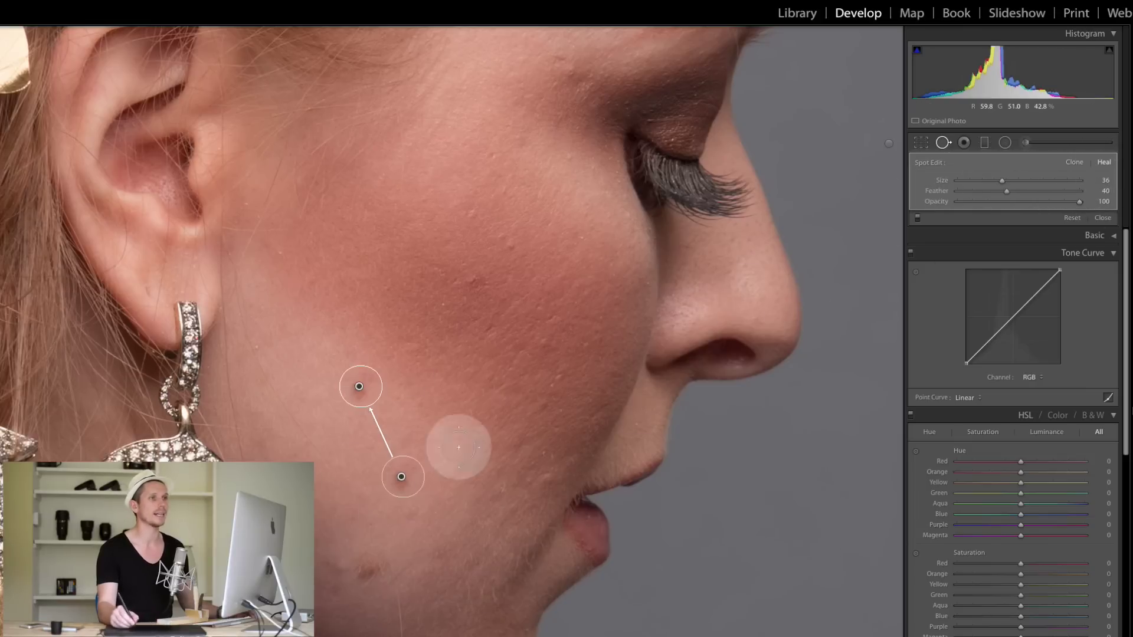
click(944, 143)
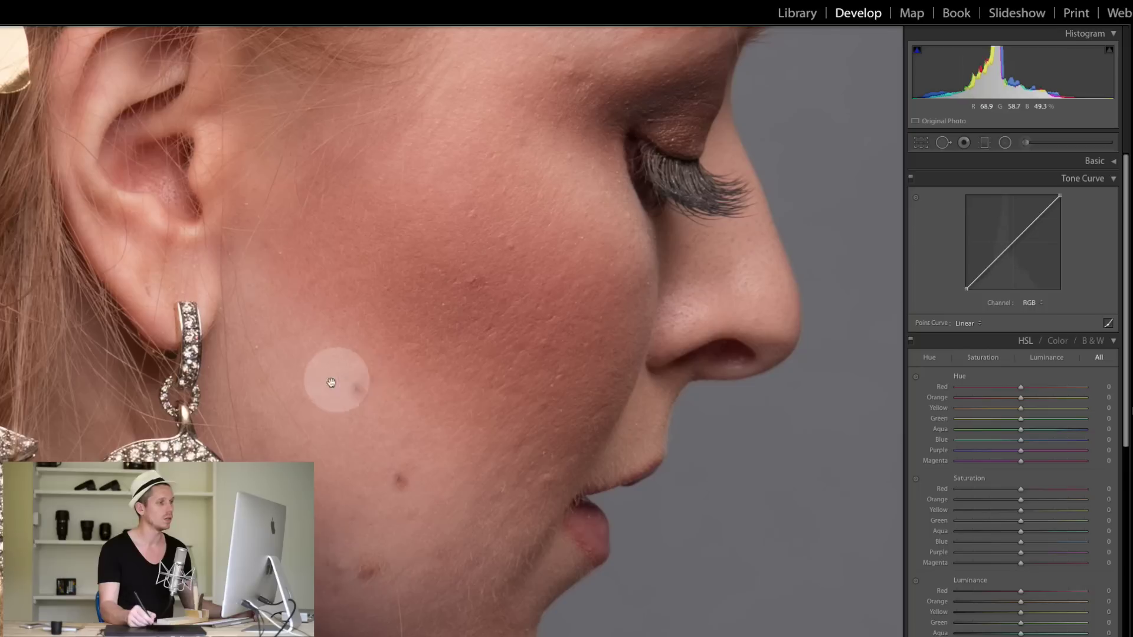
- Add a second Heal spot on the lower cheek sourced from the same mole, and view the whole portrait without the tool overlay
click(943, 144)
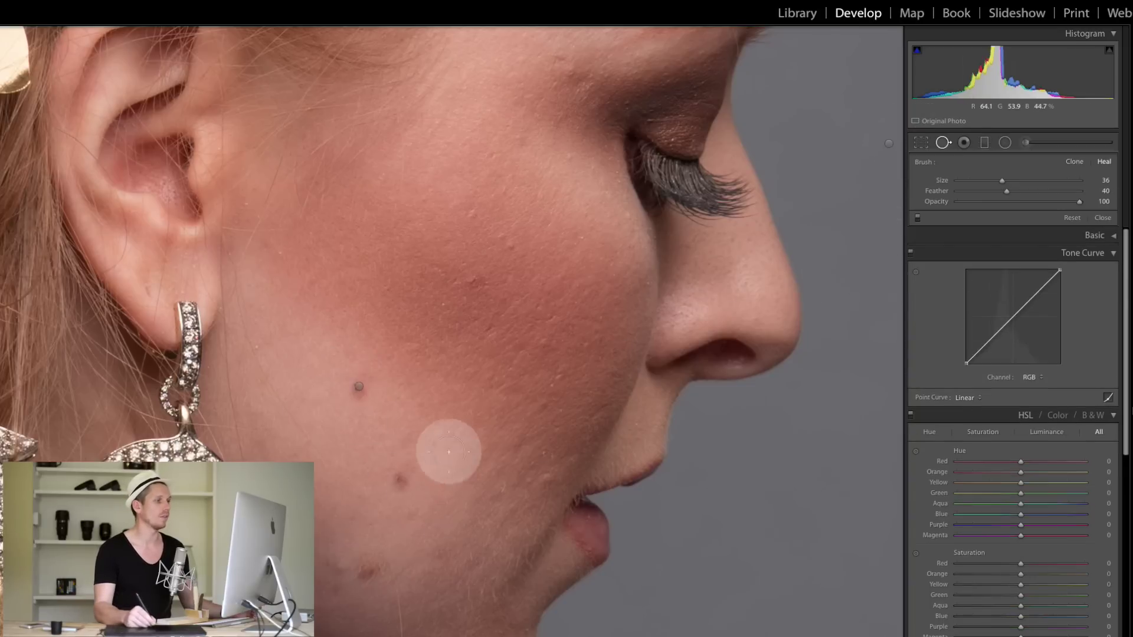
click(380, 433)
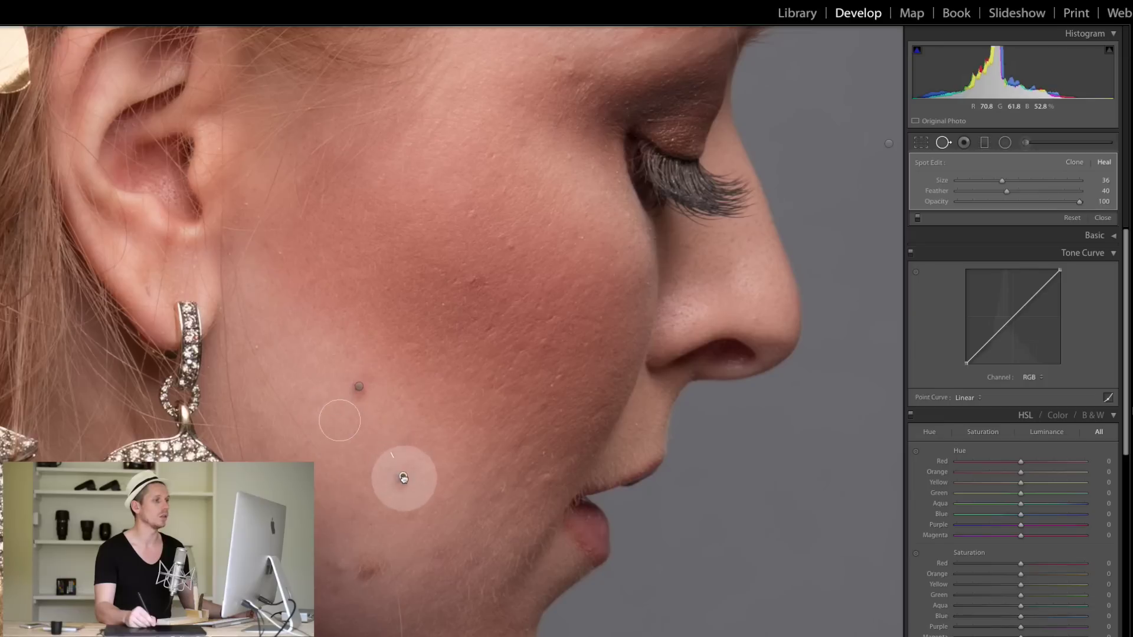
click(942, 143)
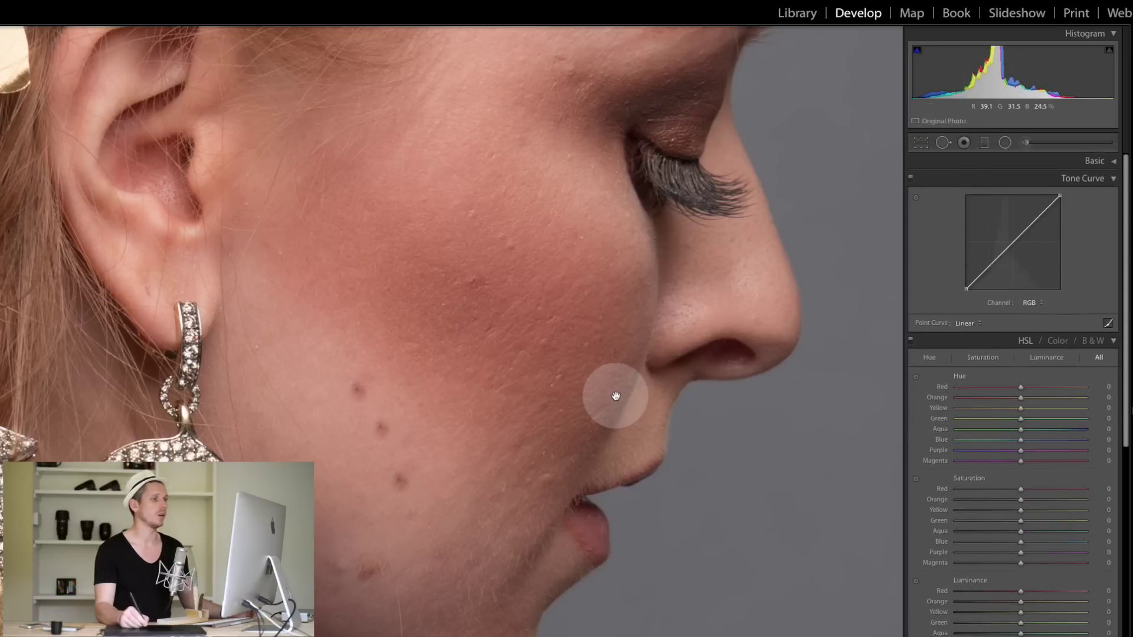
click(639, 488)
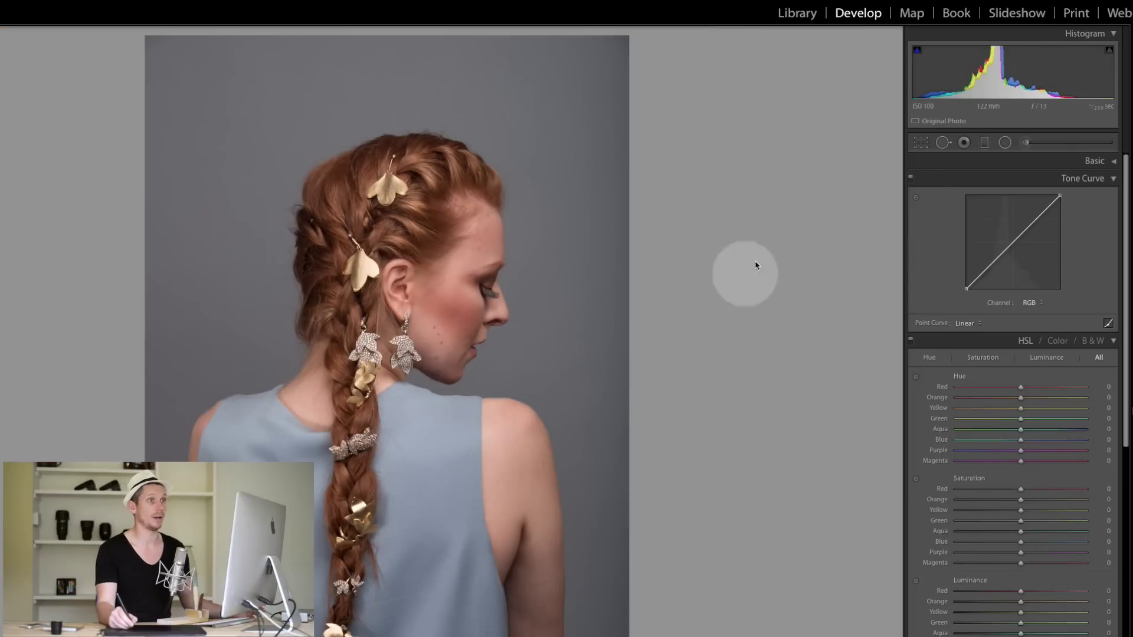
click(943, 144)
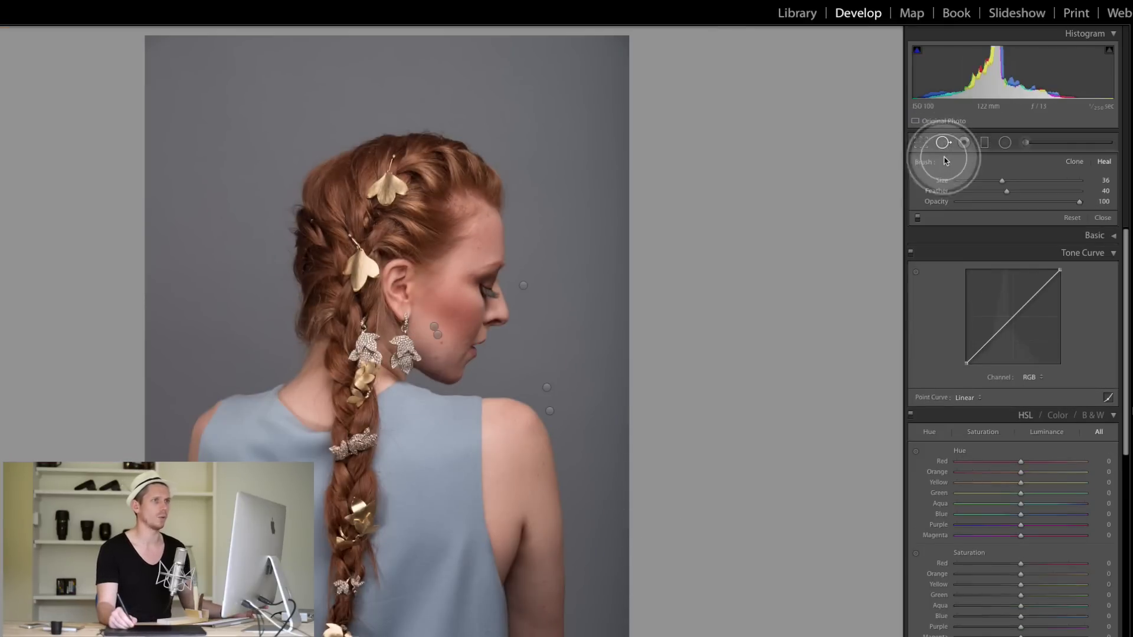
click(948, 144)
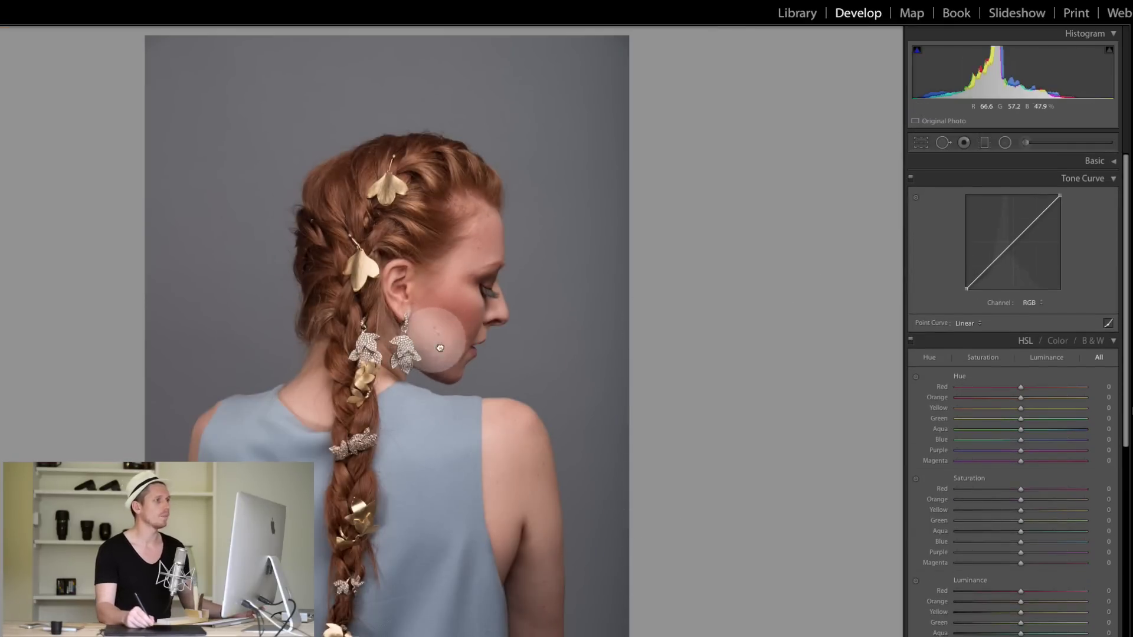
- Delete the two spots duplicating the mole and heal the original mole on the lower cheek at size 36, feather 40
click(433, 342)
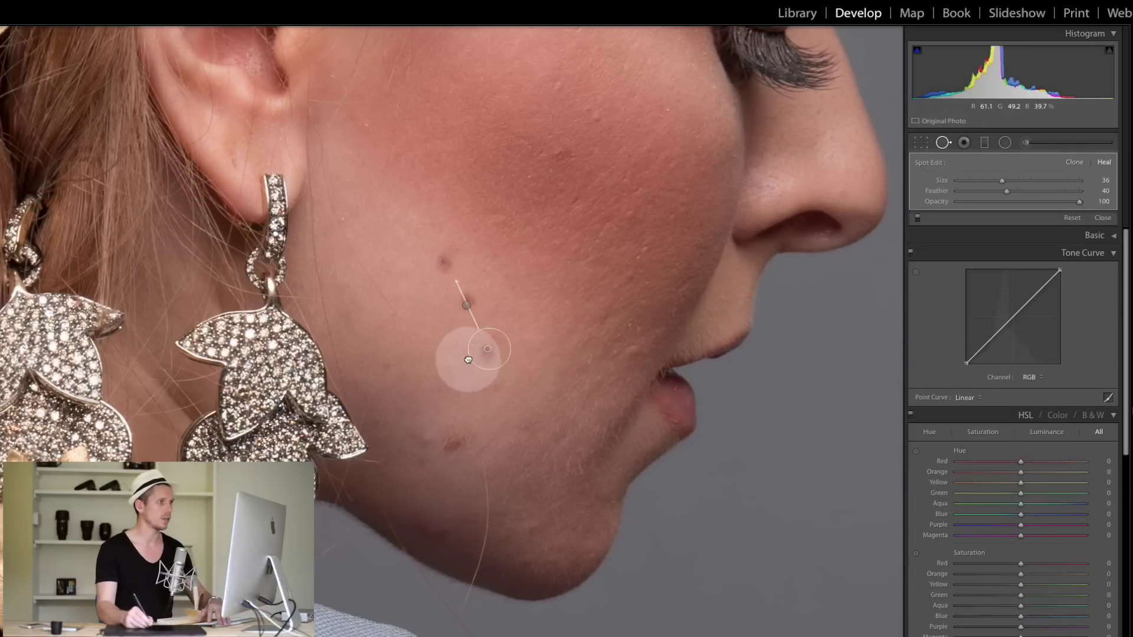
click(484, 332)
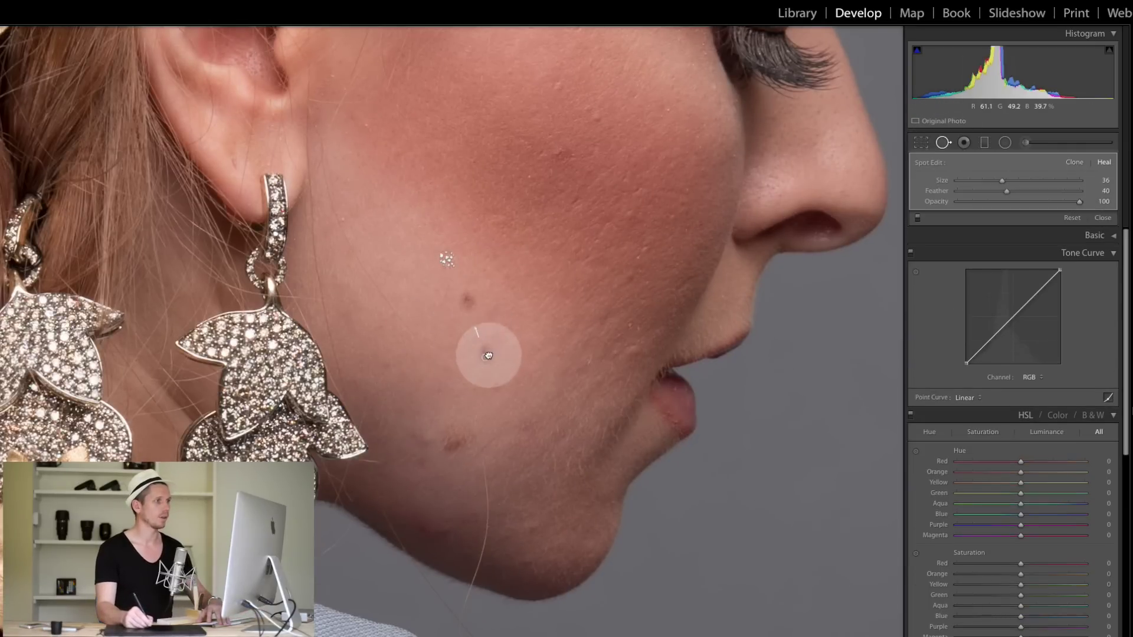
click(488, 356)
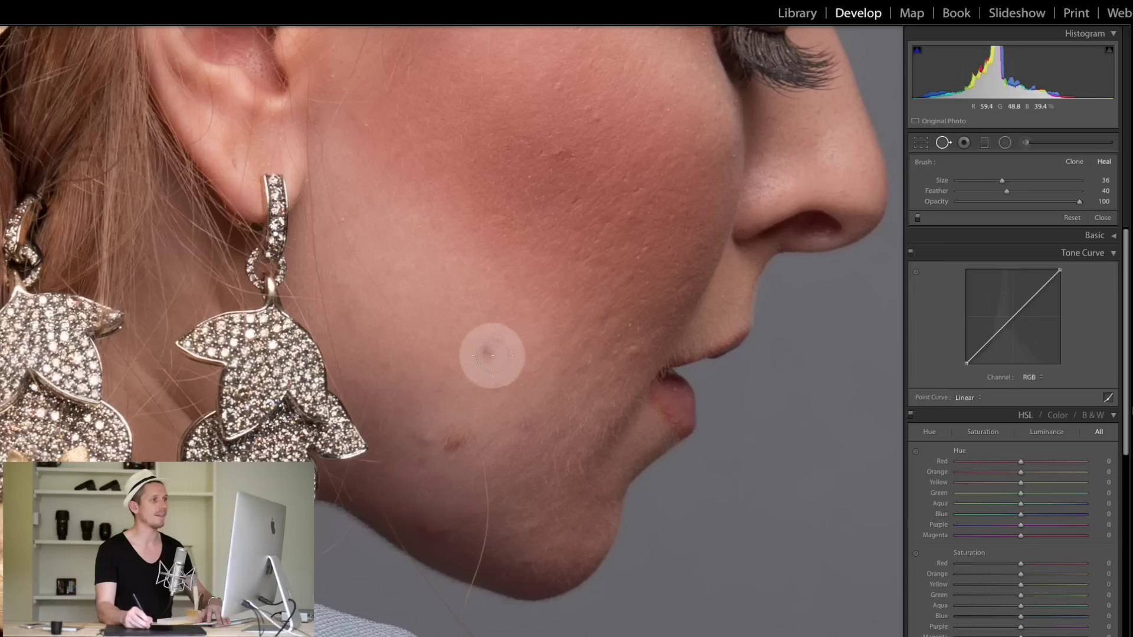
click(487, 354)
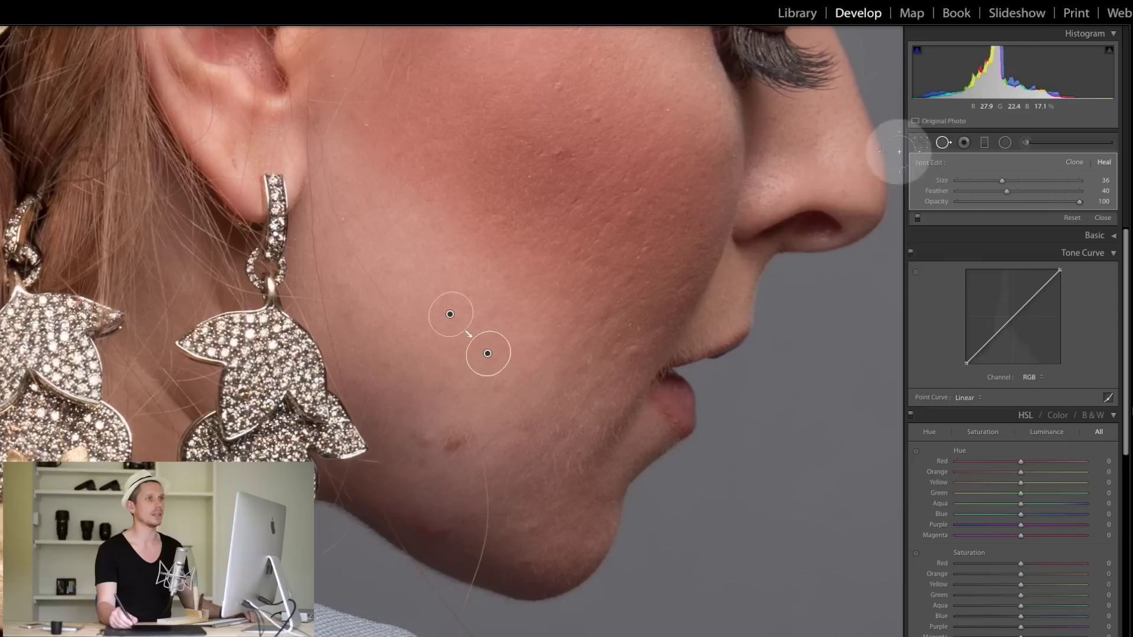
- Heal the small bumps across the blushed cheek and near the mouth with size 20, feather 40 spots
click(943, 143)
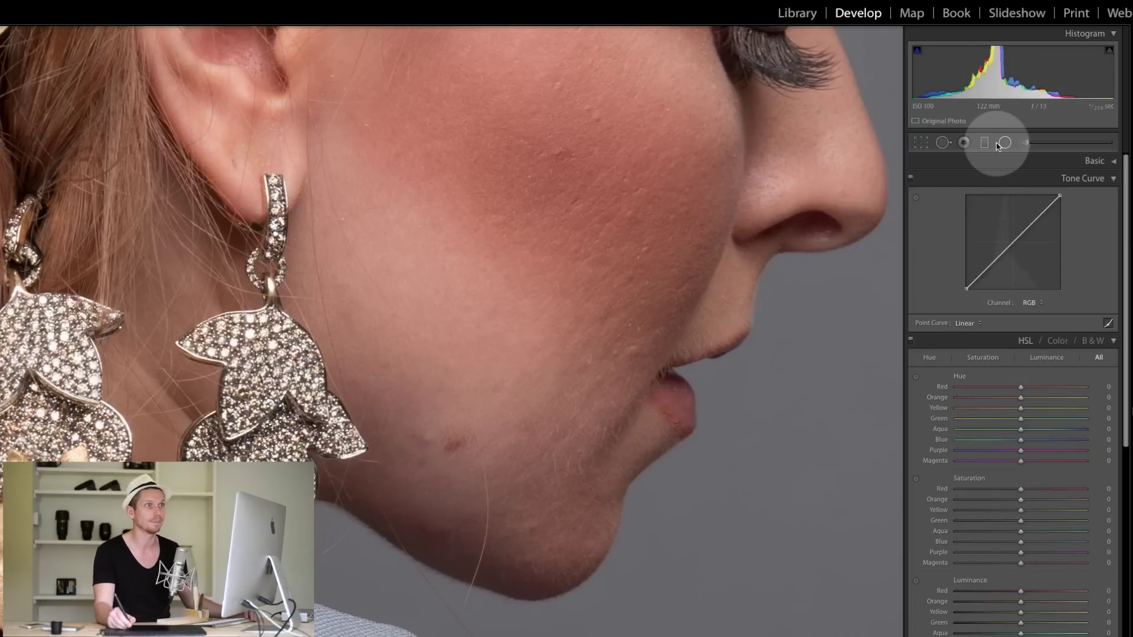
click(942, 143)
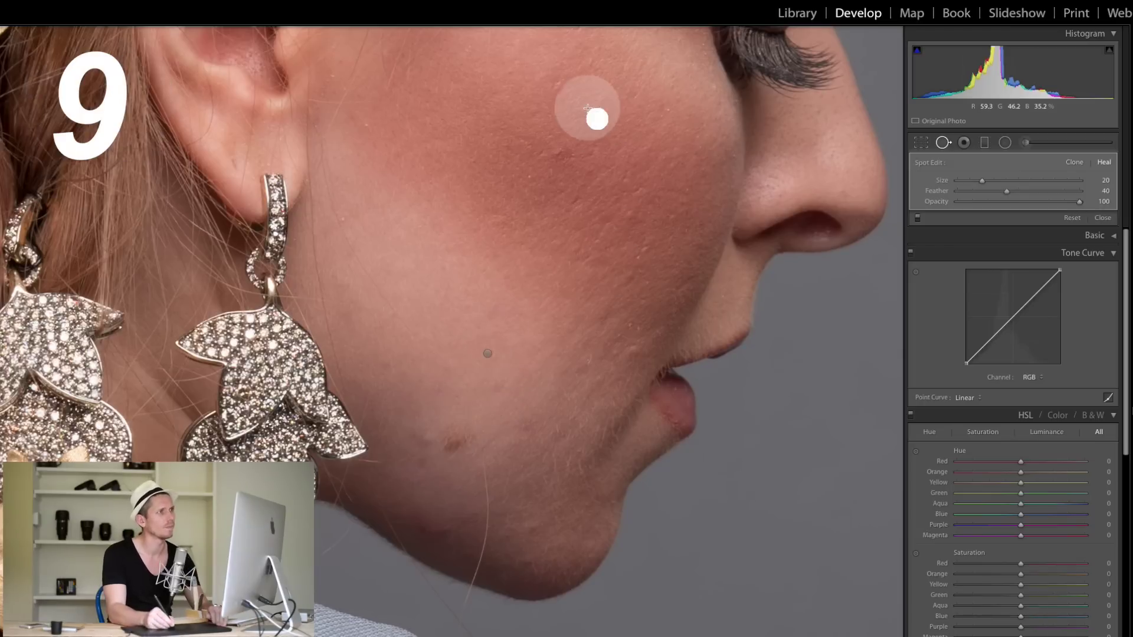
click(565, 153)
click(575, 201)
click(643, 323)
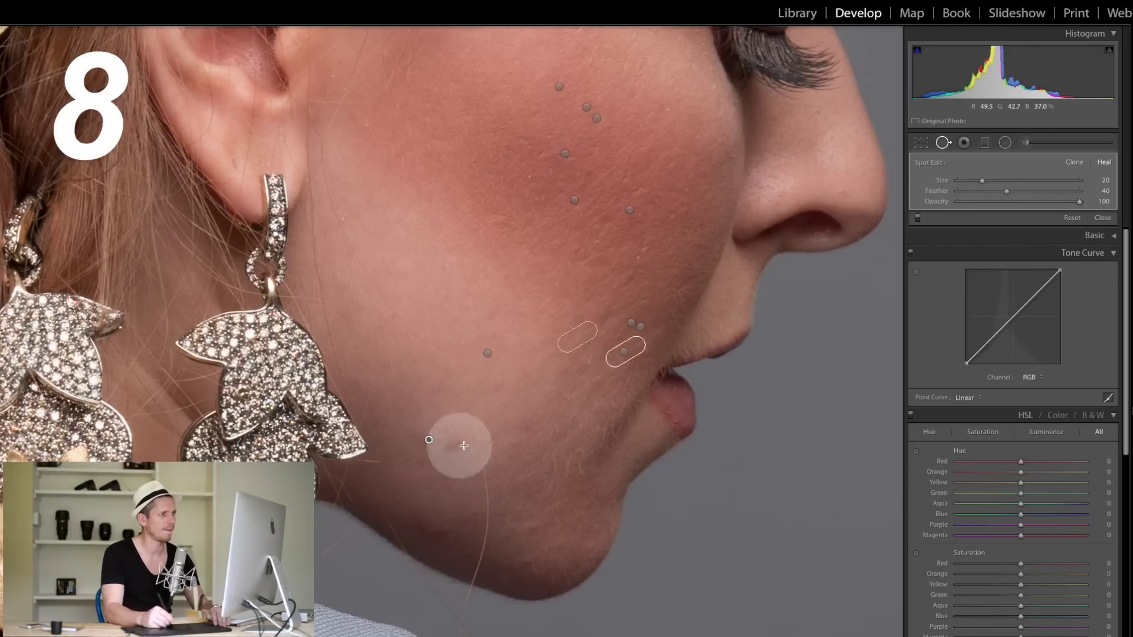
- Heal the mole and surrounding marks on the lower cheek and jaw, plus another bump on the blushed cheek
click(451, 441)
drag(413, 524, 457, 520)
click(525, 425)
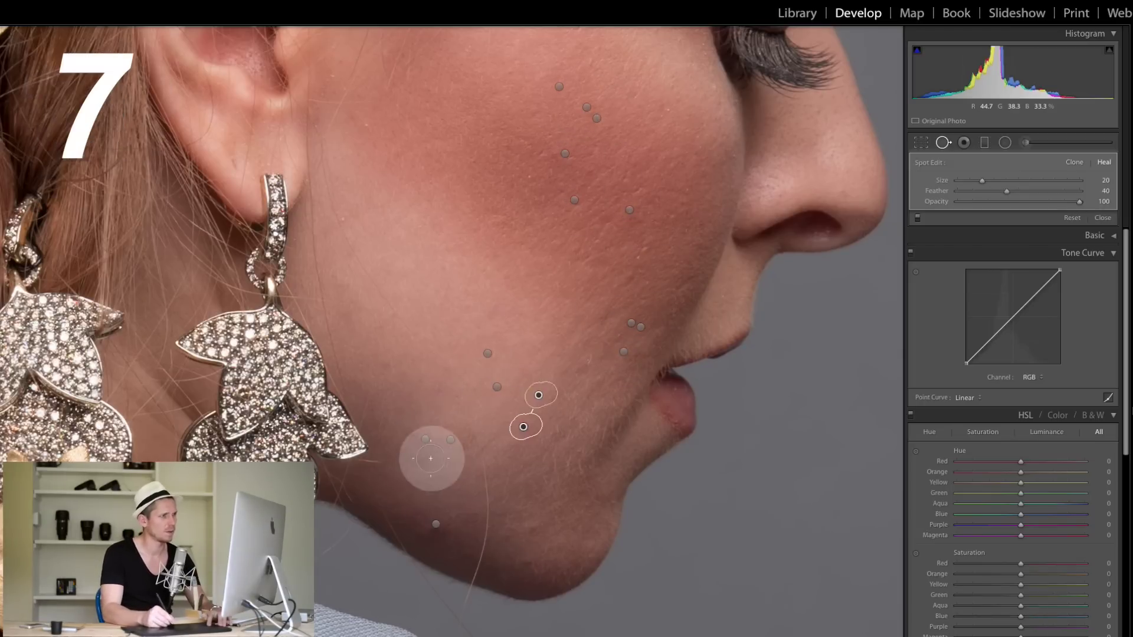
click(421, 459)
click(592, 263)
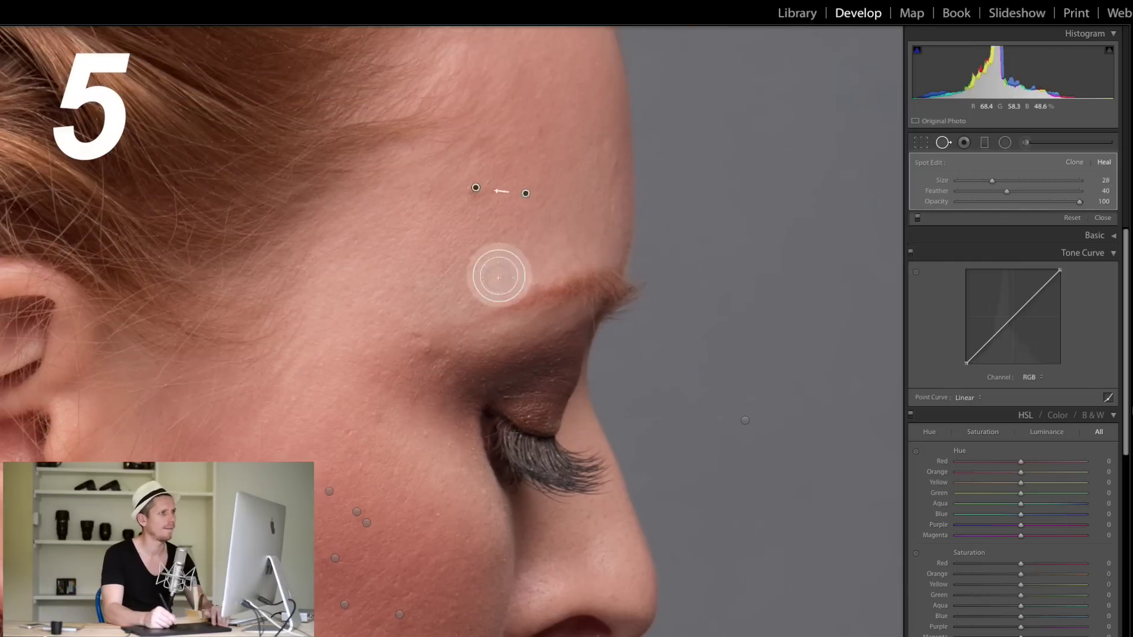
- Heal the blemishes on the forehead, around the eyebrow, at the temple and on the upper cheek at size 28, feather 40
click(499, 276)
click(426, 349)
click(416, 333)
click(537, 132)
click(613, 167)
click(377, 415)
click(346, 432)
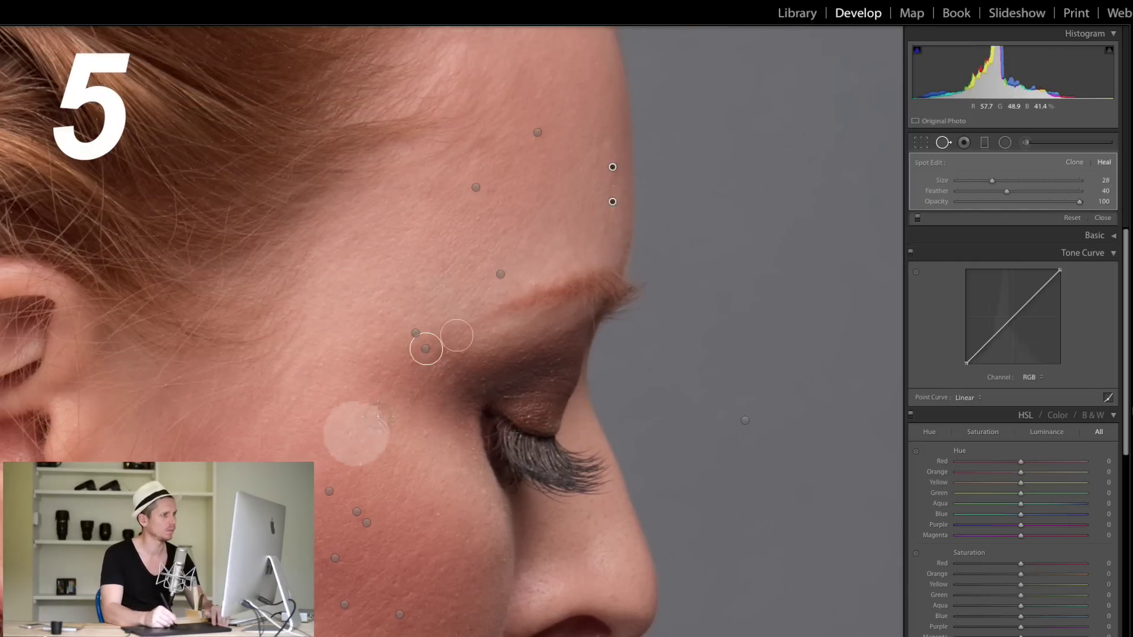
click(410, 597)
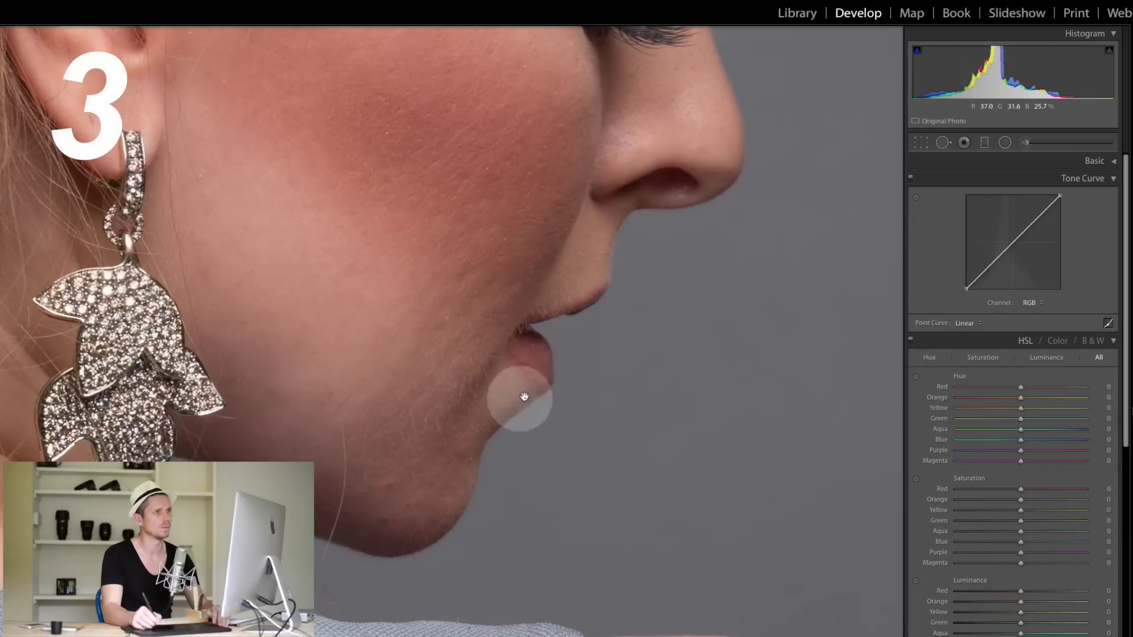
- Heal the remaining cheek blemishes at size 22, feather 40, and view the whole portrait without the tool overlay
key(q)
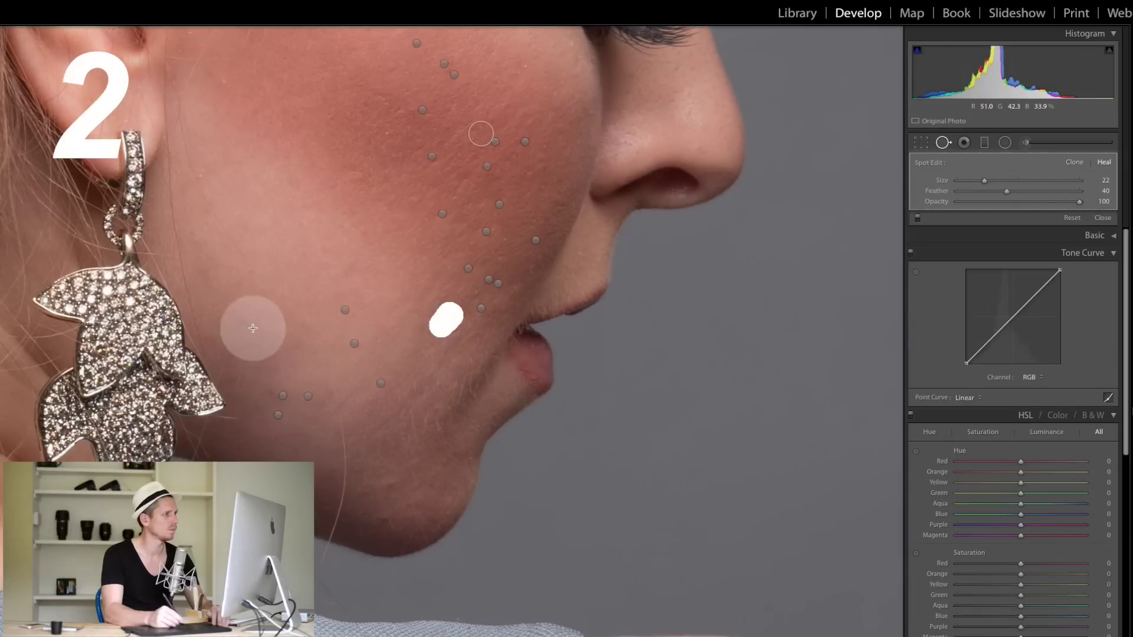
key(z)
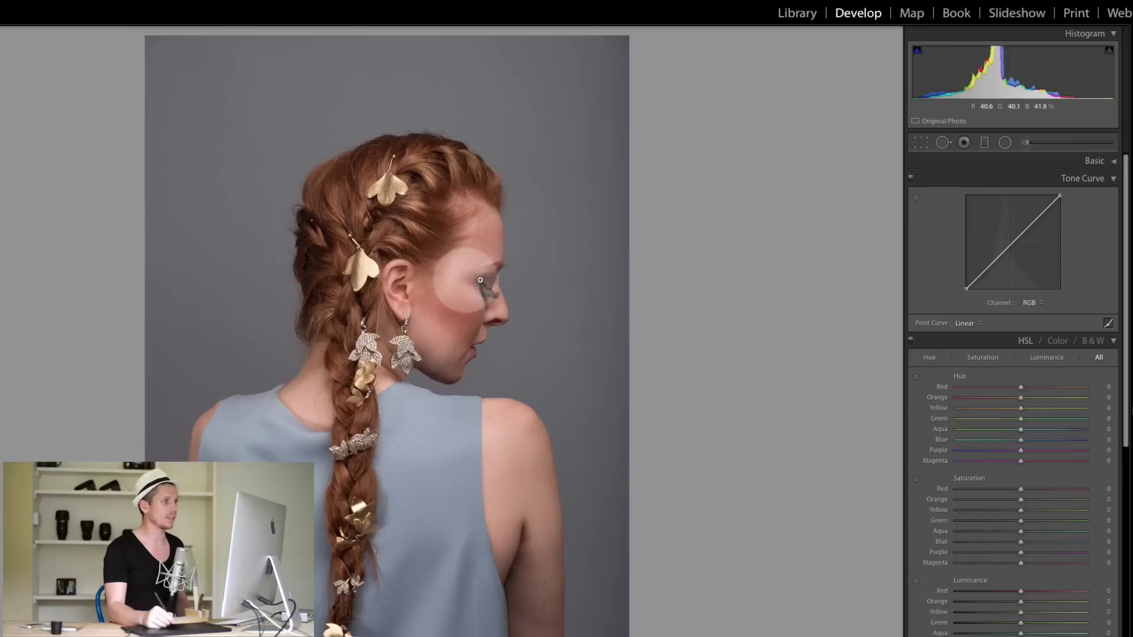
- Try healing the mark along the lower jaw with a brushed Heal stroke, and delete that stroke
click(454, 300)
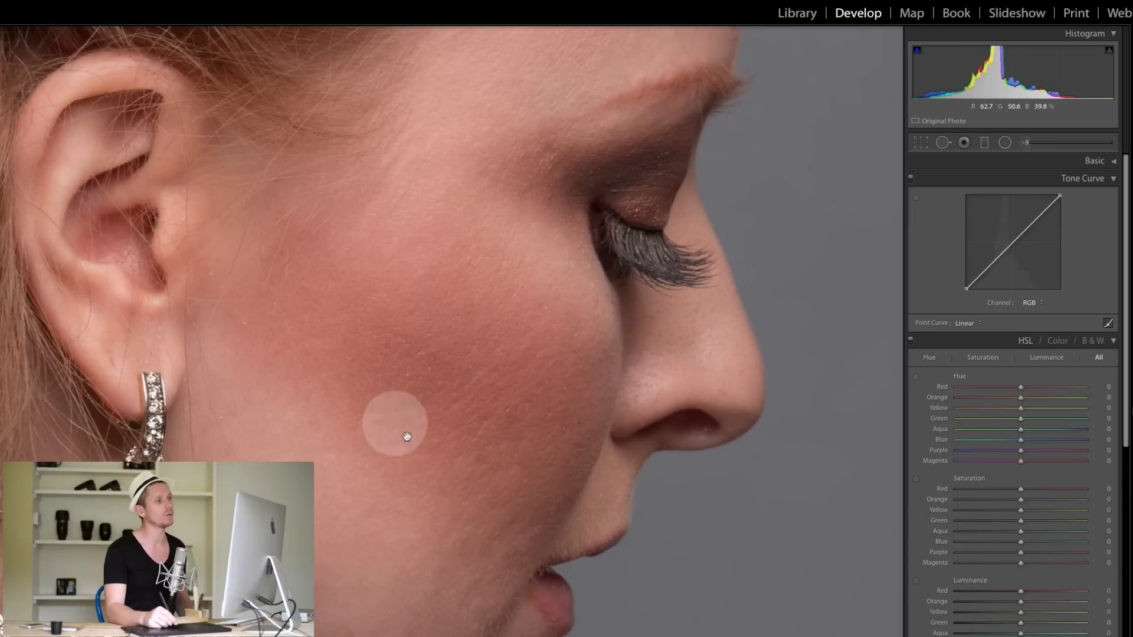
drag(485, 375, 417, 278)
drag(440, 425, 423, 319)
drag(353, 446, 393, 360)
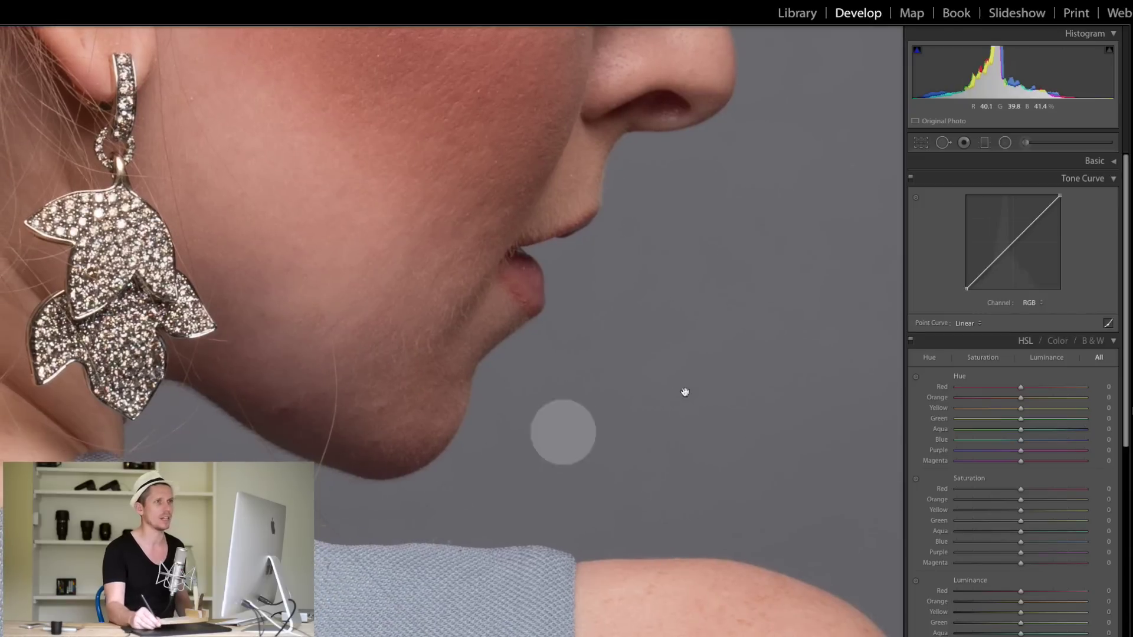
click(943, 142)
drag(305, 400, 271, 406)
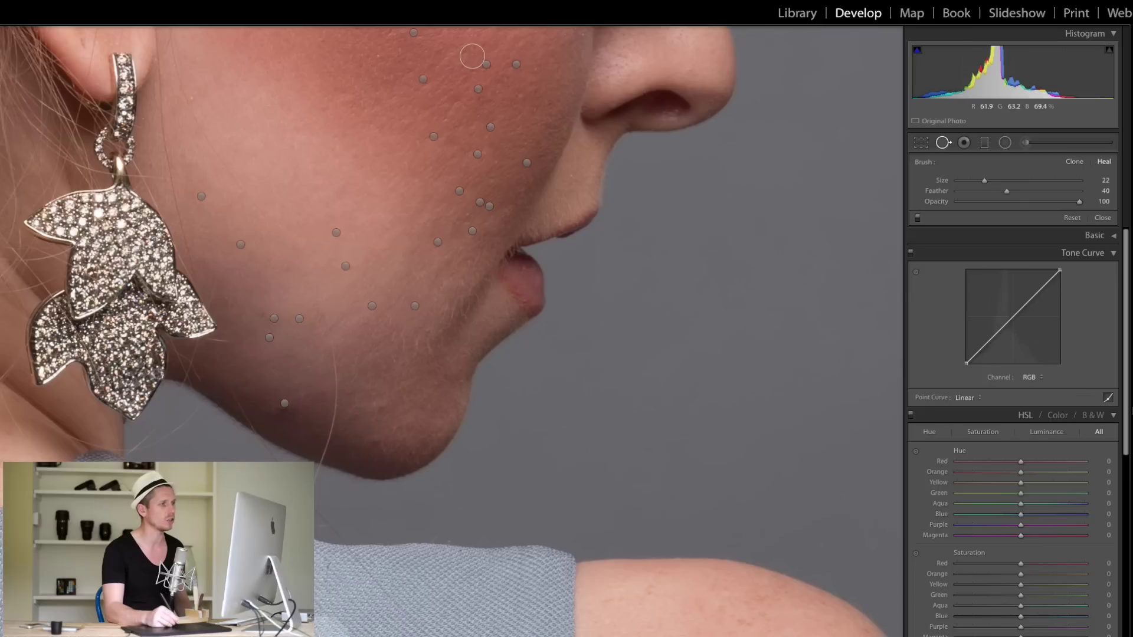
click(286, 402)
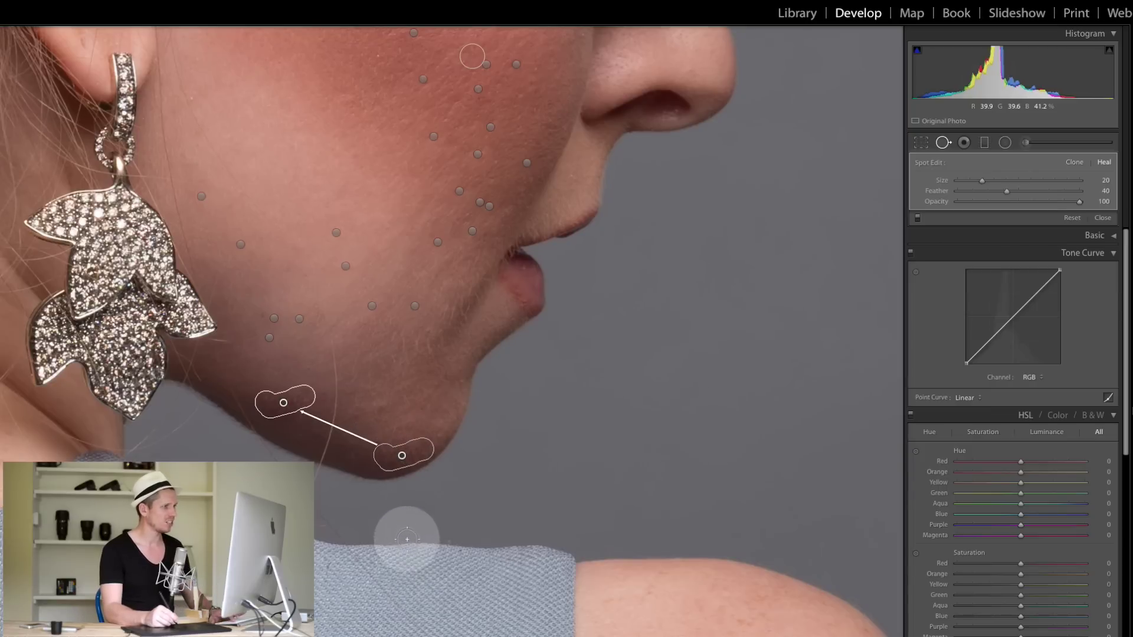
alt+click(277, 399)
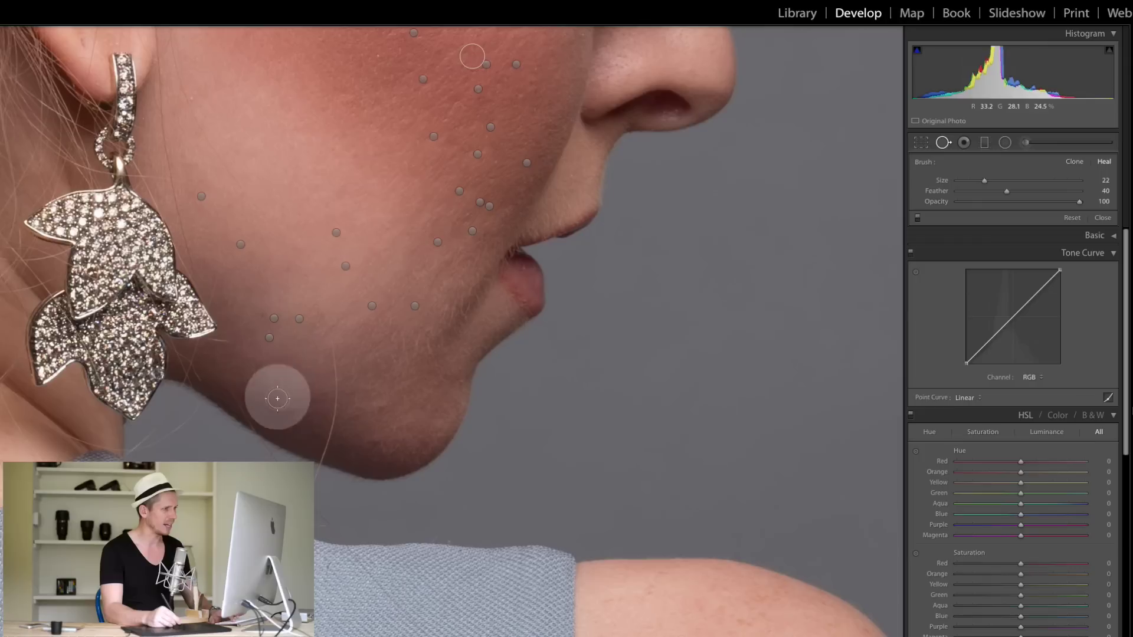
- Brush a size 22 Heal stroke along the lower jaw sourced from the skin just above it, and heal the chin spots
drag(264, 406, 306, 415)
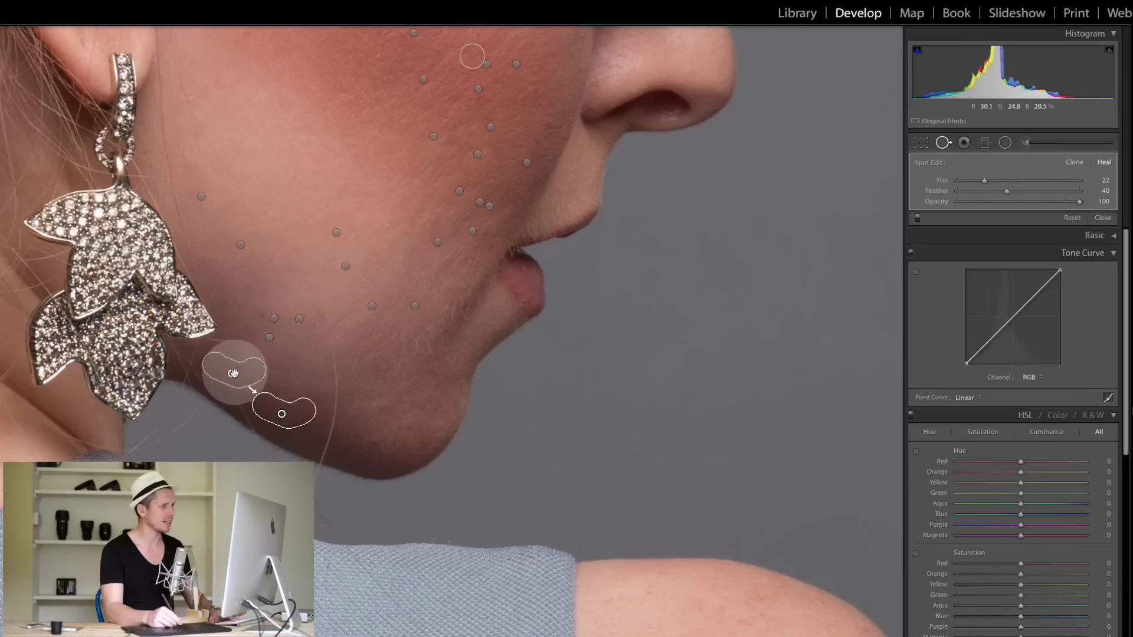
drag(251, 378, 273, 376)
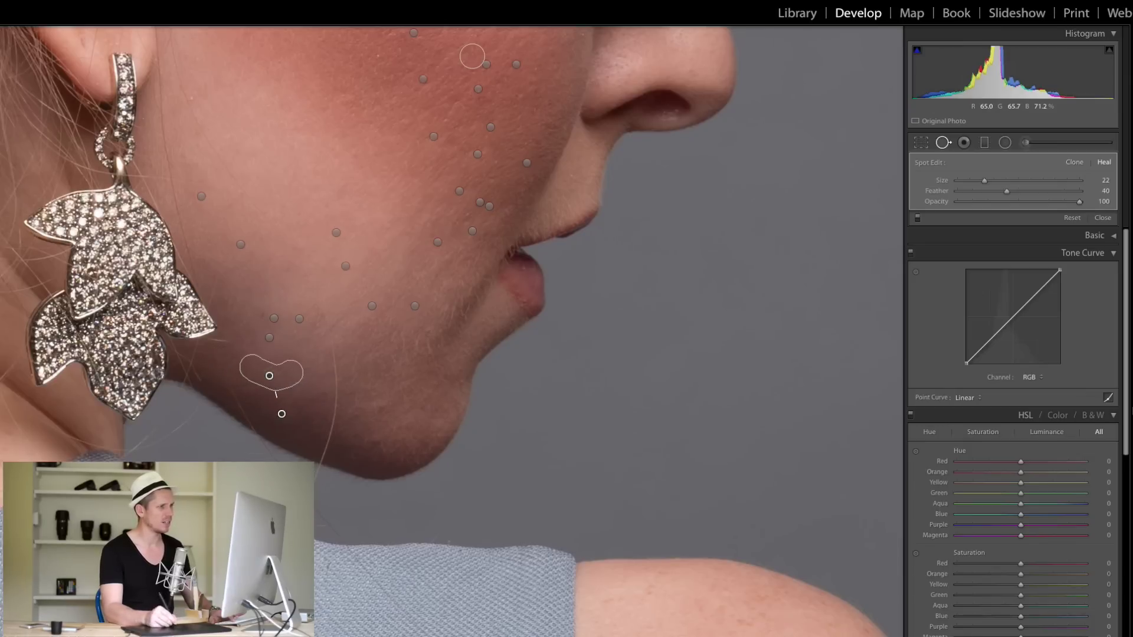
click(384, 436)
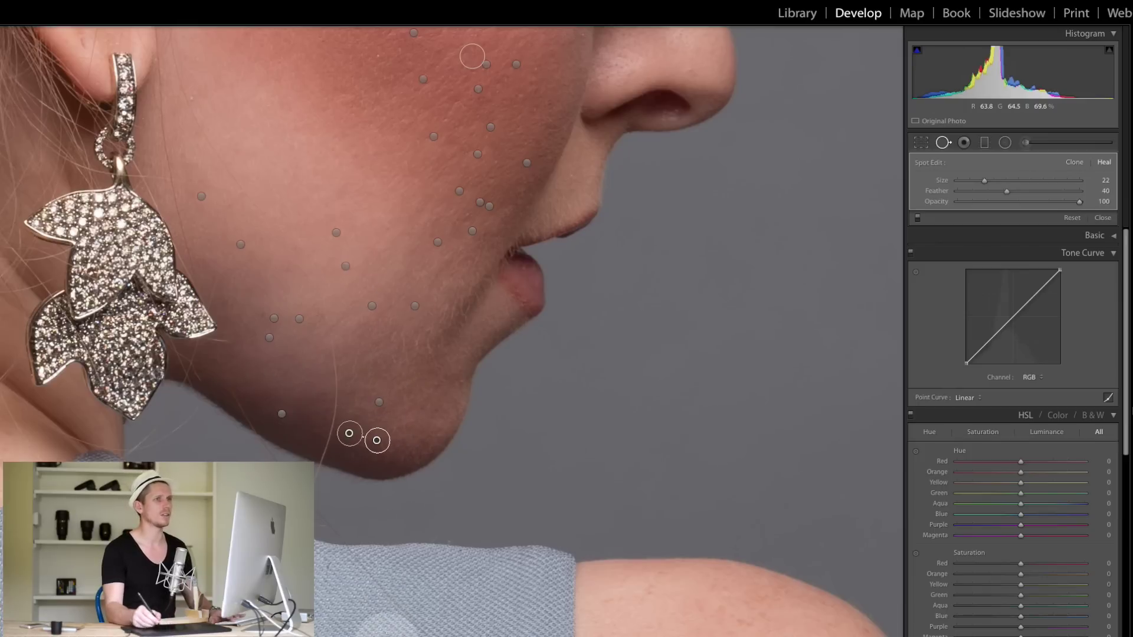
click(943, 143)
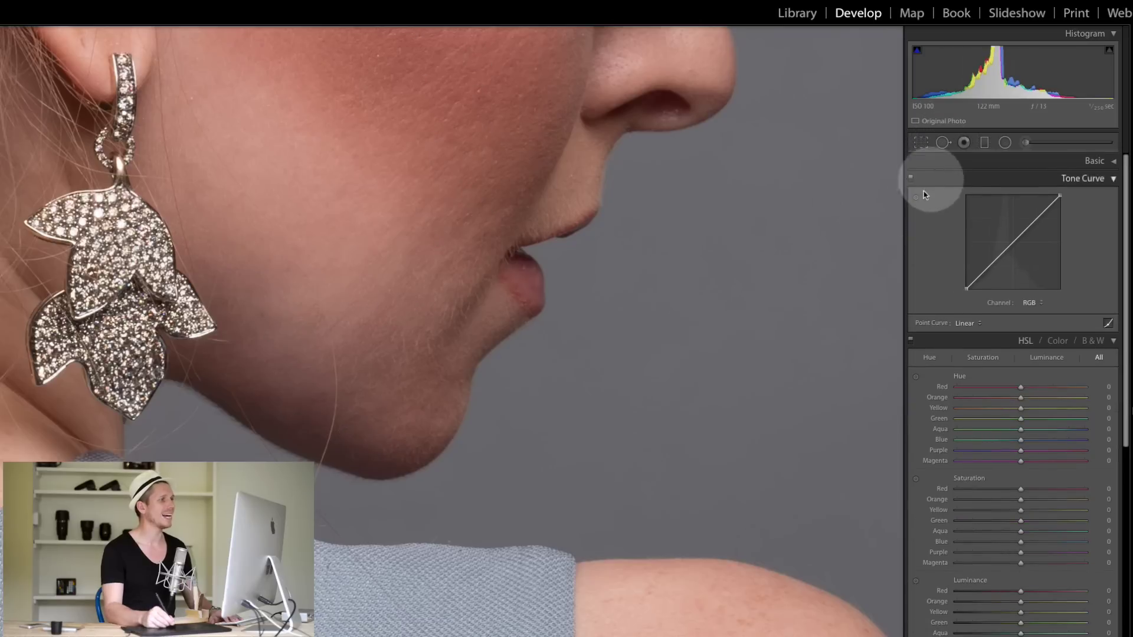
- Compare the face before and after the spot healing, and return to the whole portrait
drag(500, 342, 498, 374)
drag(493, 299, 477, 317)
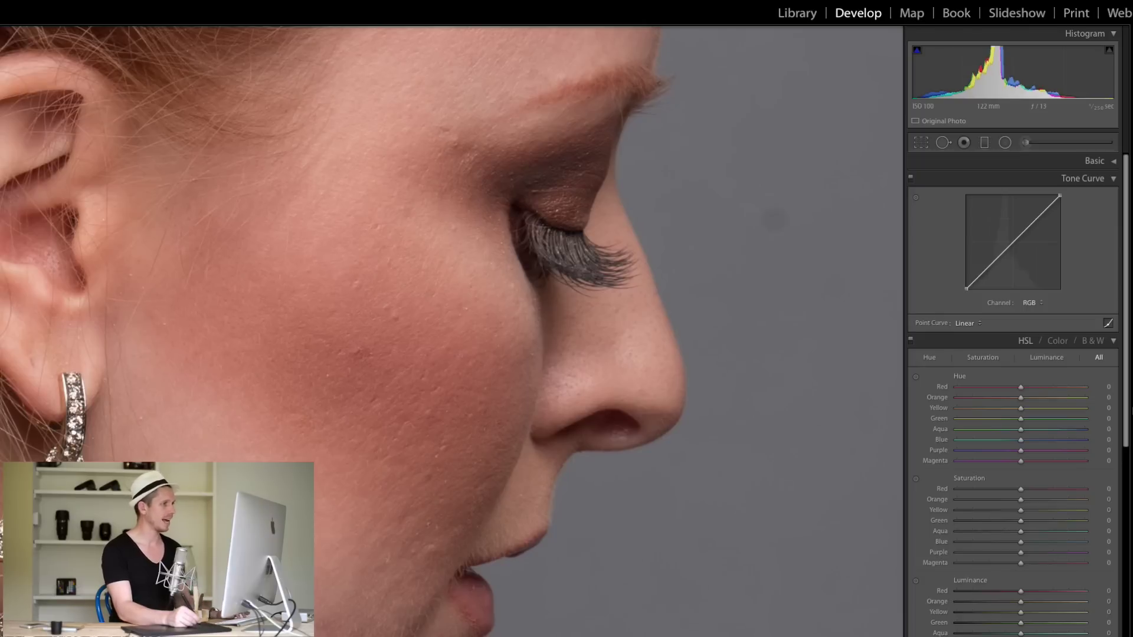
key(super+z)
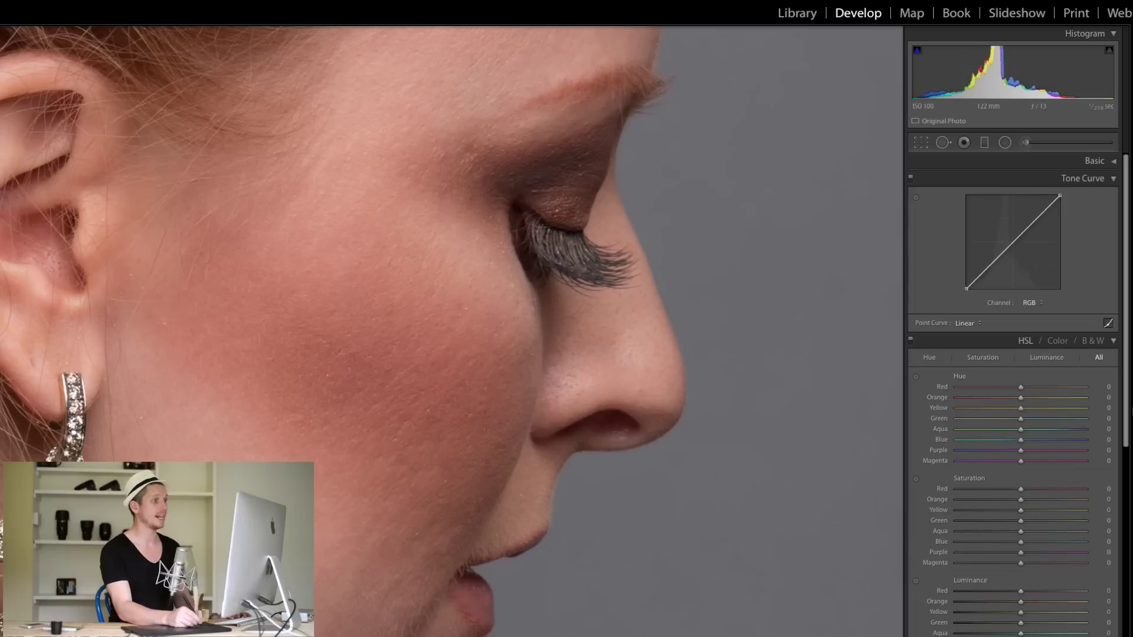
key(super+z)
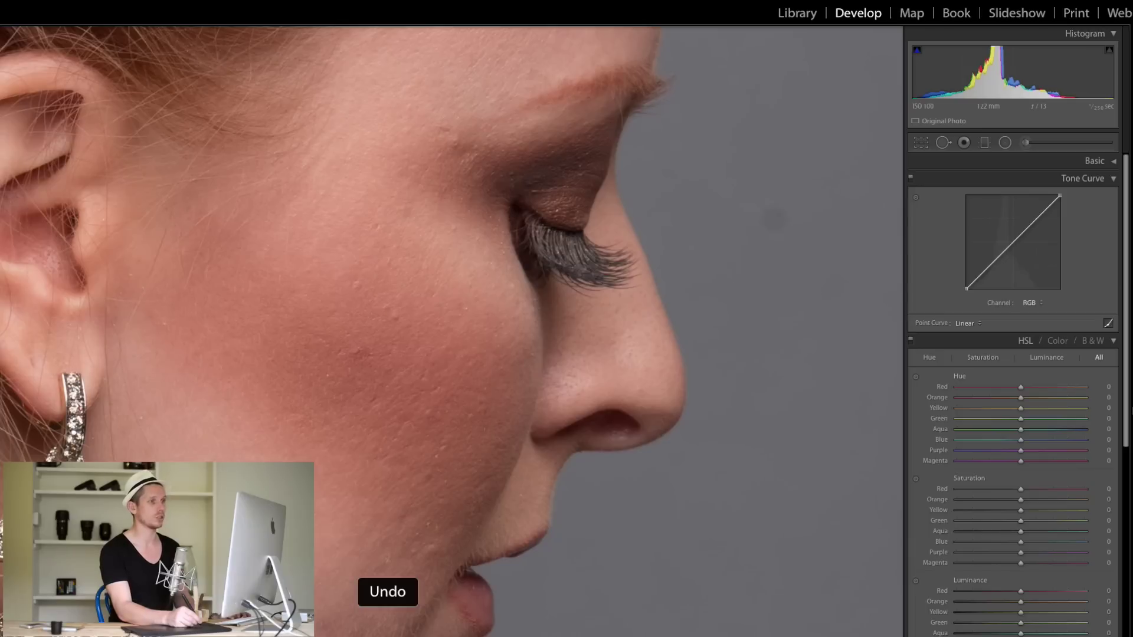
click(403, 324)
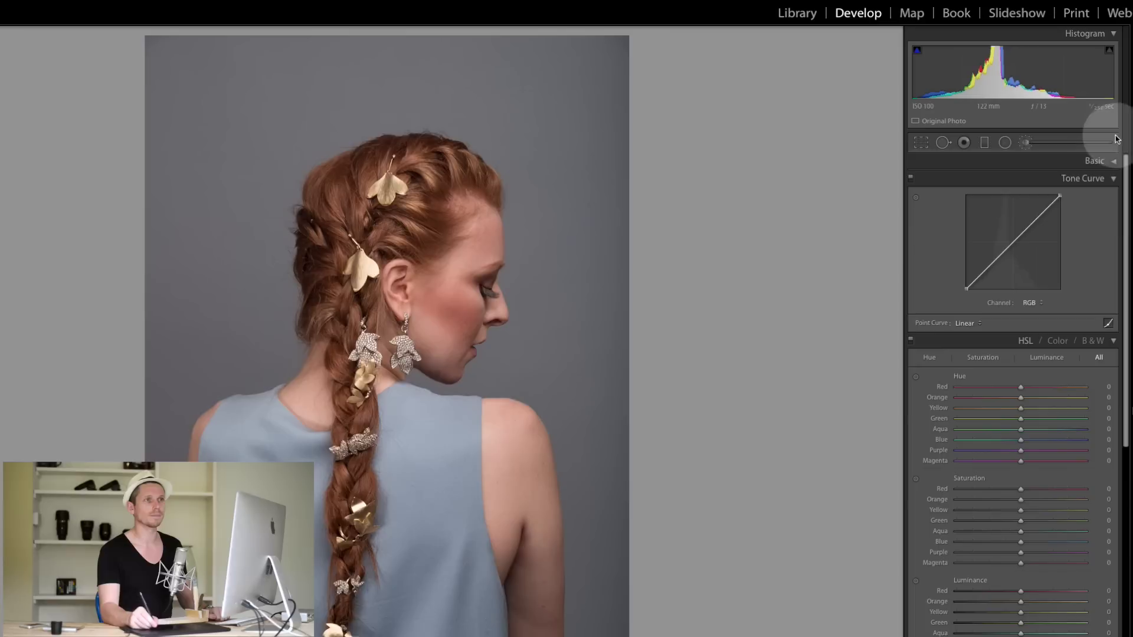
- Adjust the basic tone to Shadows +53 and Exposure +0.20, with Vibrance at -4
click(1114, 162)
drag(1025, 293, 1052, 294)
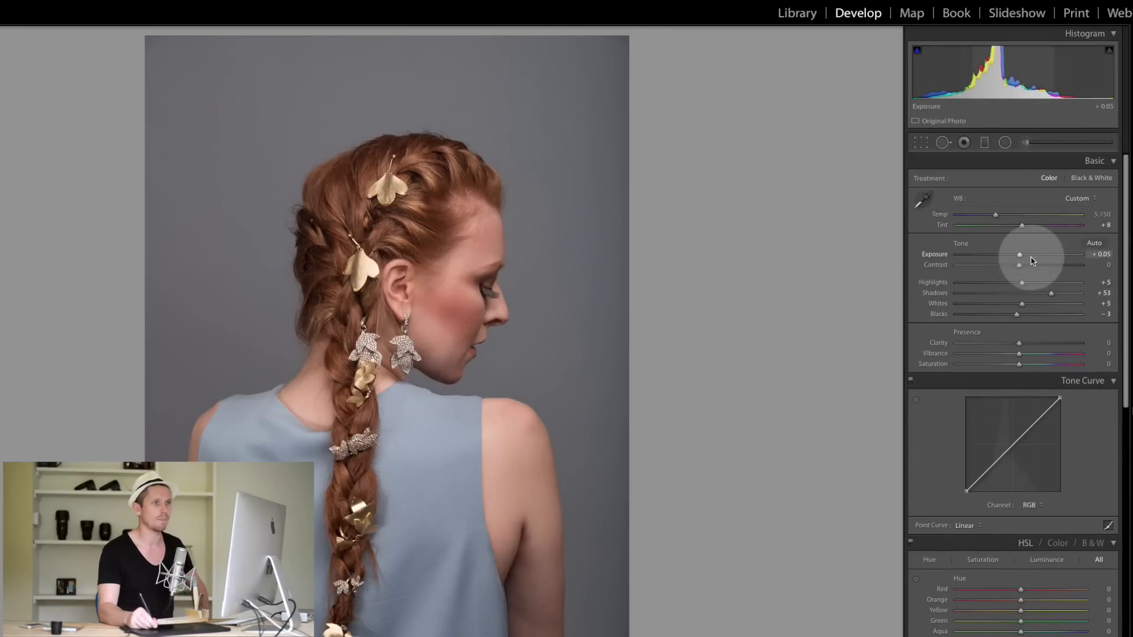
drag(1020, 260, 1023, 261)
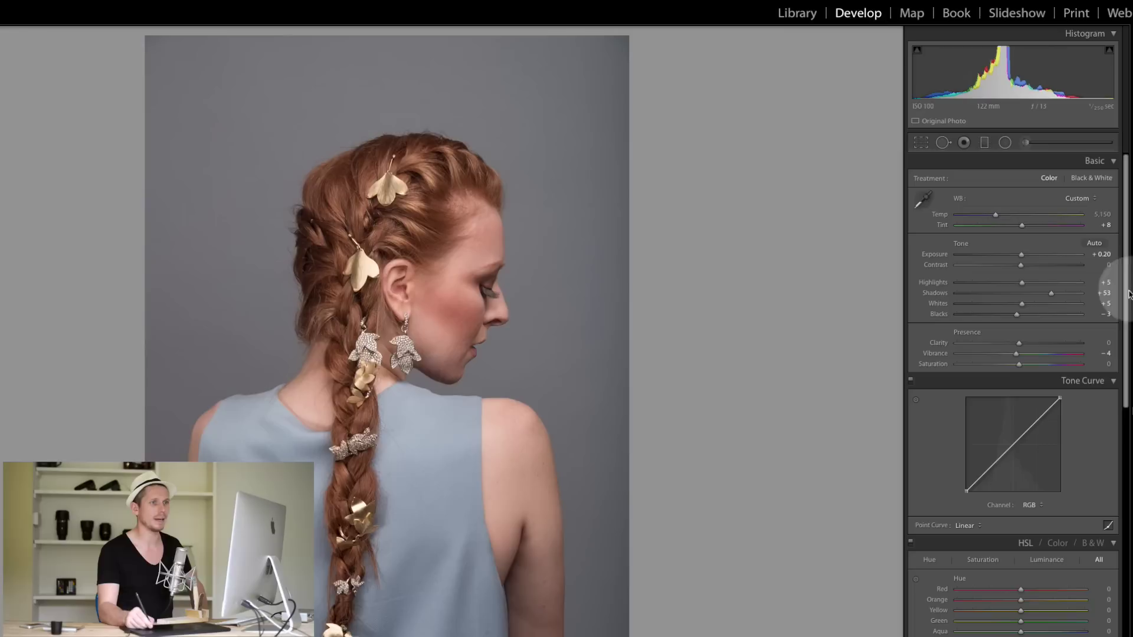
- Set the blue luminance to +64 and the orange hue to +1
drag(1127, 295, 1117, 439)
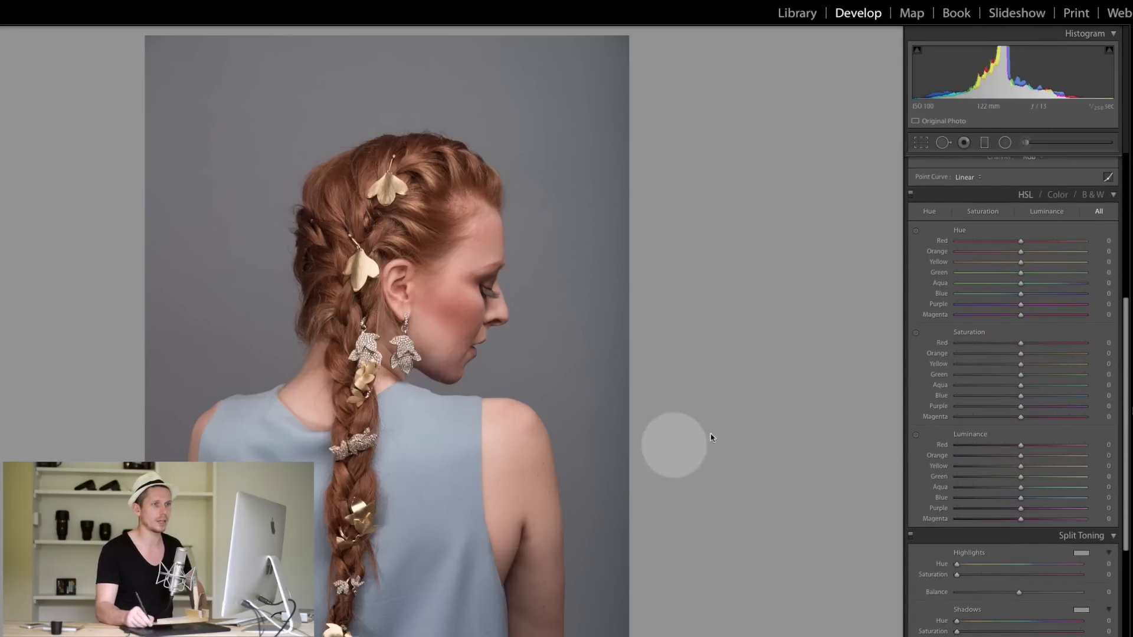
drag(1021, 499, 1062, 499)
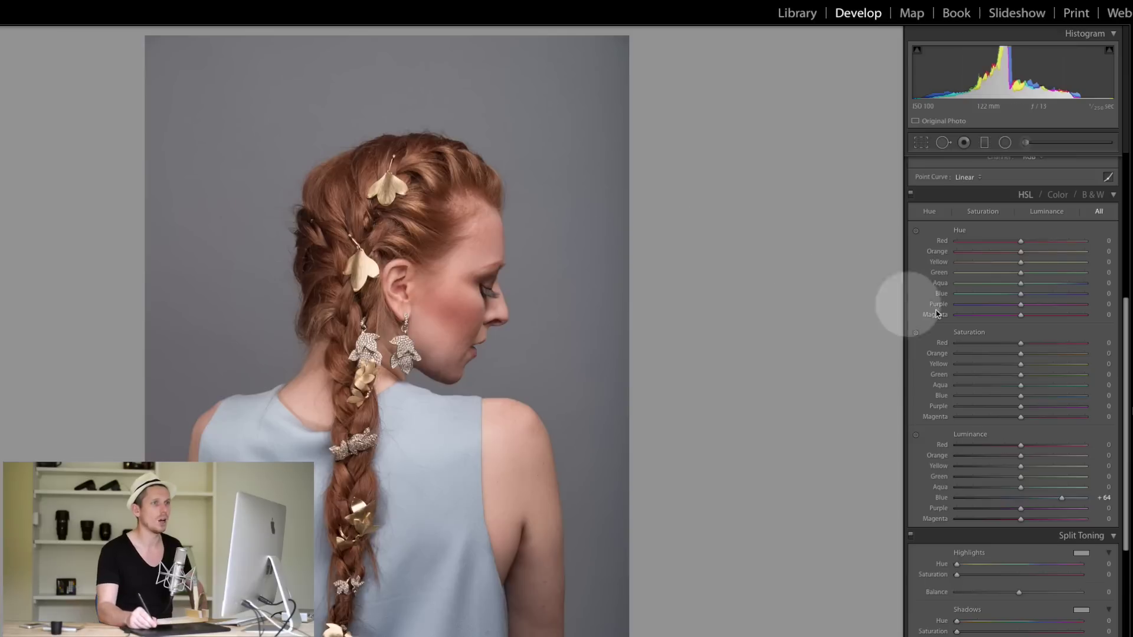
mouse_move(1025, 256)
mouse_down()
mouse_move(1061, 253)
mouse_move(959, 253)
mouse_move(1050, 263)
mouse_move(1030, 269)
mouse_move(1023, 251)
mouse_up()
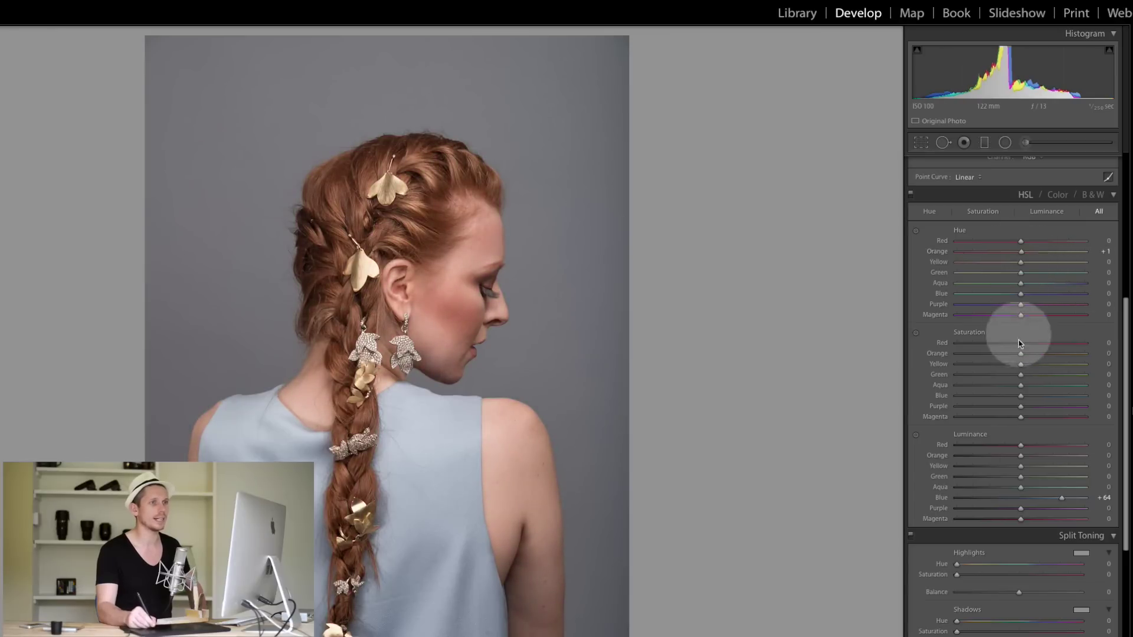
- Set saturation to orange +9 and yellow +3, luminance to red +1, orange +5 and yellow +4, and preview the HSL changes off and on
drag(1022, 353, 1024, 378)
mouse_move(1022, 456)
mouse_down()
mouse_move(1055, 455)
mouse_move(998, 460)
mouse_move(1037, 462)
mouse_move(1021, 446)
mouse_up()
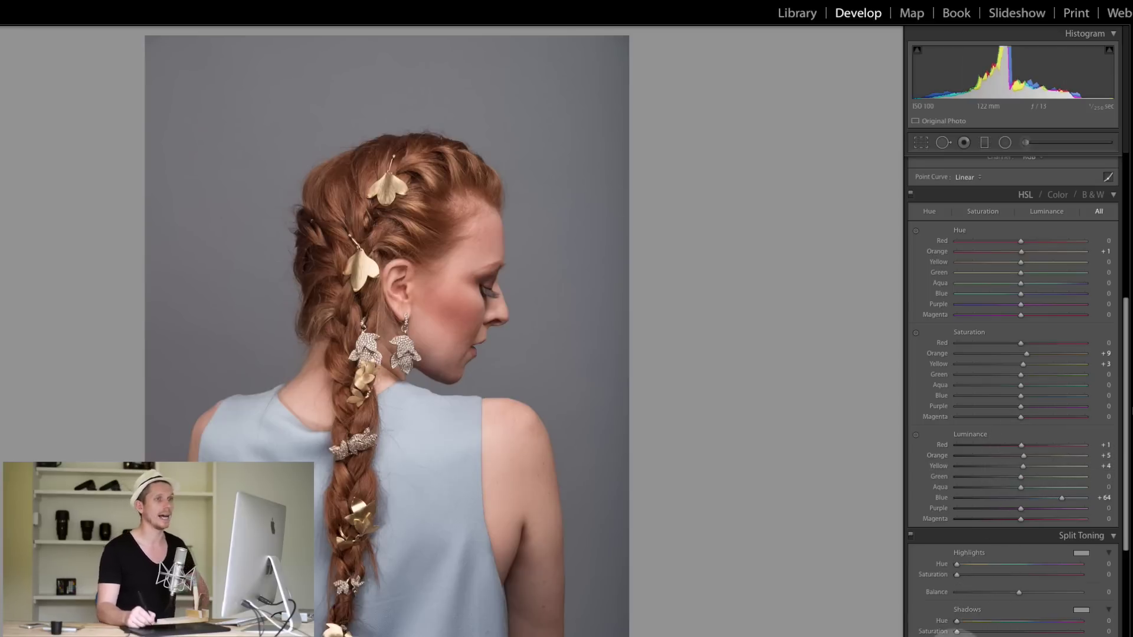
click(911, 194)
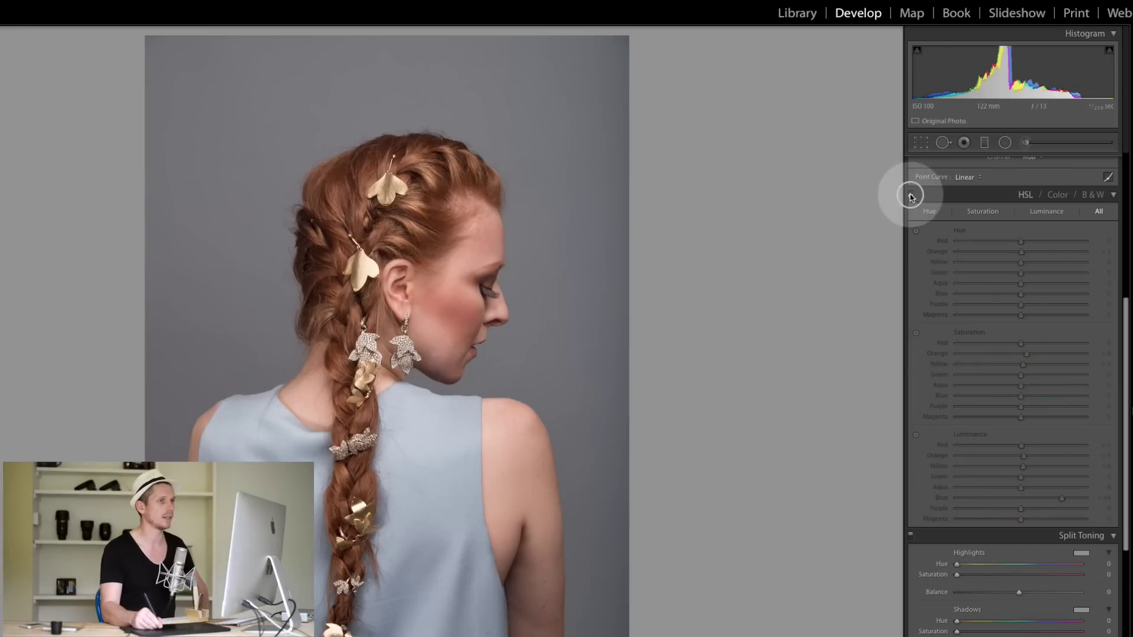
click(912, 194)
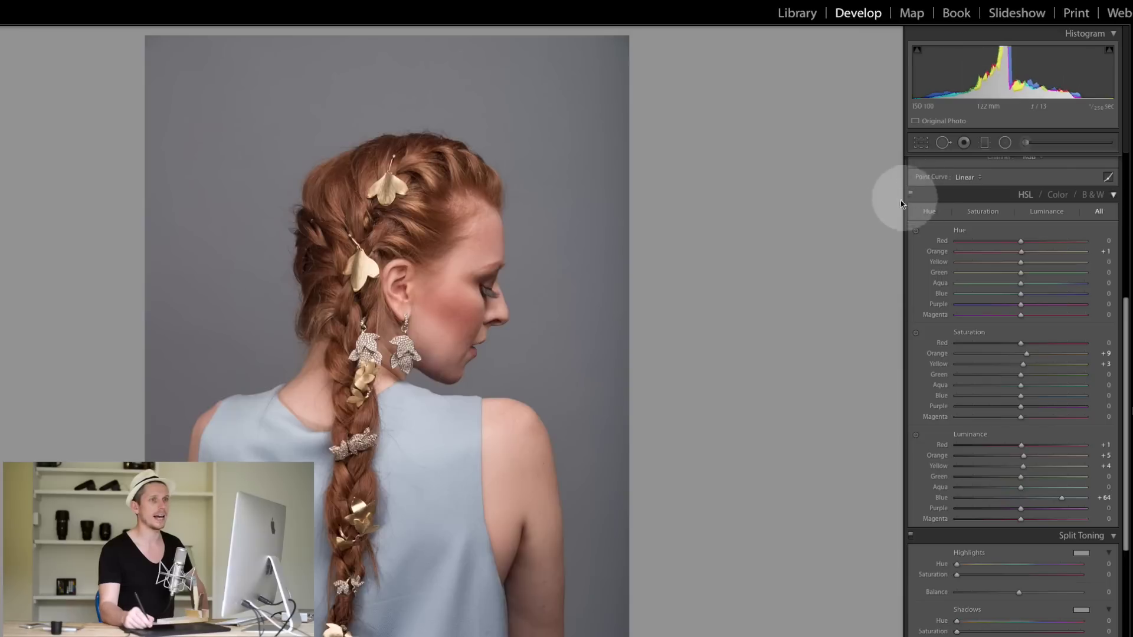
- Switch the tone curve to the Red channel and anchor its midtones with three points along the diagonal
drag(1129, 329, 1127, 203)
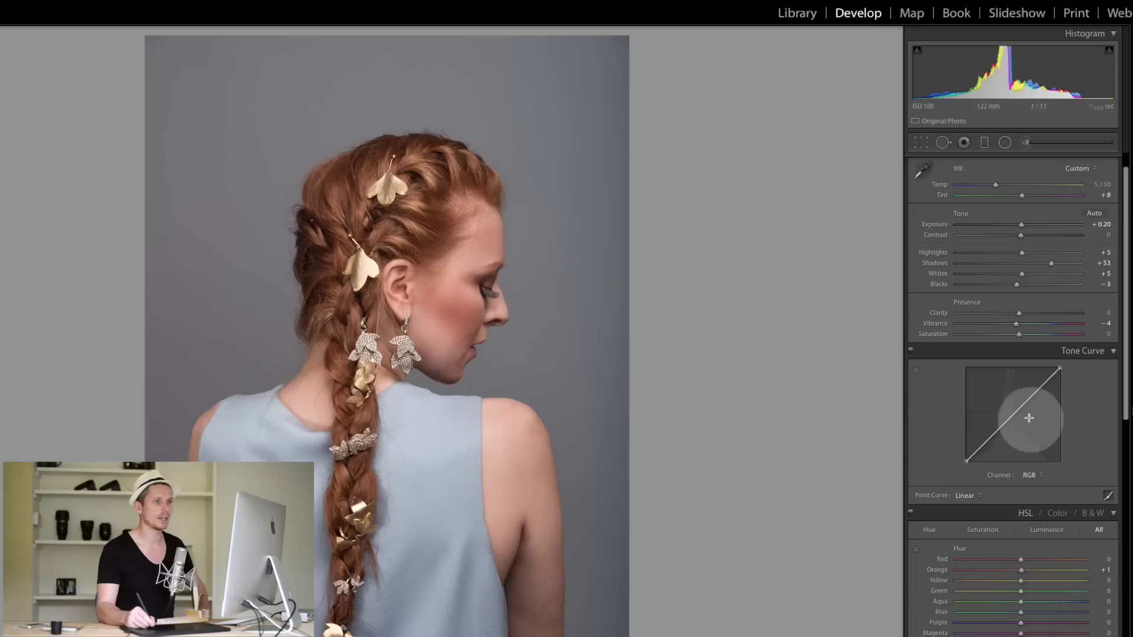
click(1029, 476)
click(1030, 486)
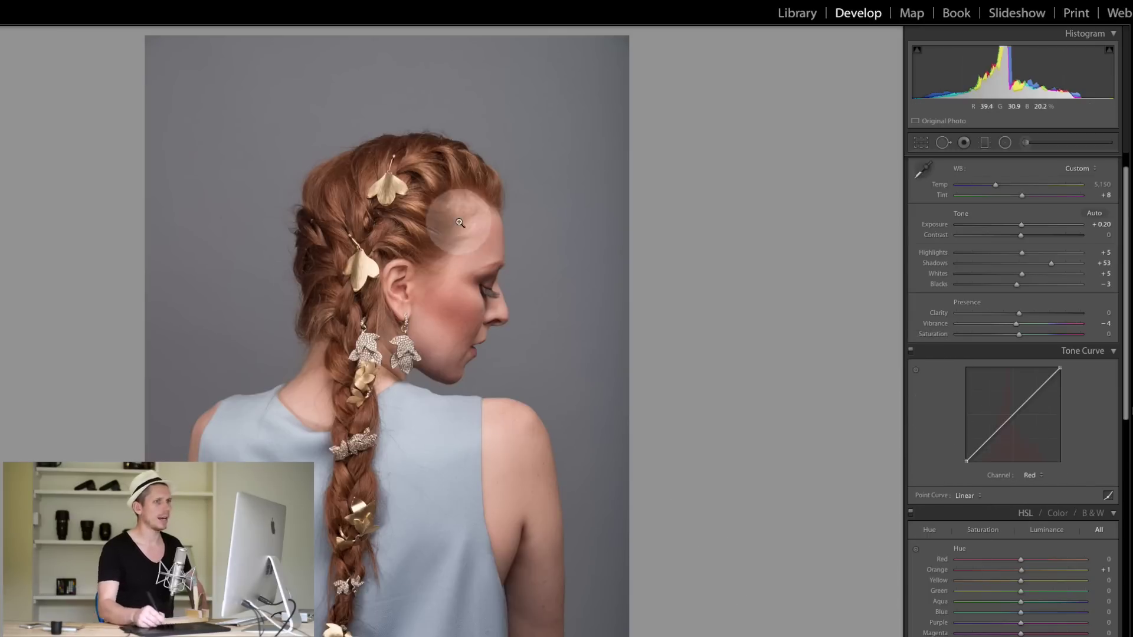
click(1000, 429)
click(1011, 416)
click(1020, 407)
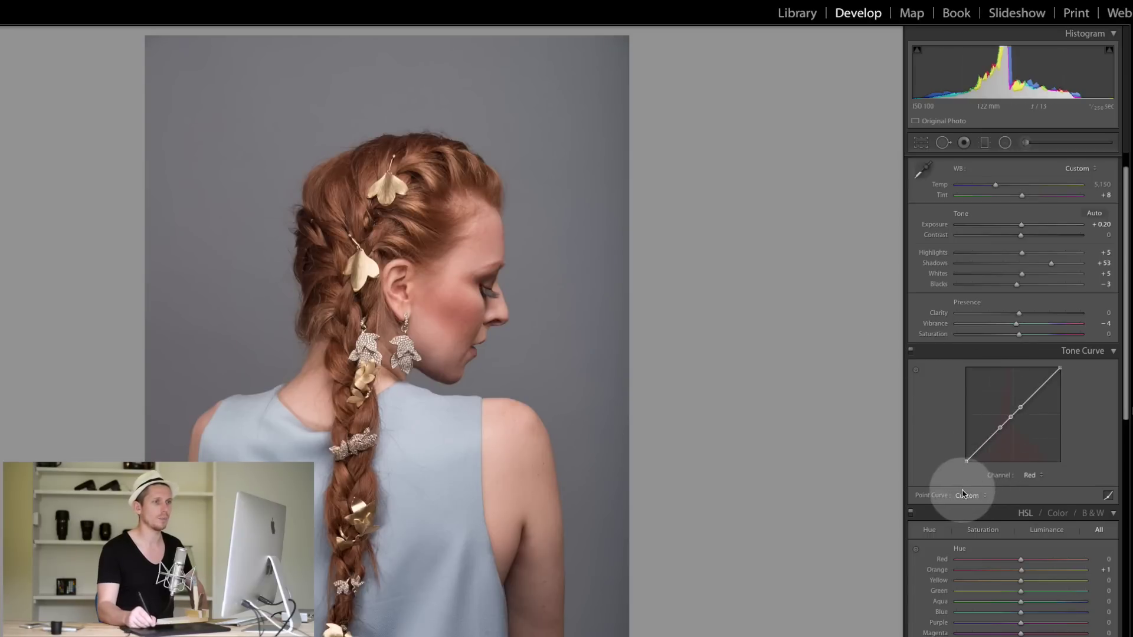
- Lift the shadows of the red tone curve slightly and pull its highlights down
drag(984, 444, 980, 444)
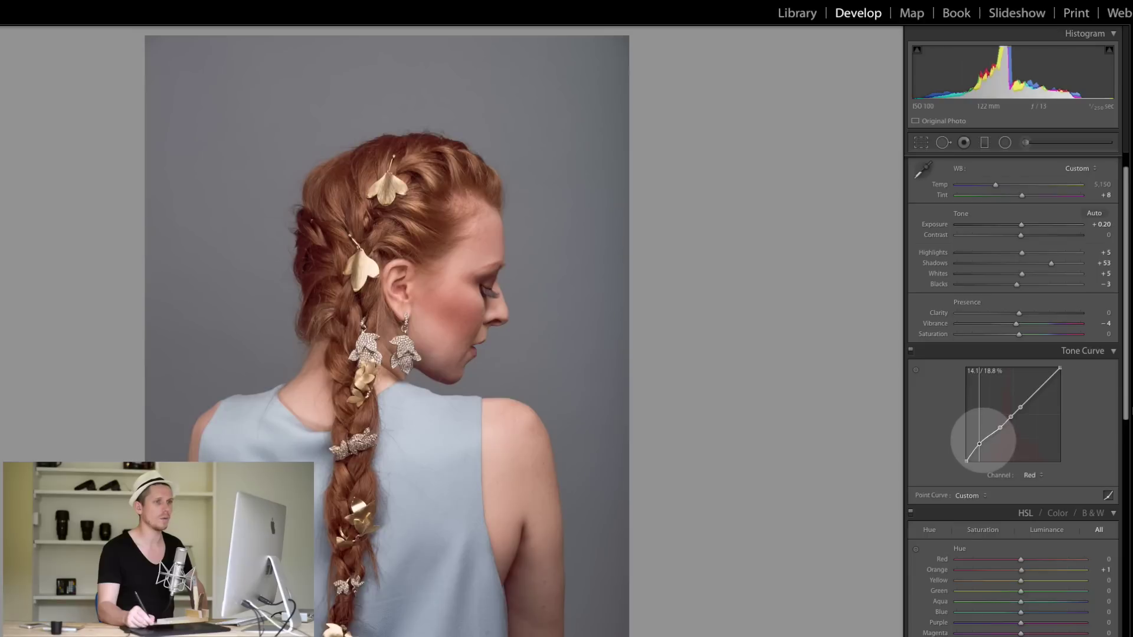
drag(1038, 392, 1040, 394)
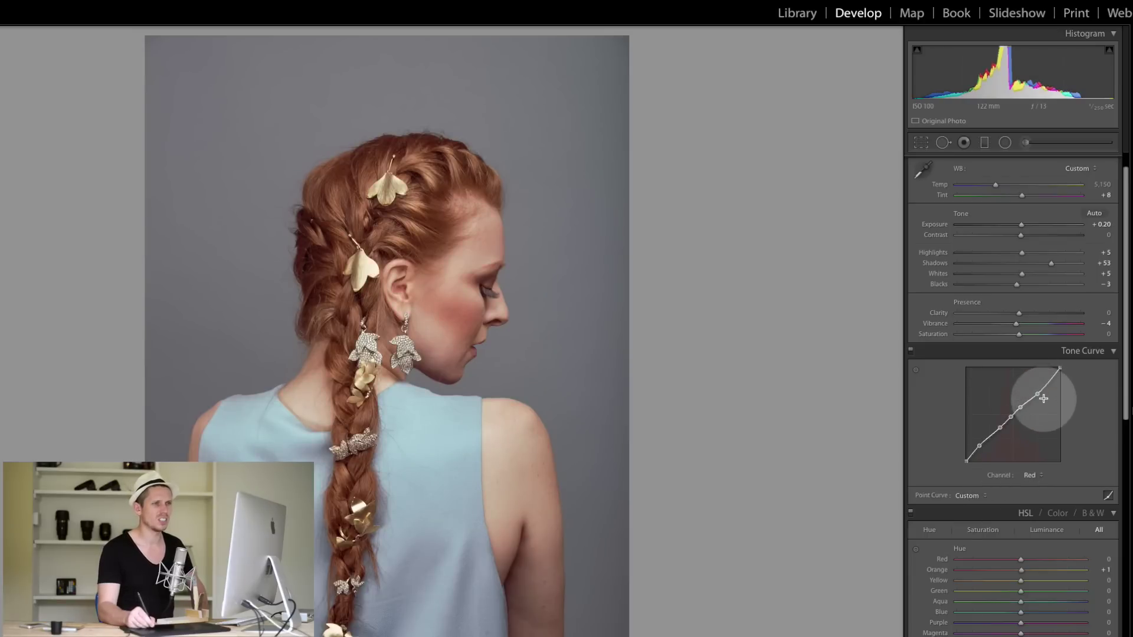
- Refine the red curve's highlight point, and on the Blue channel lower the shadows slightly and anchor the highlights near the diagonal
click(1037, 394)
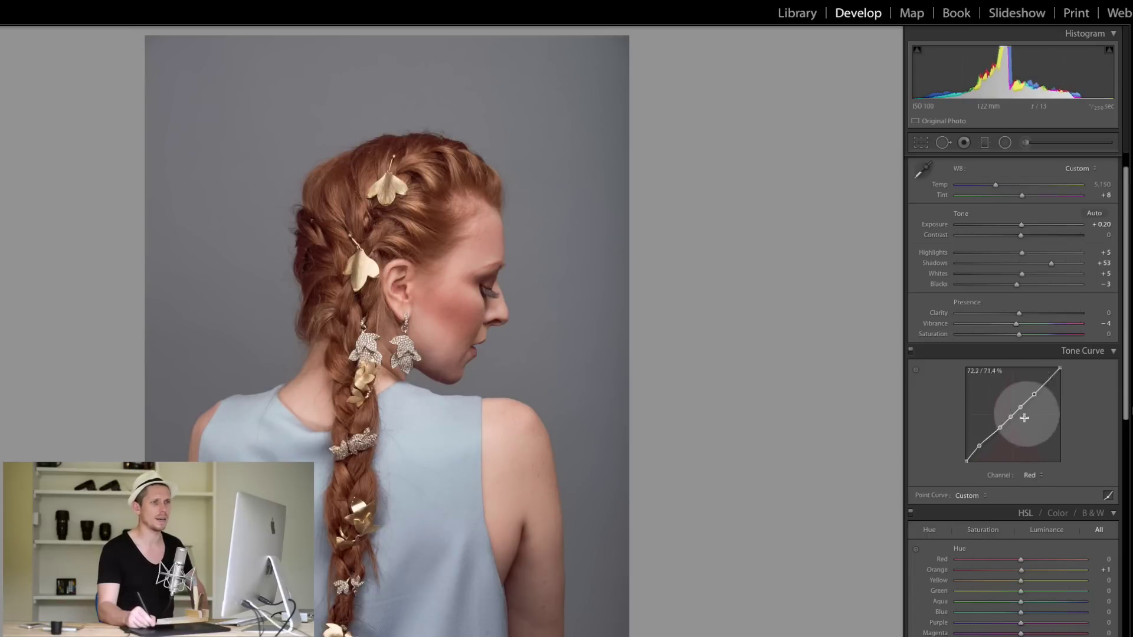
click(1025, 486)
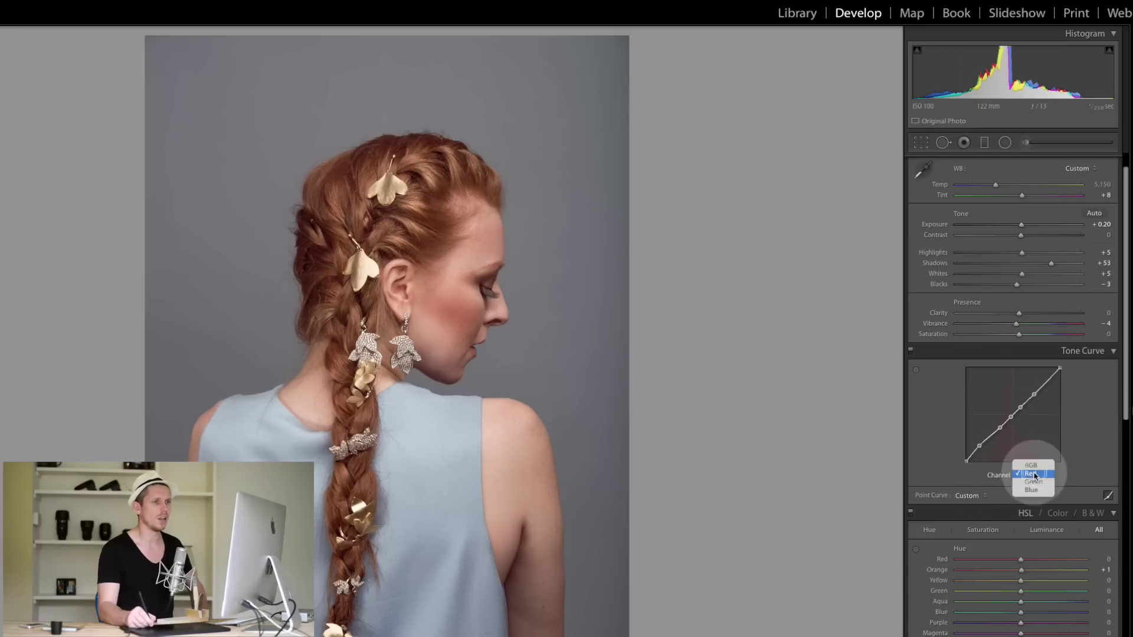
click(1032, 490)
click(996, 428)
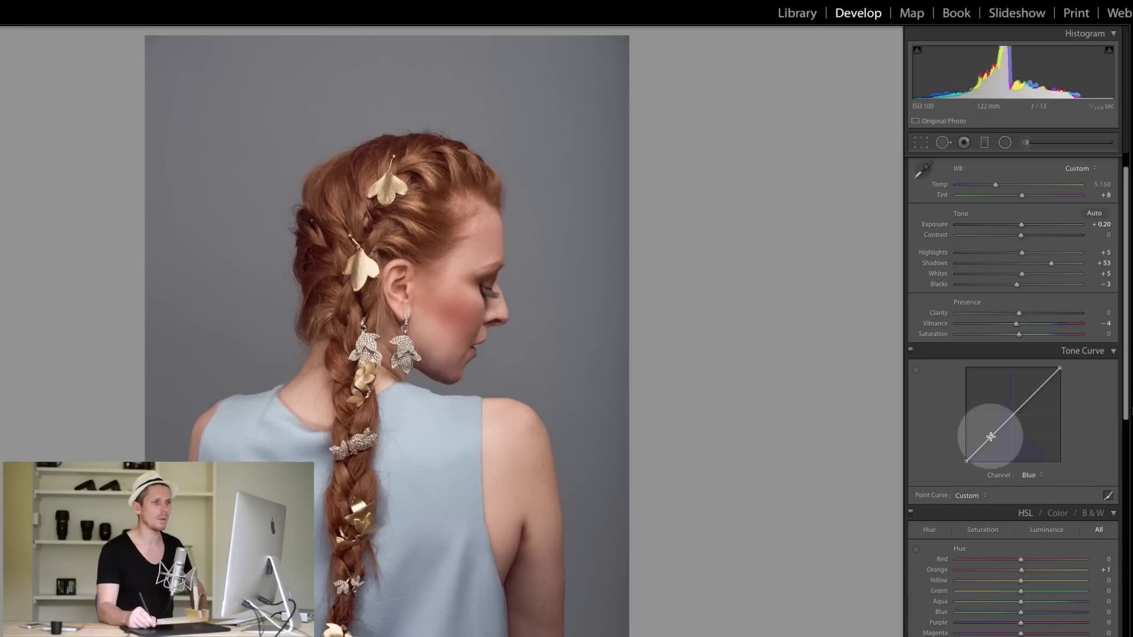
drag(991, 439, 991, 442)
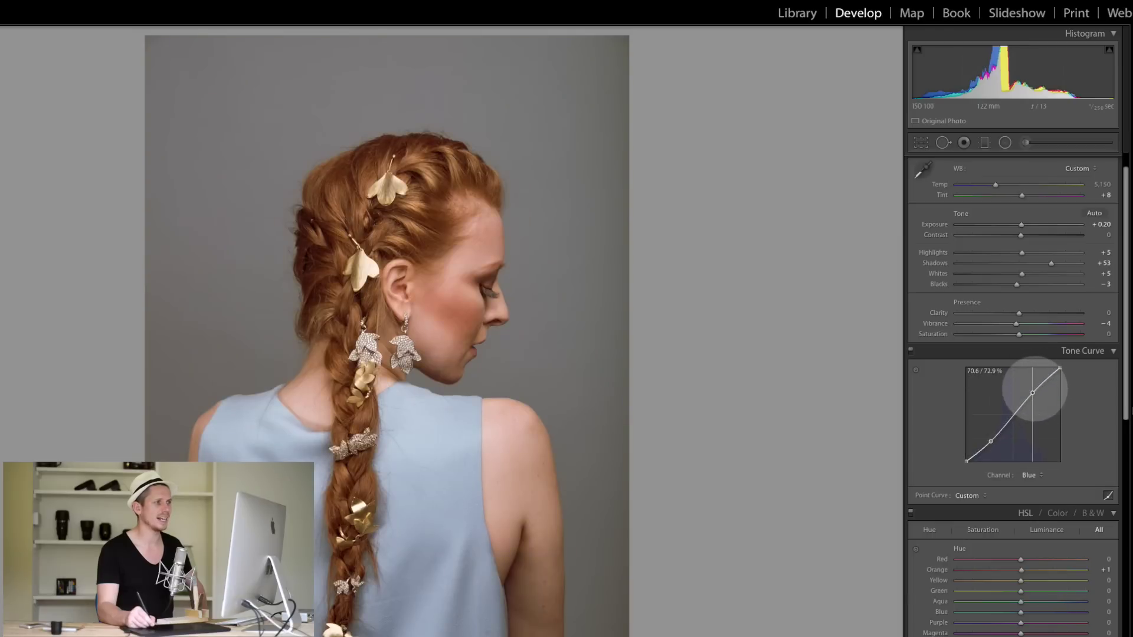
drag(1033, 393, 1031, 394)
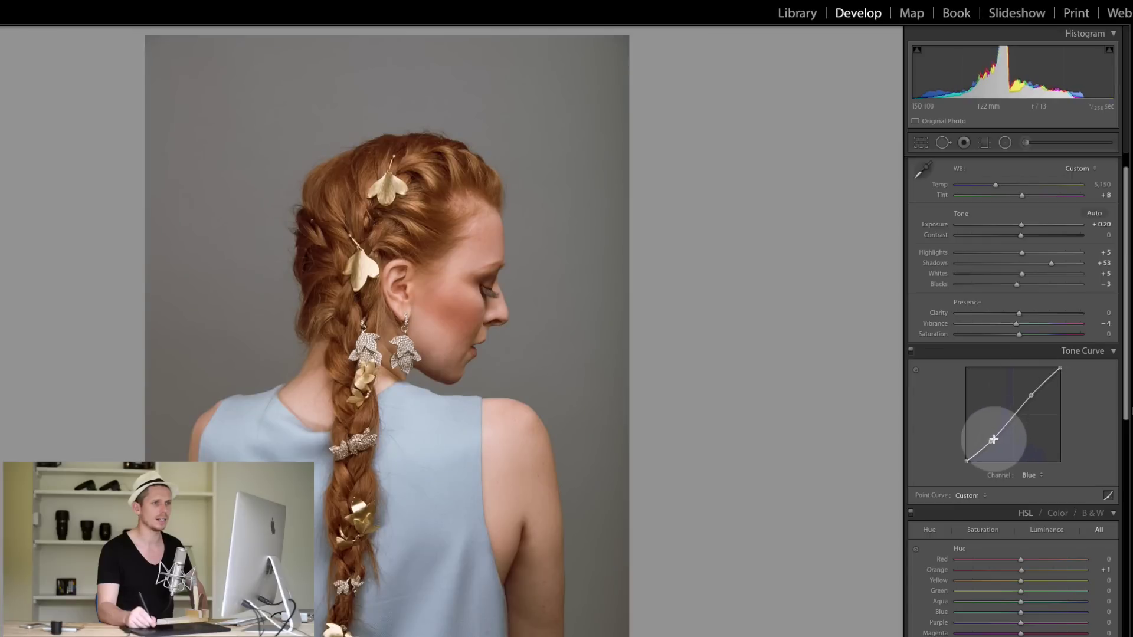
drag(993, 440, 1003, 442)
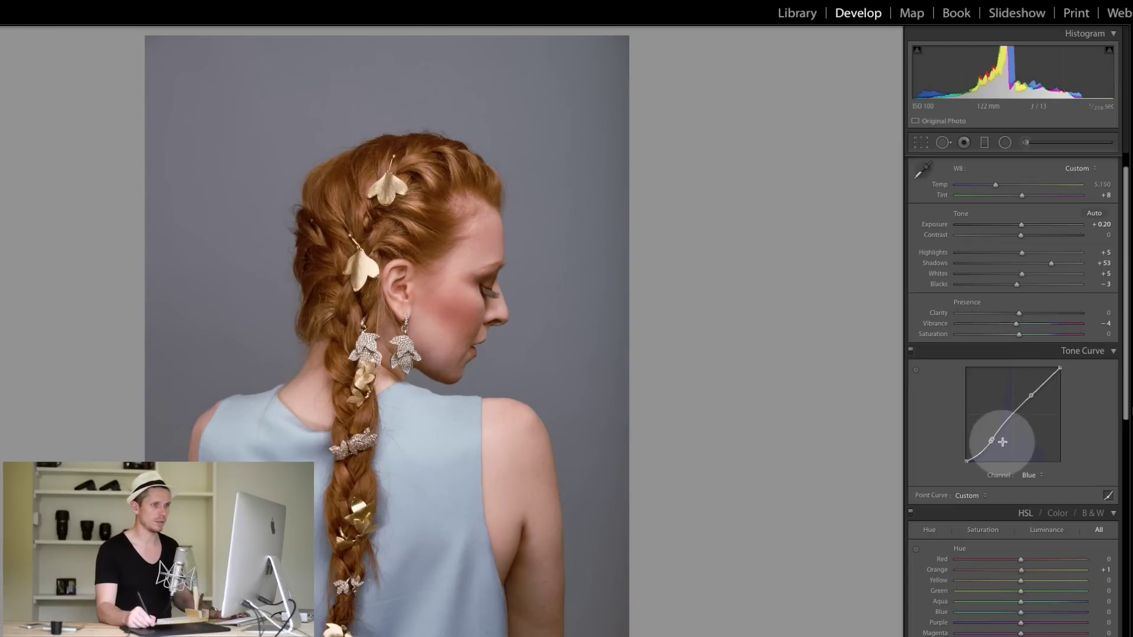
key(ctrl+z)
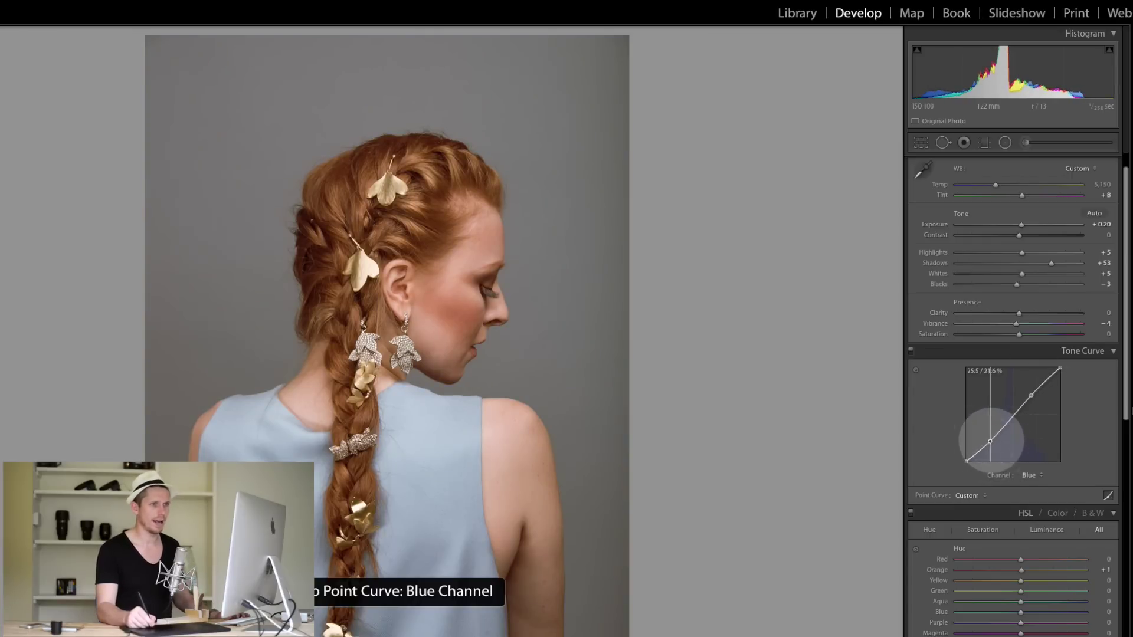
- Shape the Green channel curve with a slightly lowered shadow point and midtone and highlight points near the diagonal
click(1030, 474)
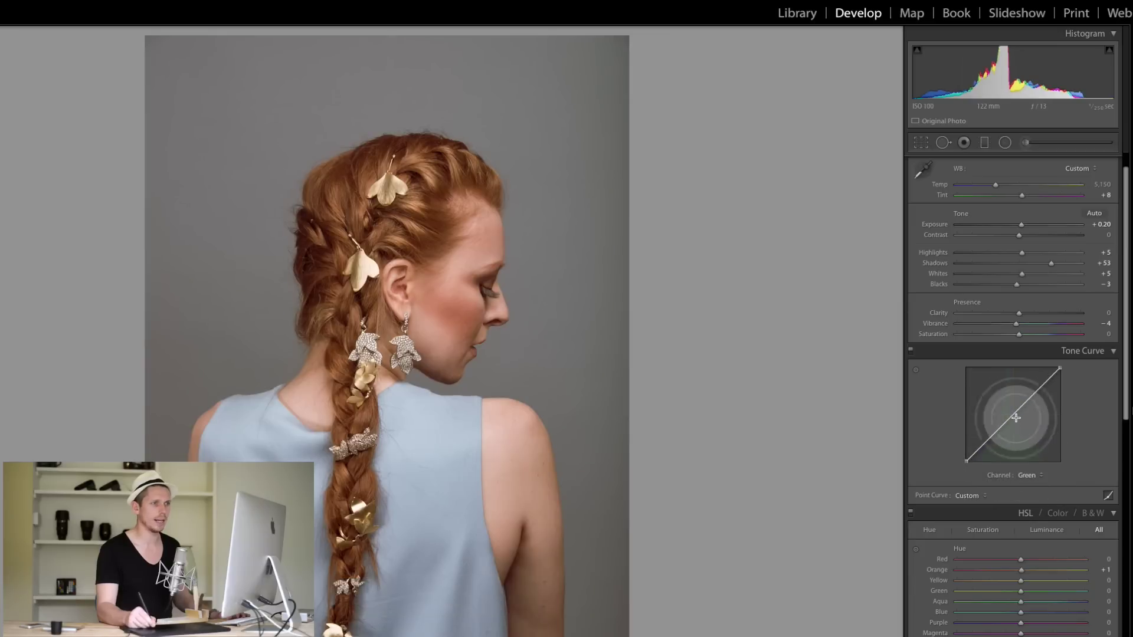
drag(1012, 419, 1012, 421)
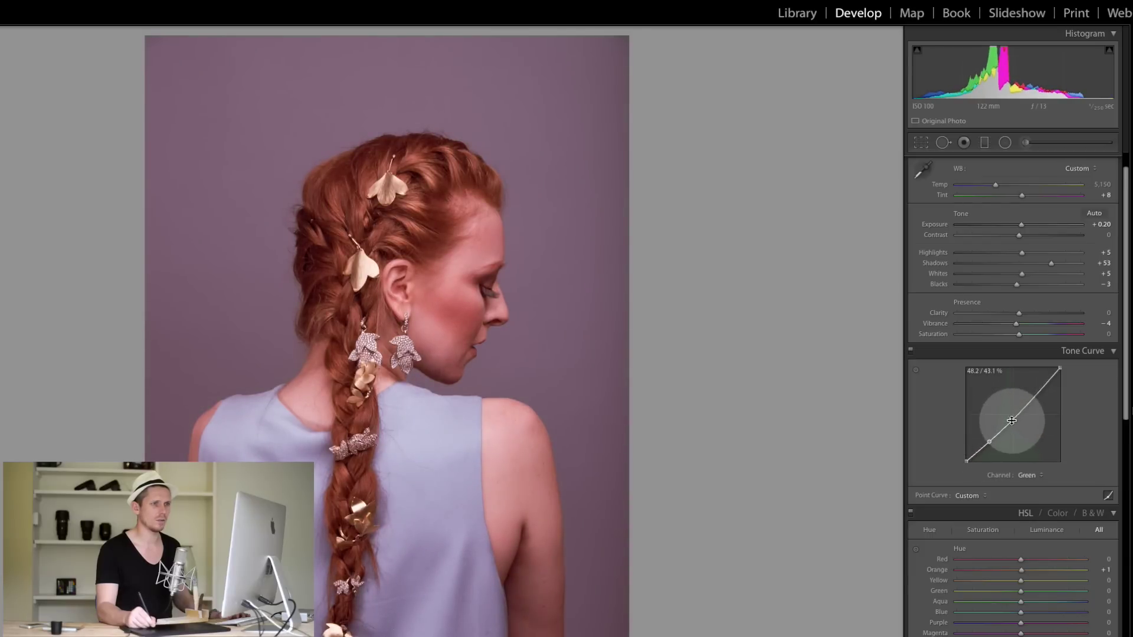
drag(1009, 421, 1007, 420)
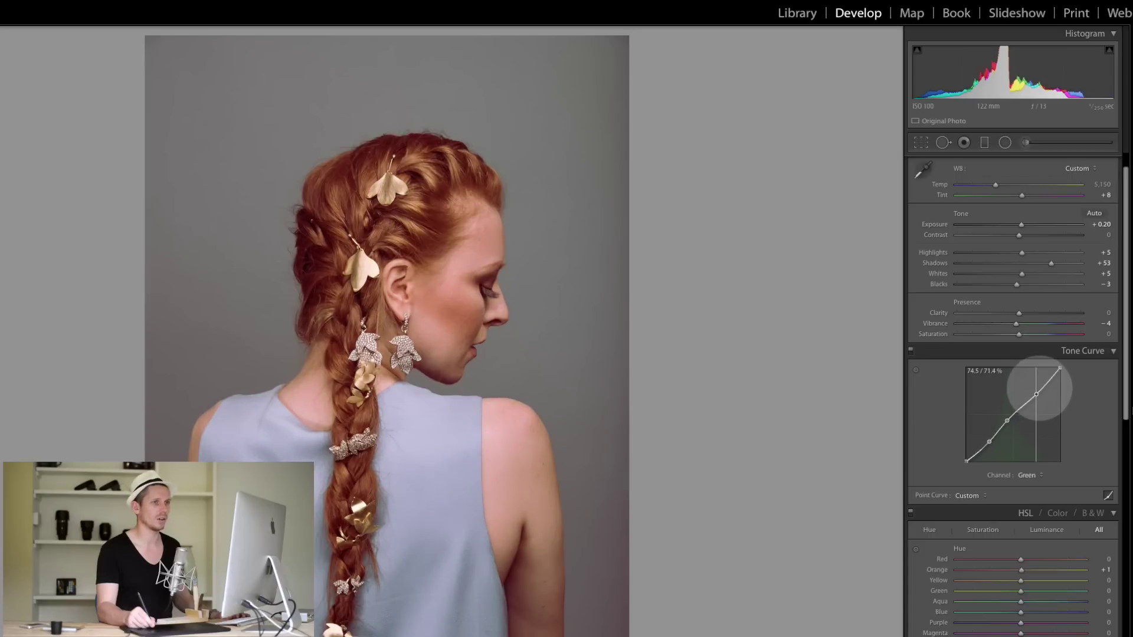
drag(1036, 394, 1032, 394)
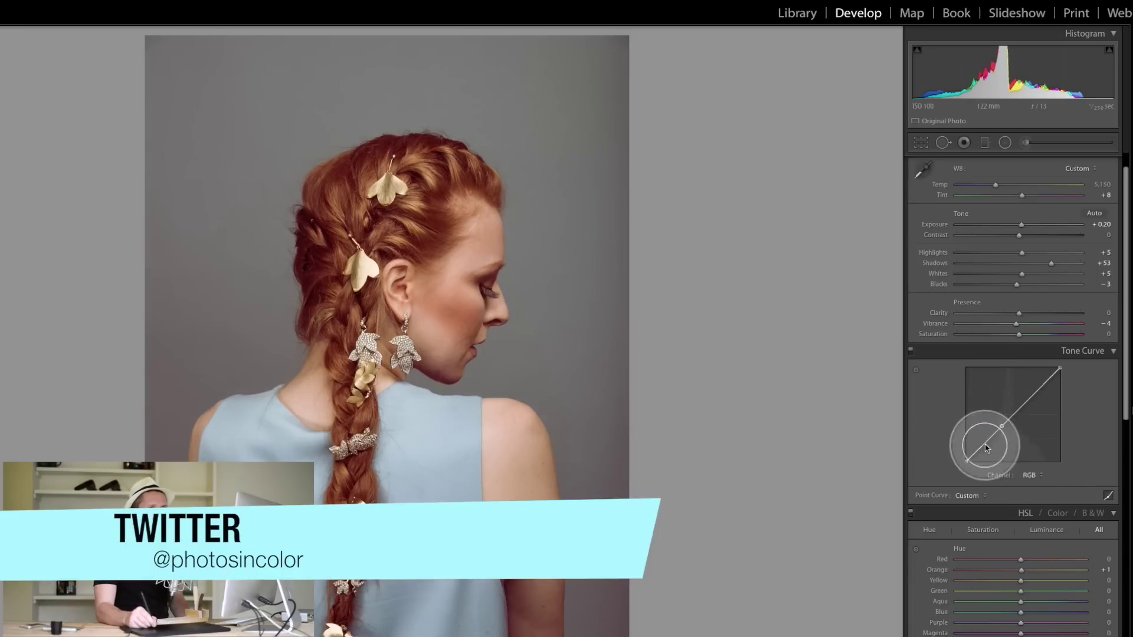
- Raise the black point and shadows of the RGB tone curve while keeping its midtones anchored, for a faded matte look
drag(966, 460, 982, 430)
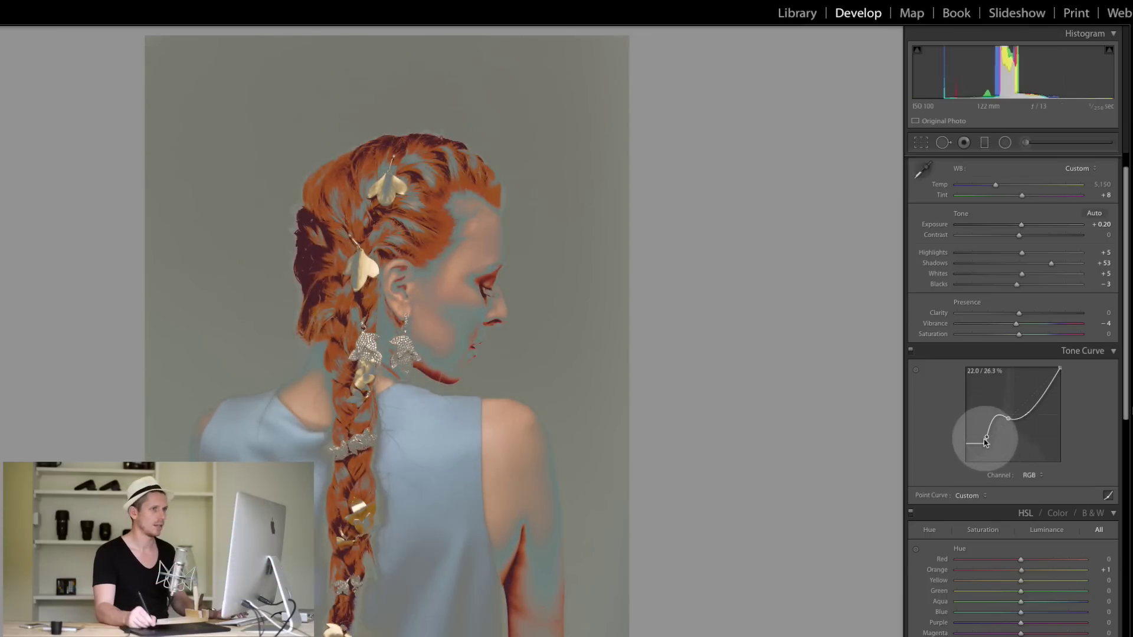
key(ctrl+z)
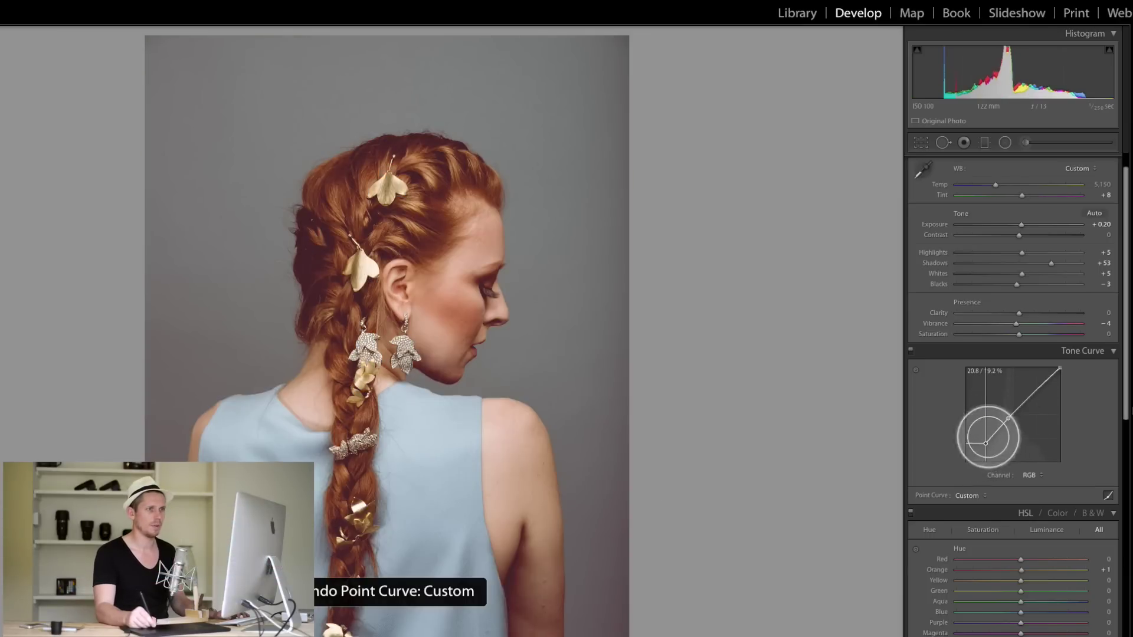
drag(983, 441, 985, 434)
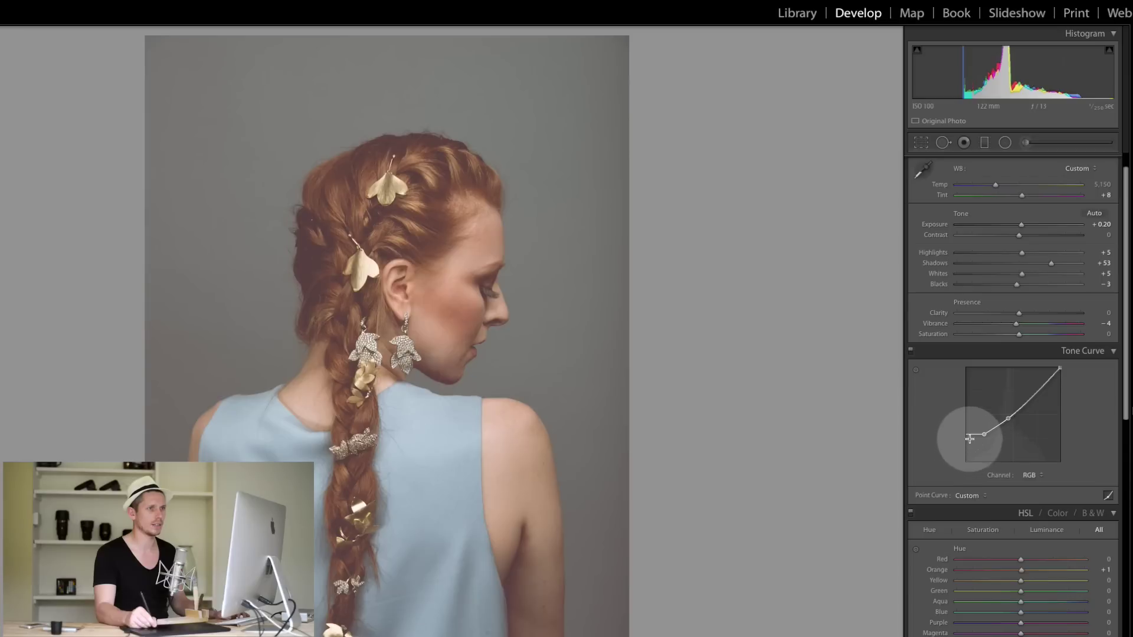
drag(966, 443, 966, 447)
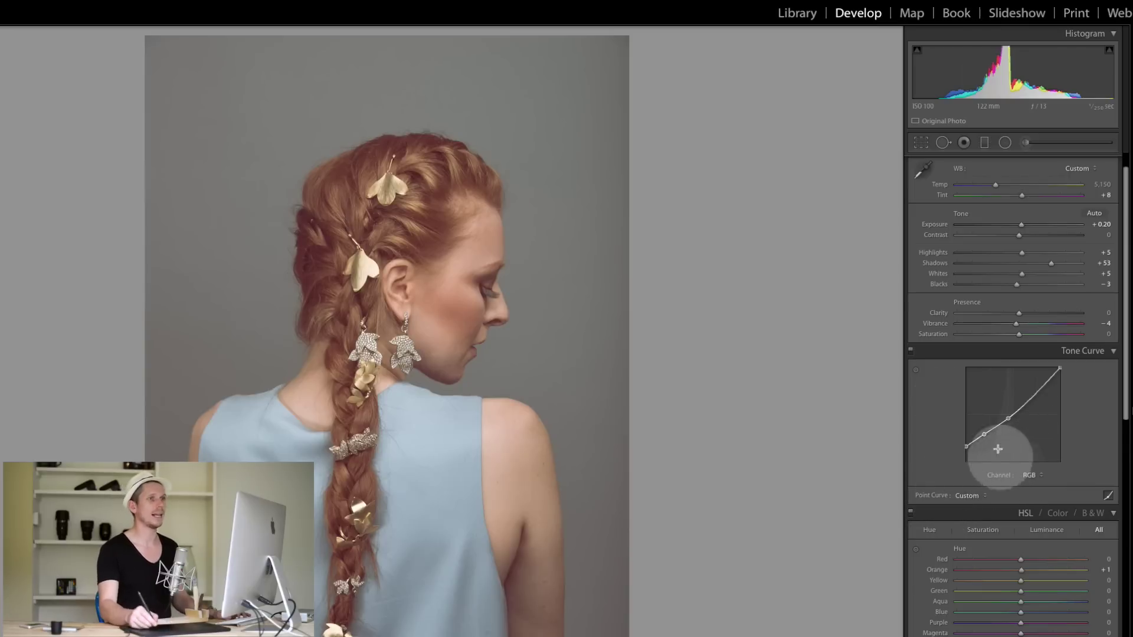
- Add a radial filter with sharpness -100 as a tall ellipse around the woman, centred on the braid at shoulder height
click(1005, 148)
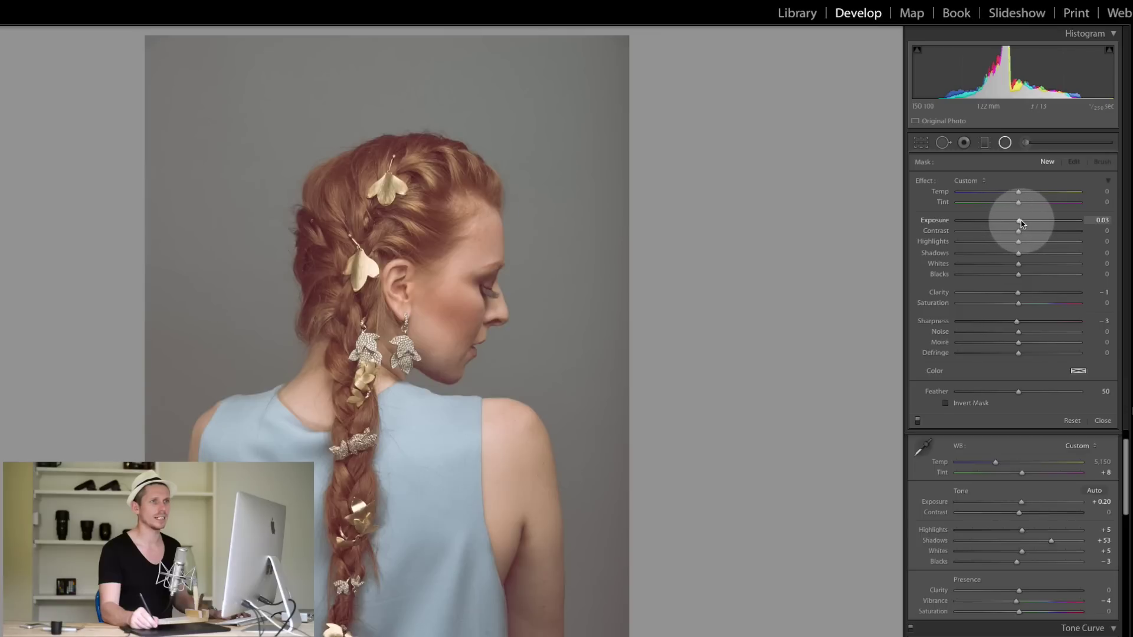
drag(1020, 326, 880, 339)
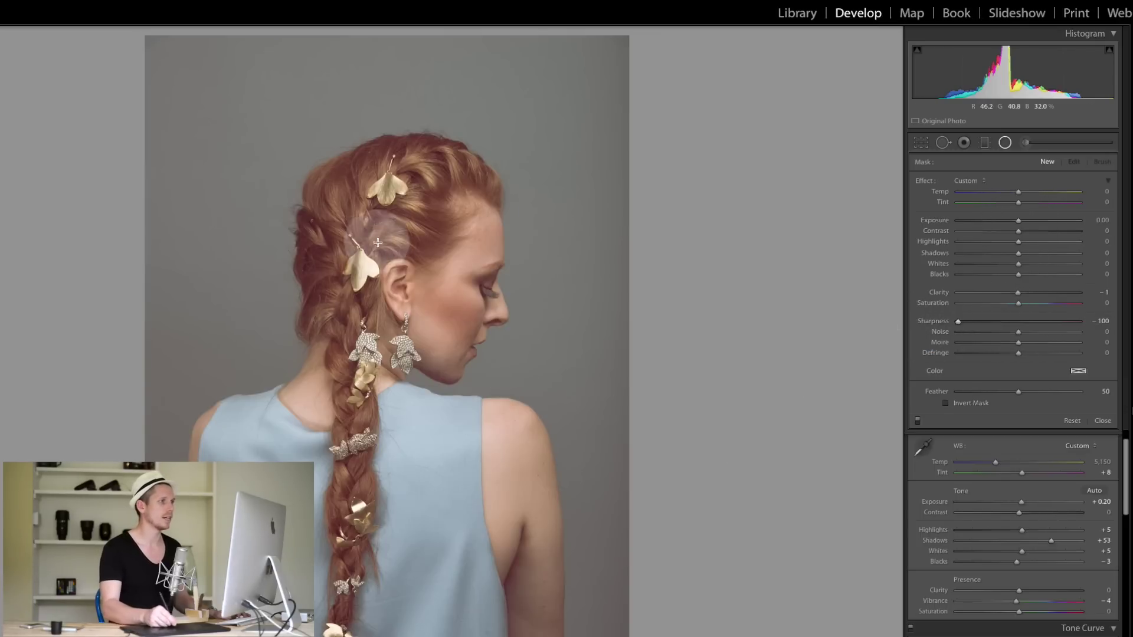
mouse_move(406, 216)
mouse_down()
mouse_move(424, 545)
mouse_move(508, 634)
mouse_move(534, 634)
mouse_move(524, 618)
mouse_up()
drag(399, 225, 372, 419)
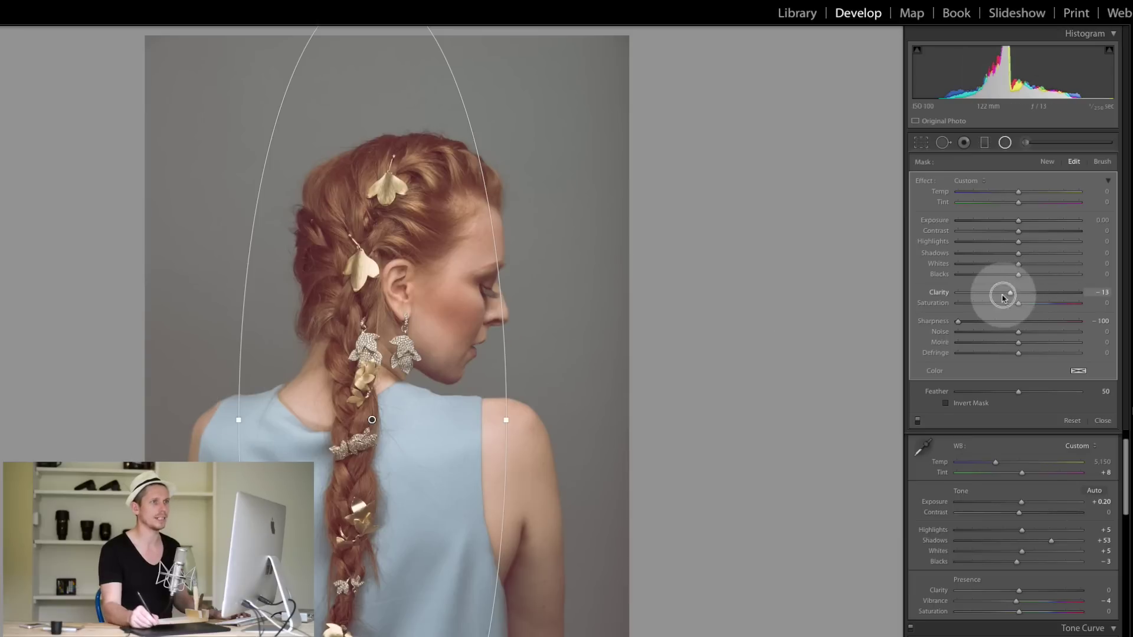
- Set the radial filter's clarity to -32, exposure to -0.05 and feather to 82
drag(1001, 296, 999, 295)
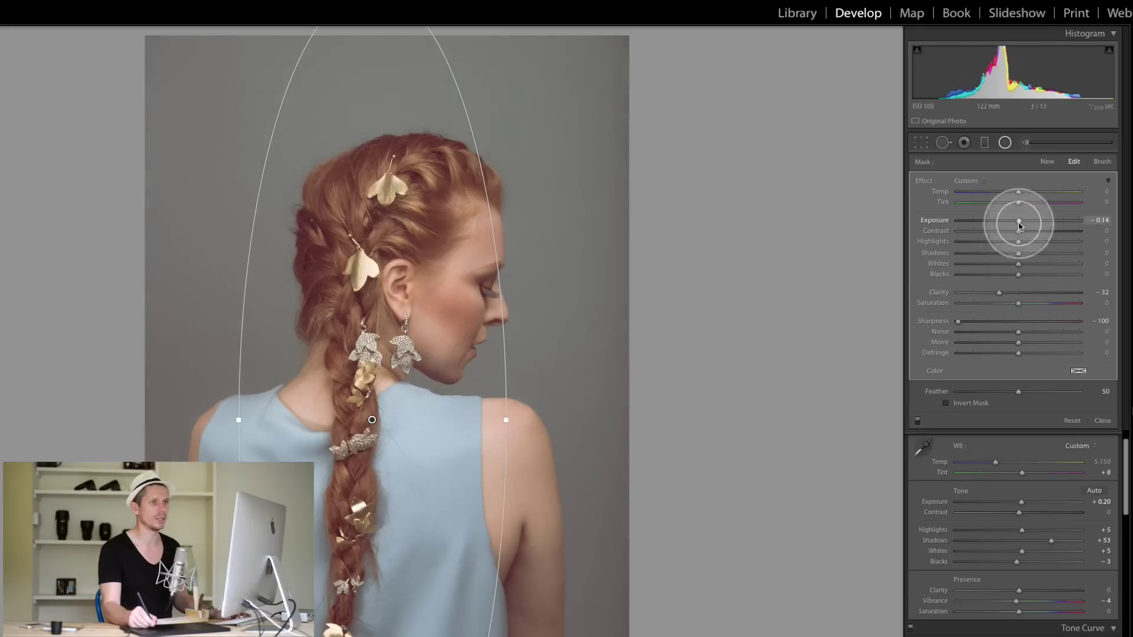
drag(1019, 225, 1022, 226)
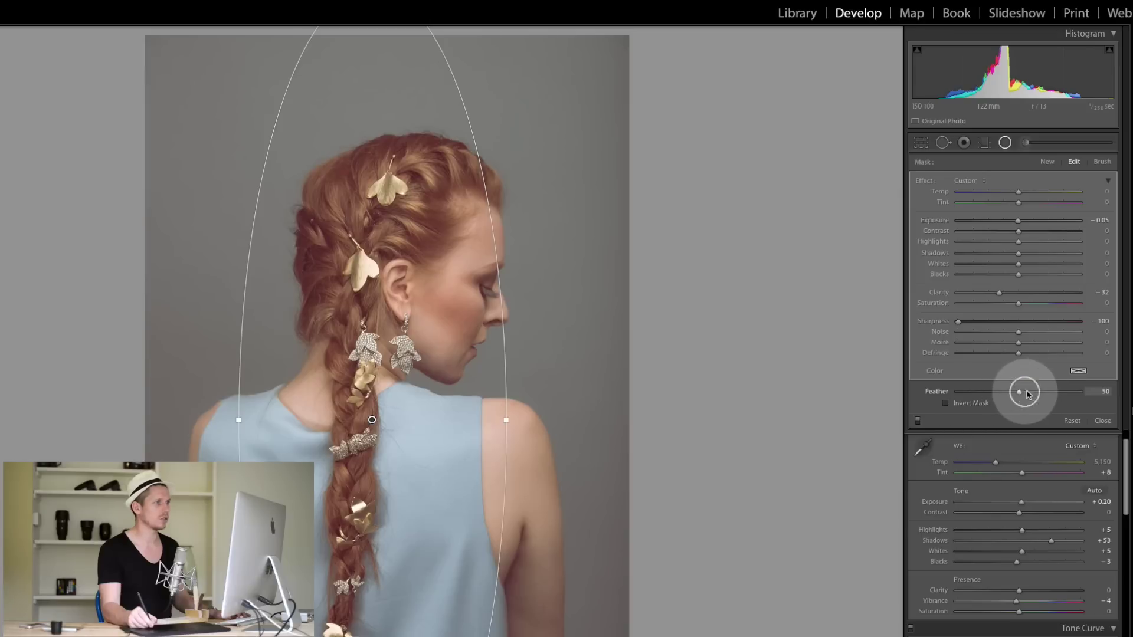
drag(1023, 394, 1055, 394)
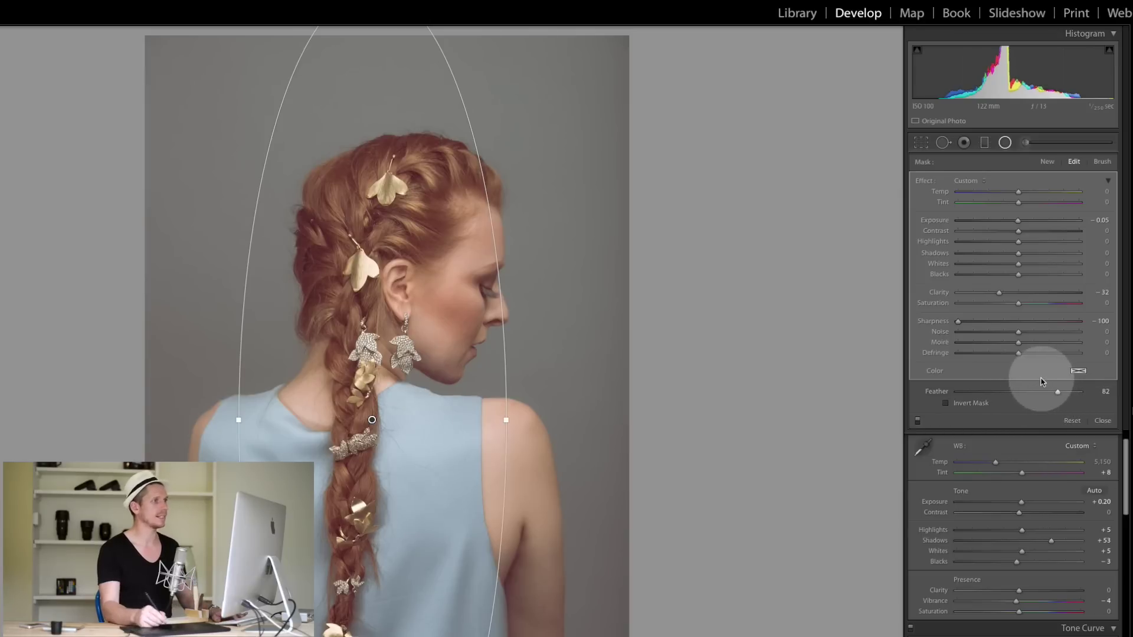
- Show the mask overlay and erase the radial filter from the face and the middle of the dress, enlarging the eraser to 26
key(o)
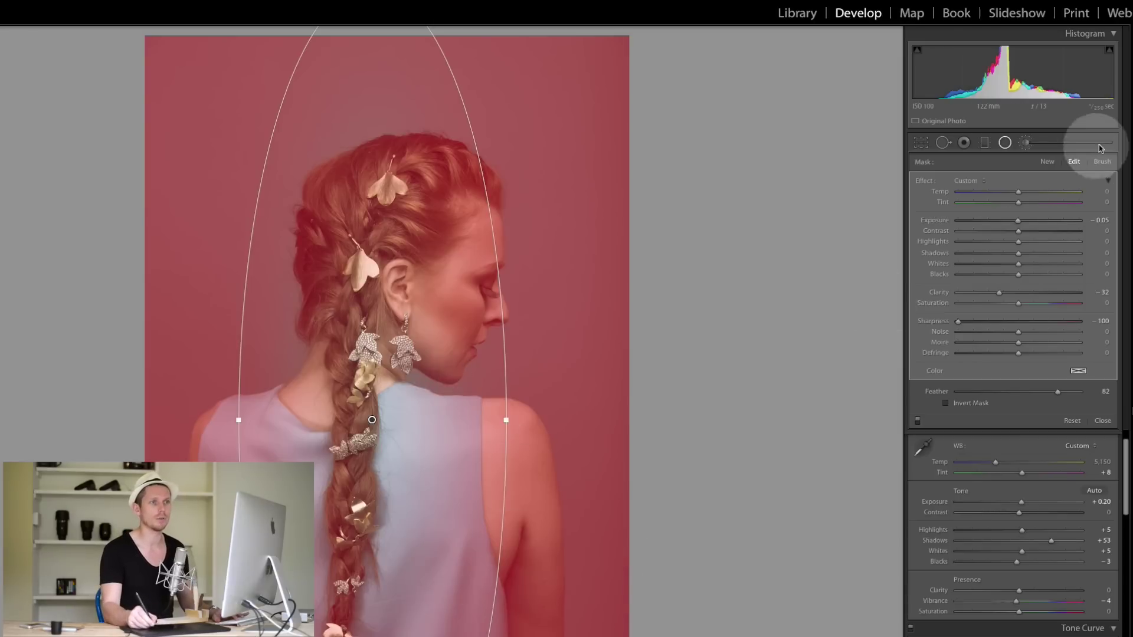
click(1101, 162)
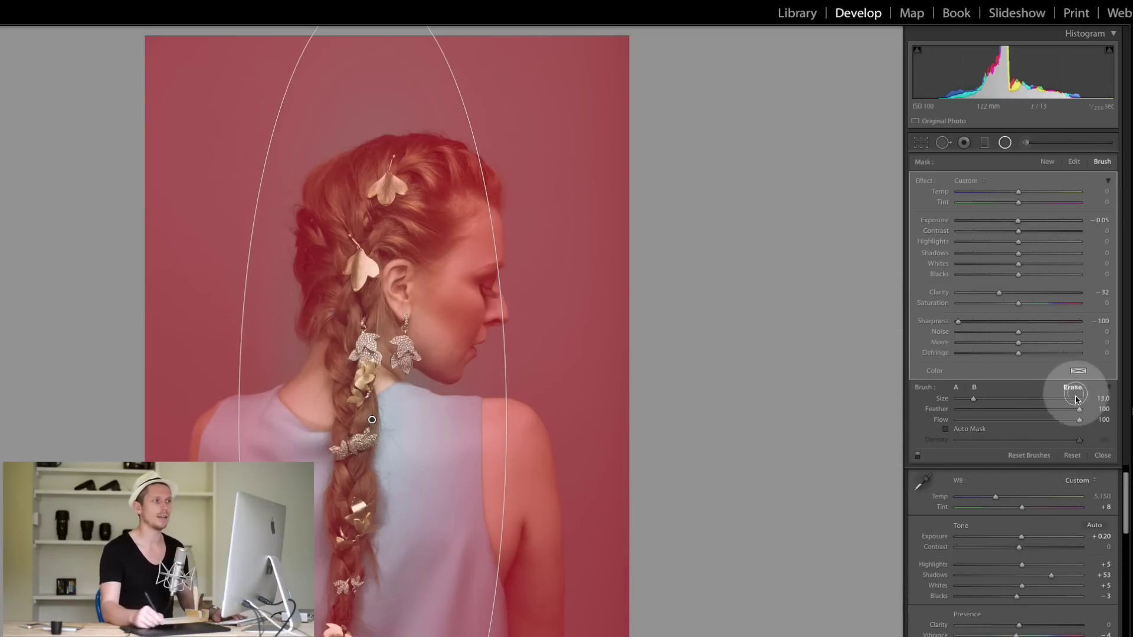
click(1077, 389)
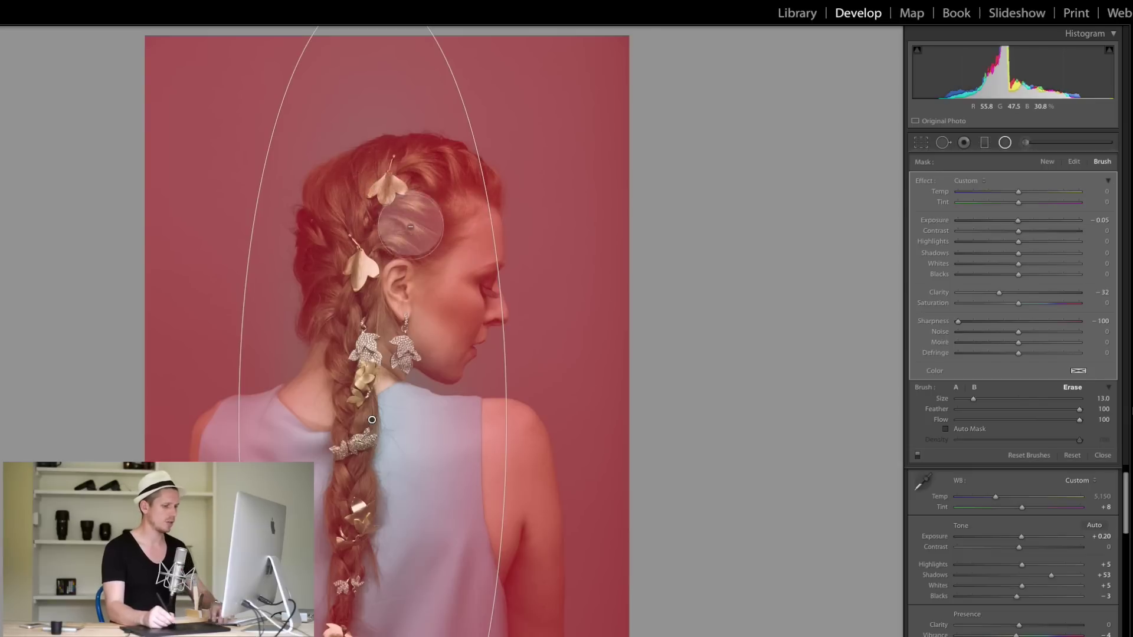
mouse_move(435, 289)
mouse_down()
mouse_move(428, 256)
mouse_move(397, 220)
mouse_move(407, 265)
mouse_up()
key(bracketright)
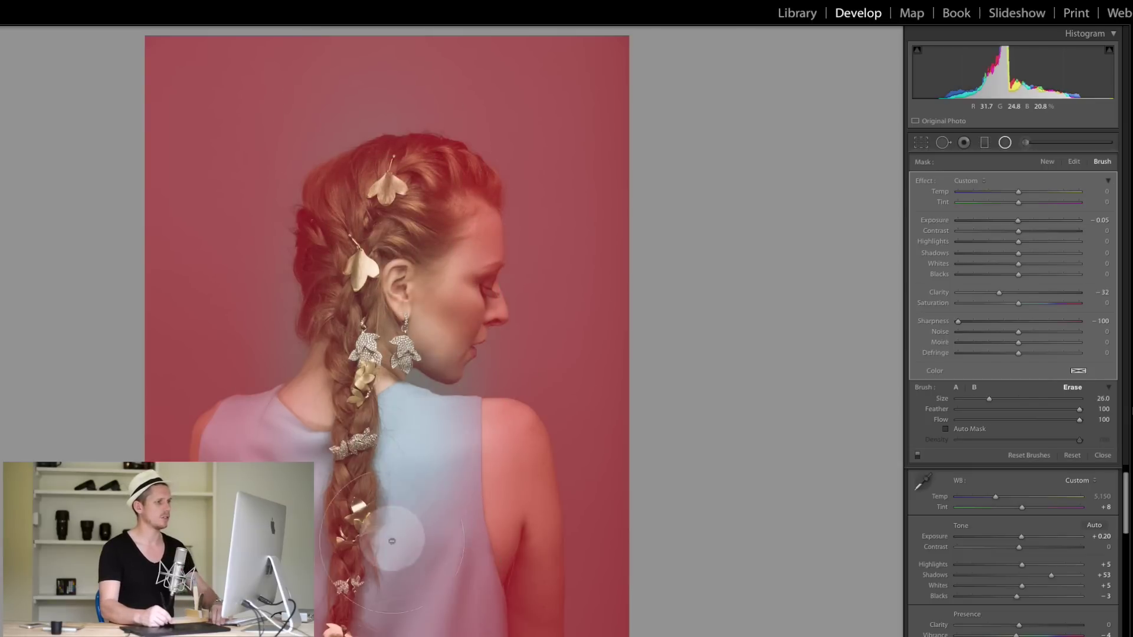
drag(392, 542, 371, 635)
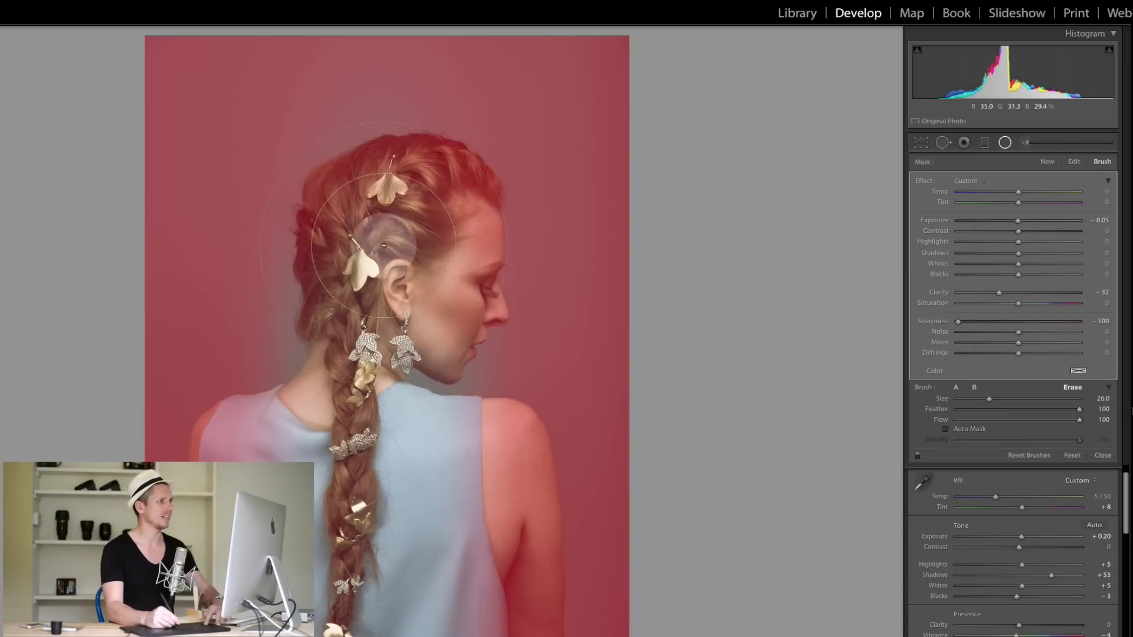
- Erase the mask from the hair with a size 15 eraser, and along the back of the head at flow 53
key(bracketleft)
key(bracketleft)
mouse_move(327, 263)
mouse_down()
mouse_move(337, 195)
mouse_move(423, 174)
mouse_move(474, 301)
mouse_move(432, 373)
mouse_move(479, 248)
mouse_move(468, 185)
mouse_up()
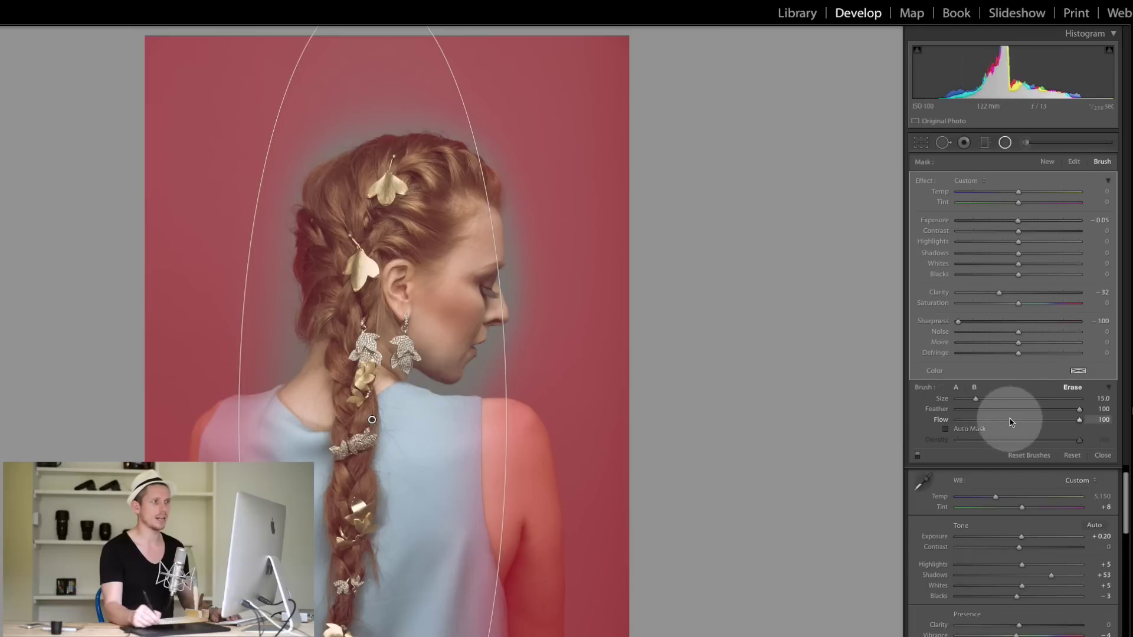
drag(1019, 423, 1022, 423)
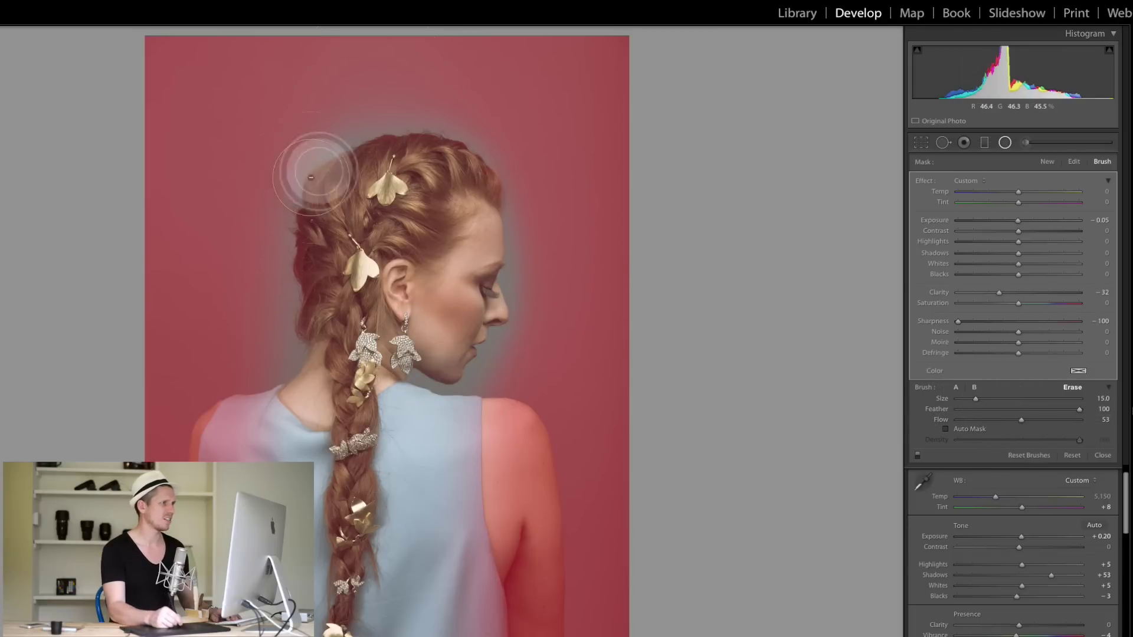
mouse_move(292, 211)
mouse_down()
mouse_move(275, 319)
mouse_move(280, 385)
mouse_move(308, 187)
mouse_move(284, 254)
mouse_up()
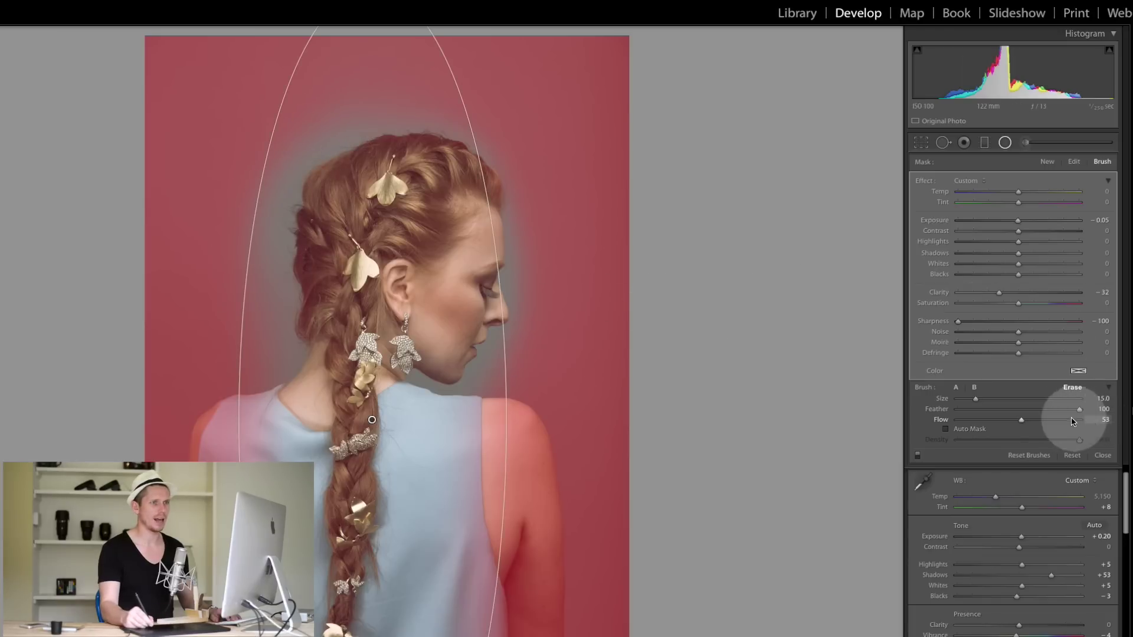
- Switch to mask brush A with feather 100 and flow 72, and paint the effect back along the background behind the head
click(1043, 421)
click(956, 388)
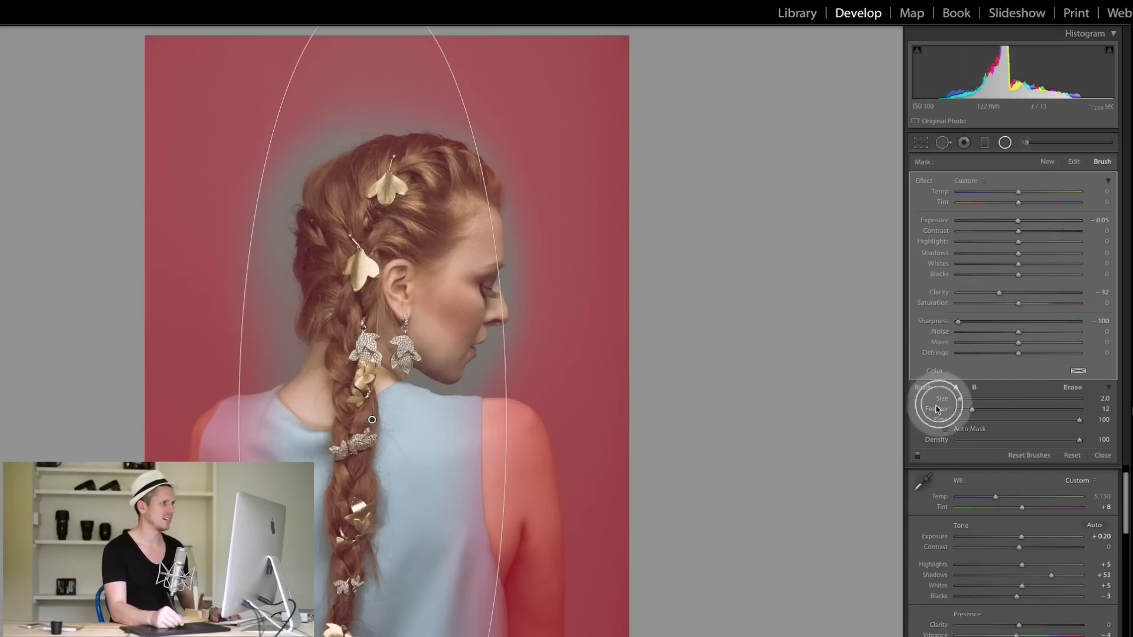
mouse_move(281, 216)
mouse_down()
mouse_move(264, 256)
mouse_move(270, 277)
mouse_up()
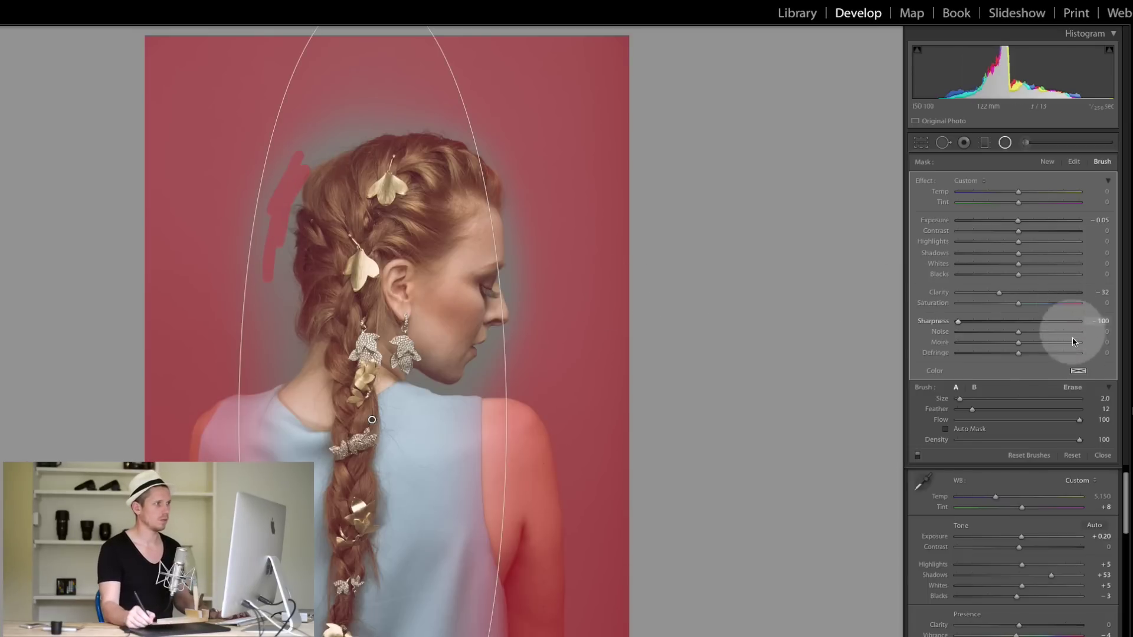
key(ctrl+z)
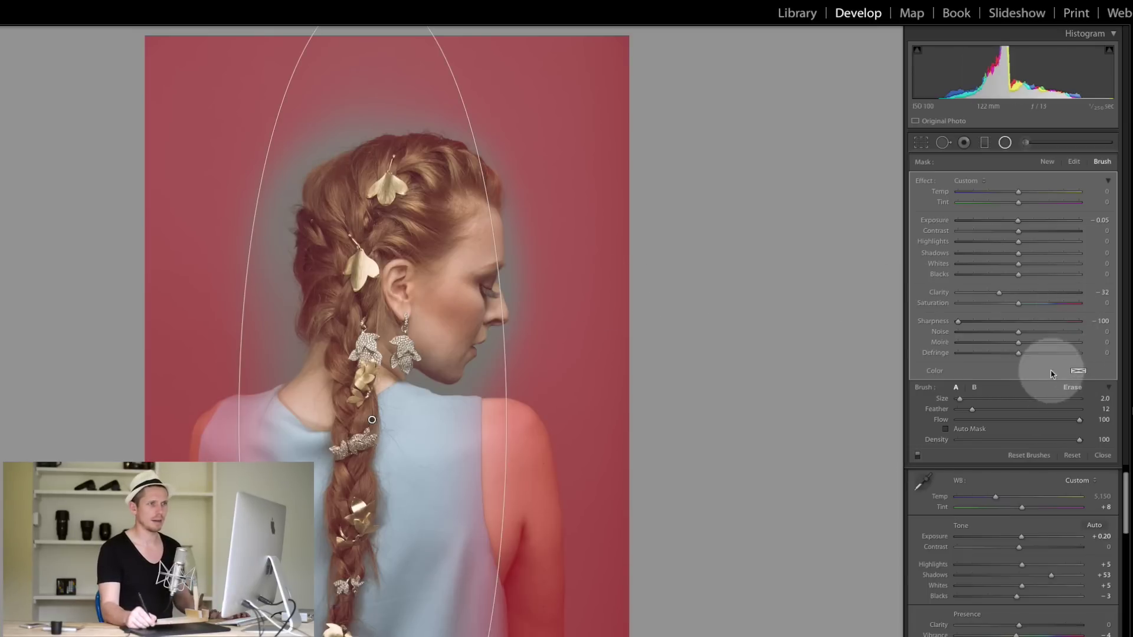
drag(1029, 410, 1082, 407)
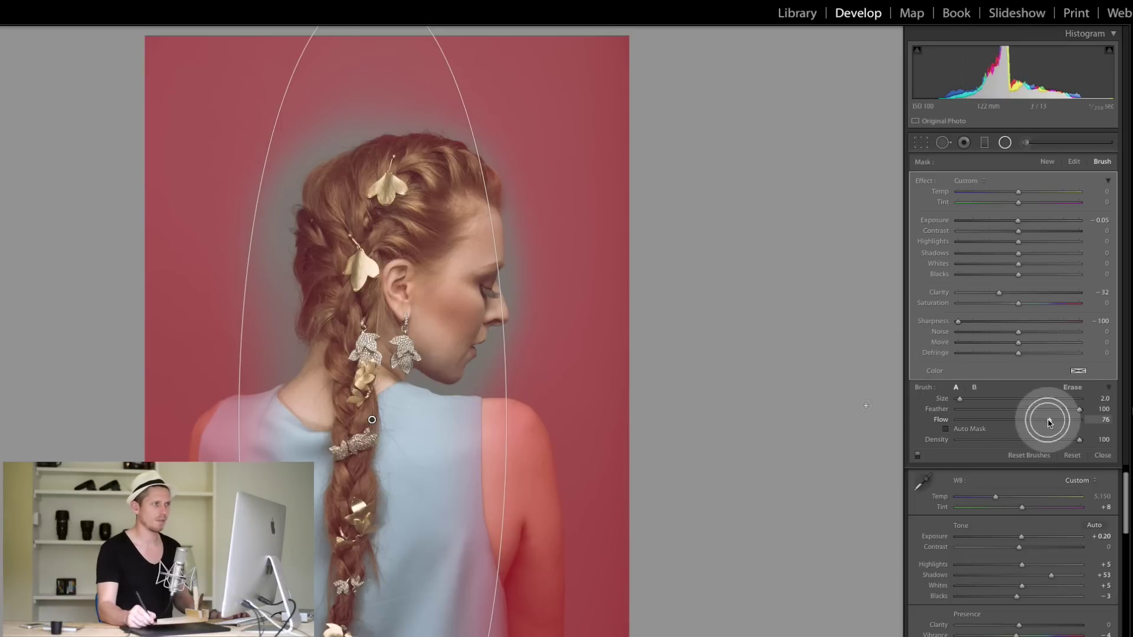
drag(1048, 427, 1045, 422)
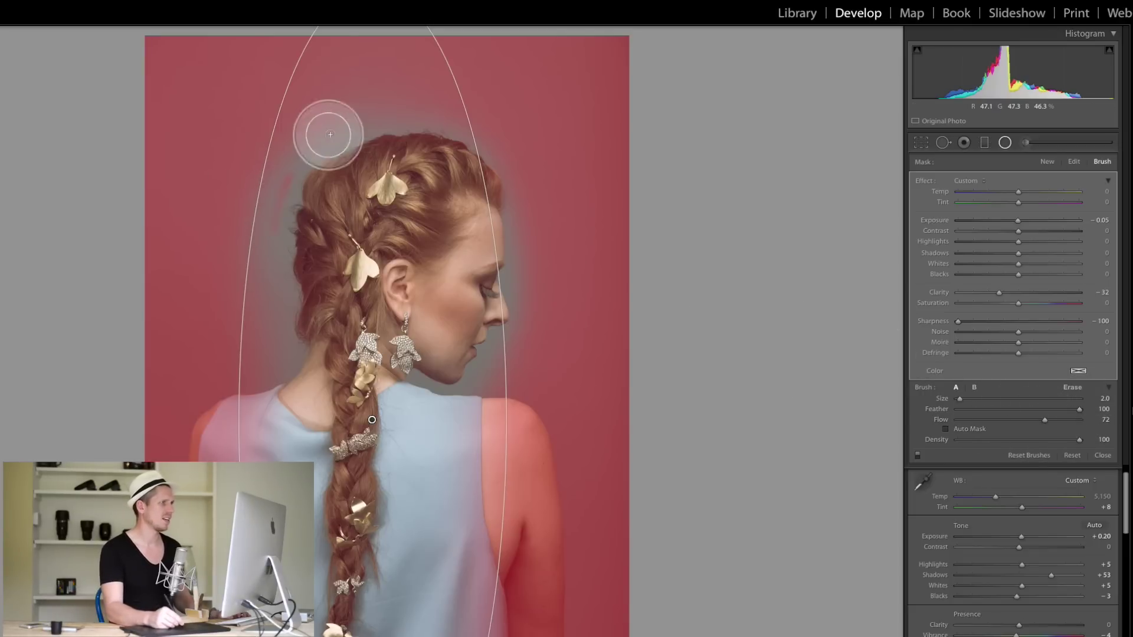
drag(344, 131, 276, 216)
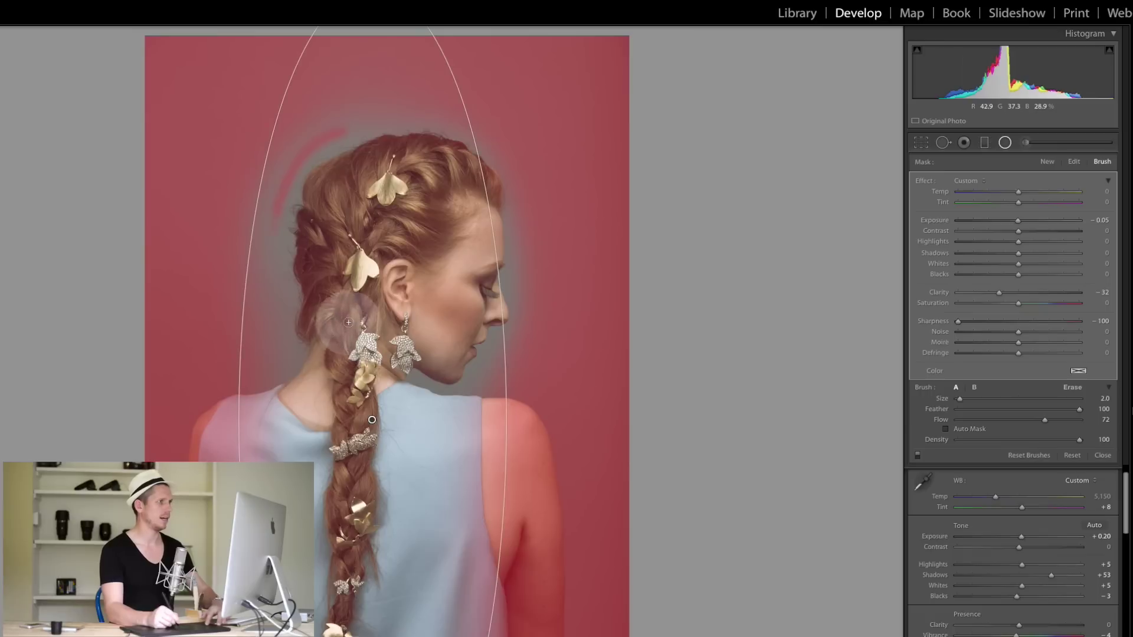
- Enlarge mask brush A to size 20 and paint the radial filter's effect over the background around the back of the head
key(bracketright)
key(bracketright)
key(bracketright)
key(bracketright)
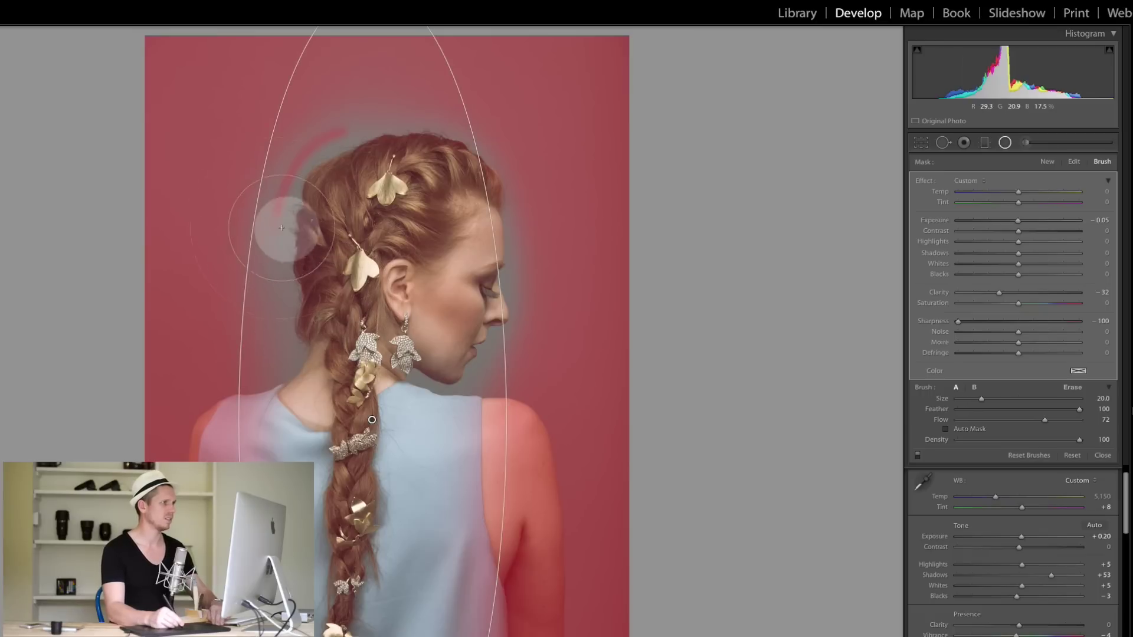
mouse_move(272, 210)
mouse_down()
mouse_move(333, 119)
mouse_move(261, 329)
mouse_move(254, 253)
mouse_move(335, 111)
mouse_move(275, 159)
mouse_up()
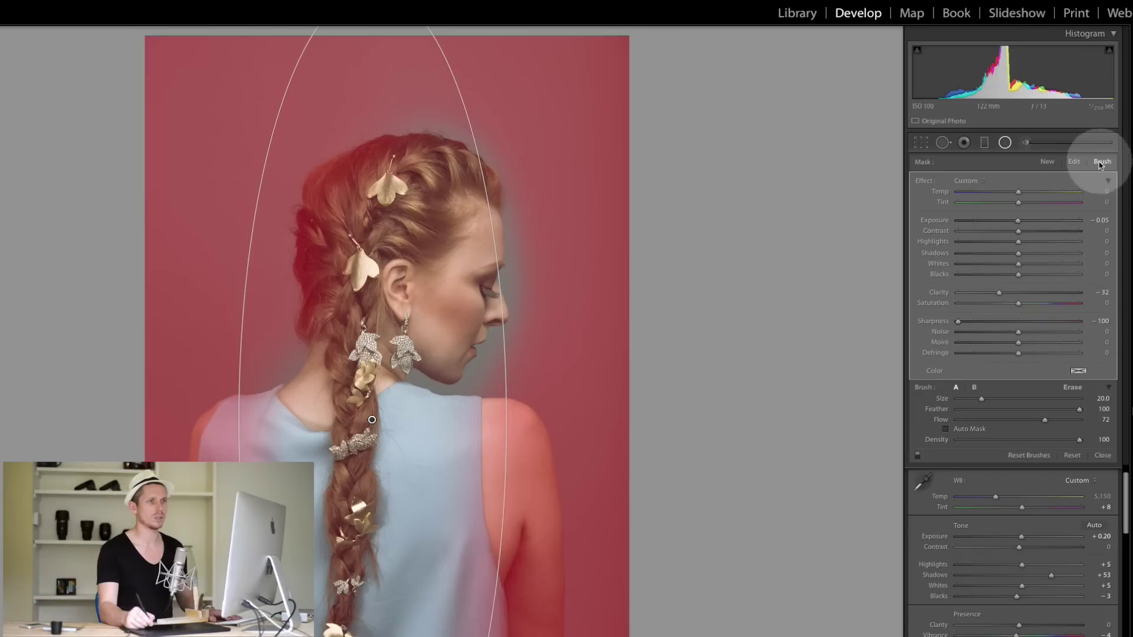
- Erase the mask from the hair and braid with the size 15 eraser, hide the mask overlay and close the radial filter
click(1074, 397)
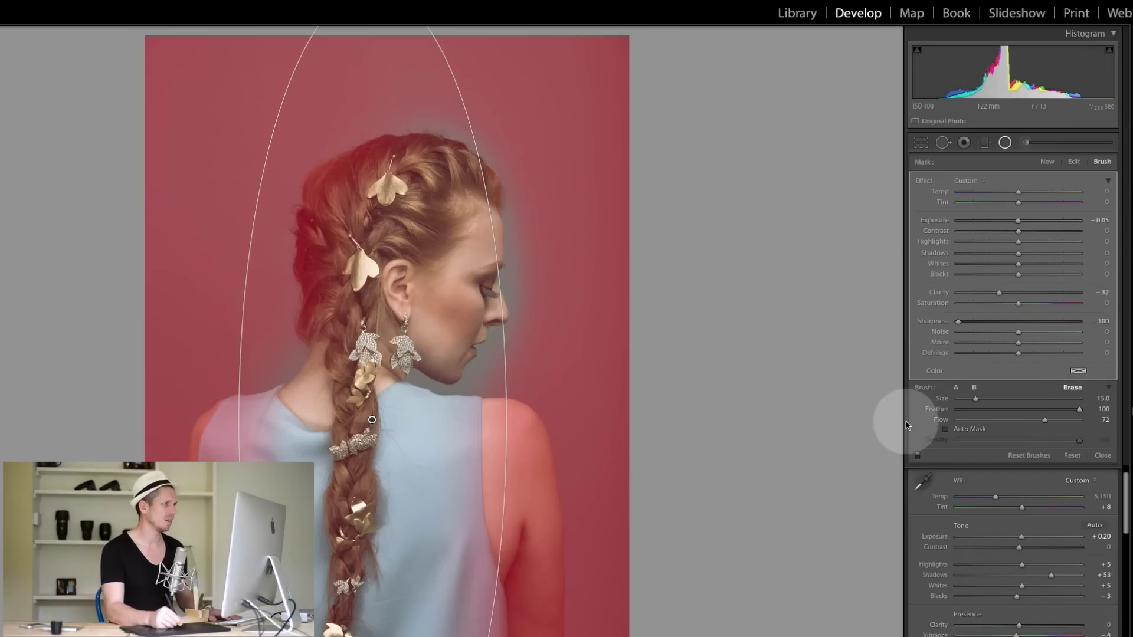
mouse_move(324, 214)
mouse_down()
mouse_move(338, 317)
mouse_move(334, 205)
mouse_move(347, 322)
mouse_move(341, 231)
mouse_move(378, 477)
mouse_up()
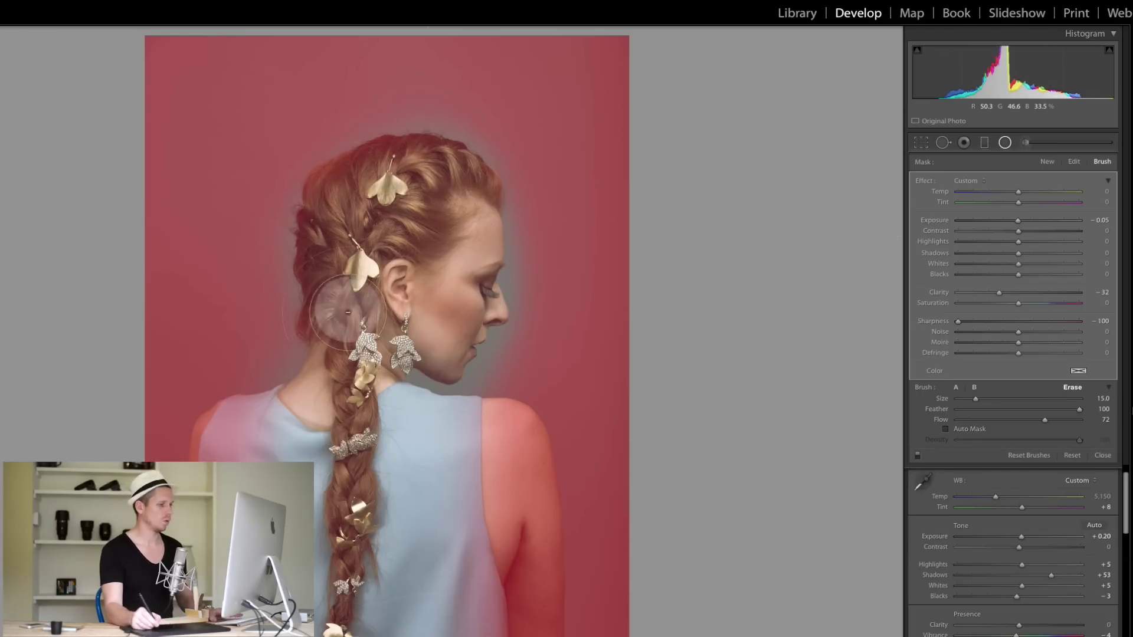
key(o)
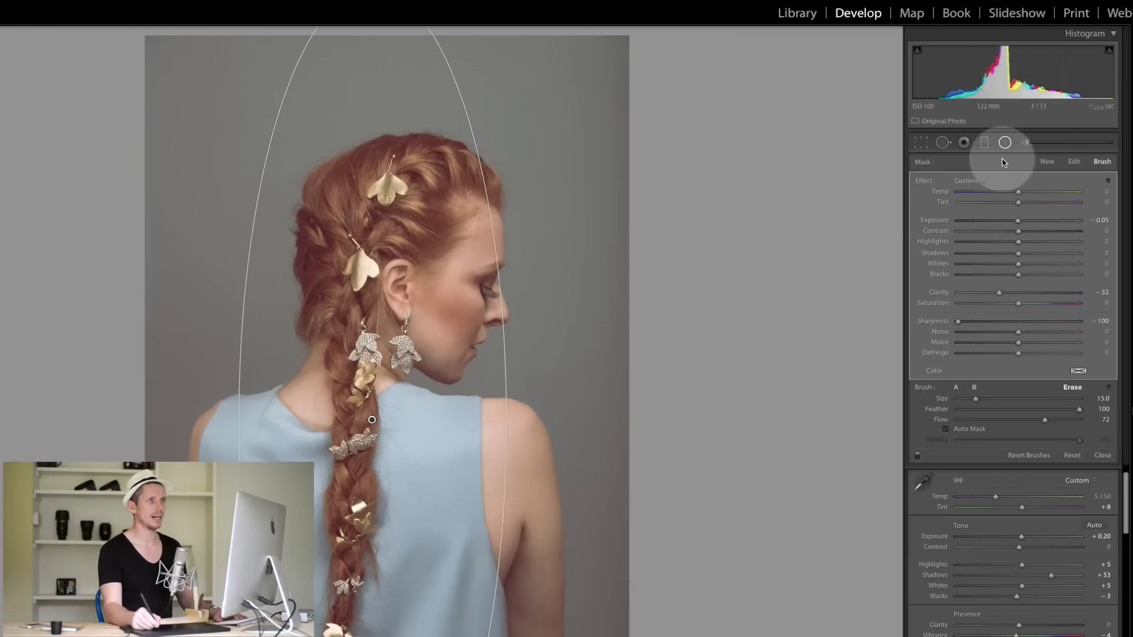
click(1006, 142)
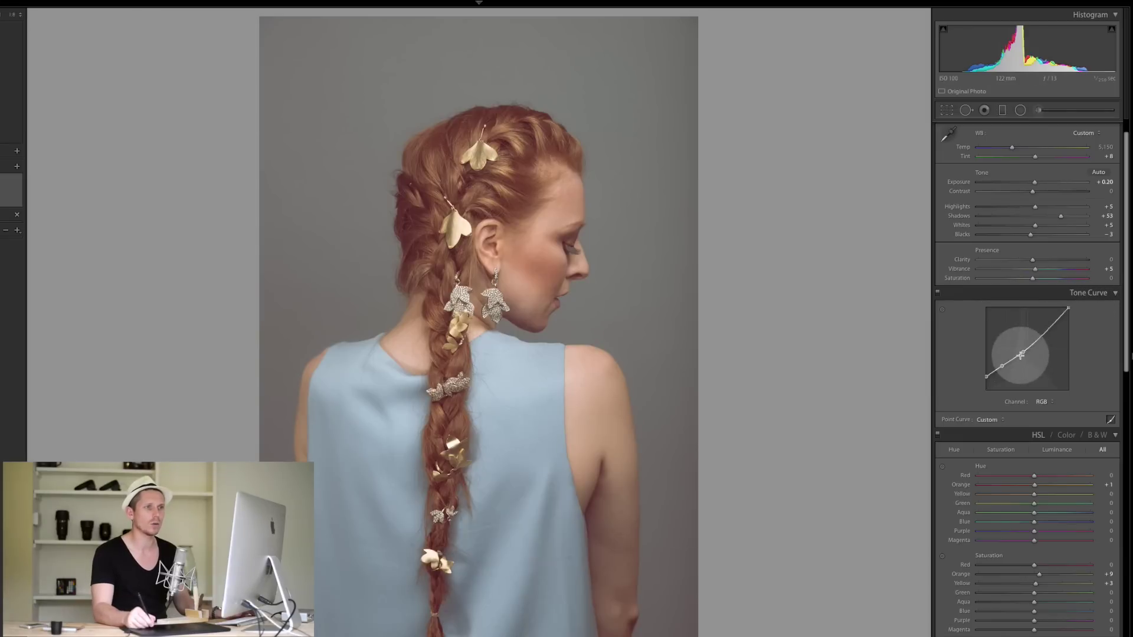
- Raise the shadow end of the Blue channel tone curve while anchoring its midtones and highlights, and collapse the Tone Curve section
click(1050, 403)
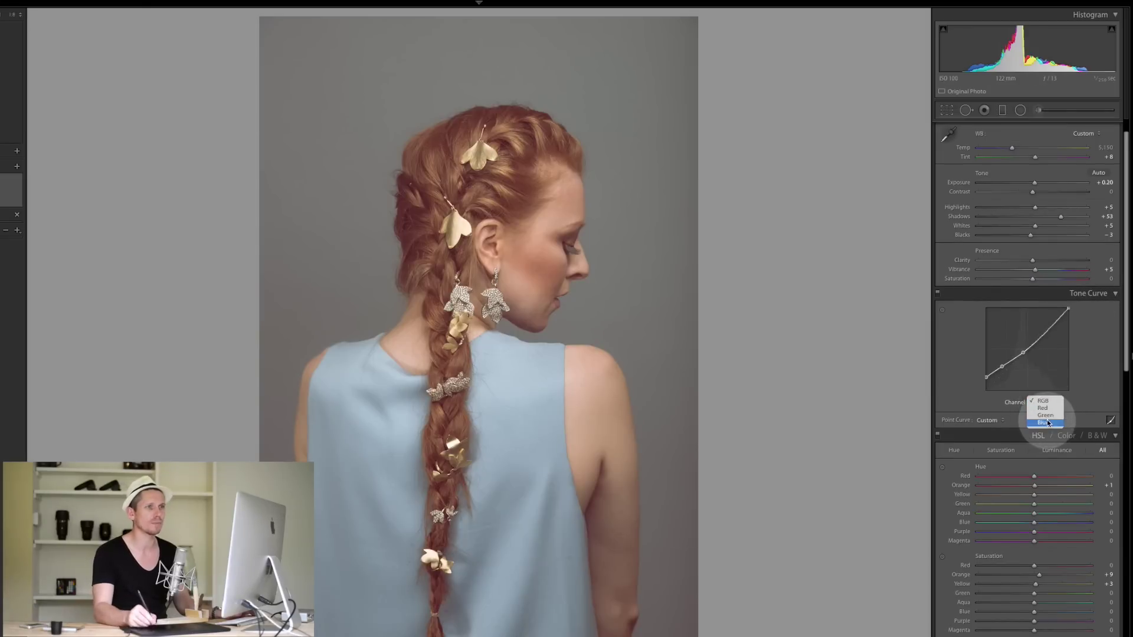
click(1039, 422)
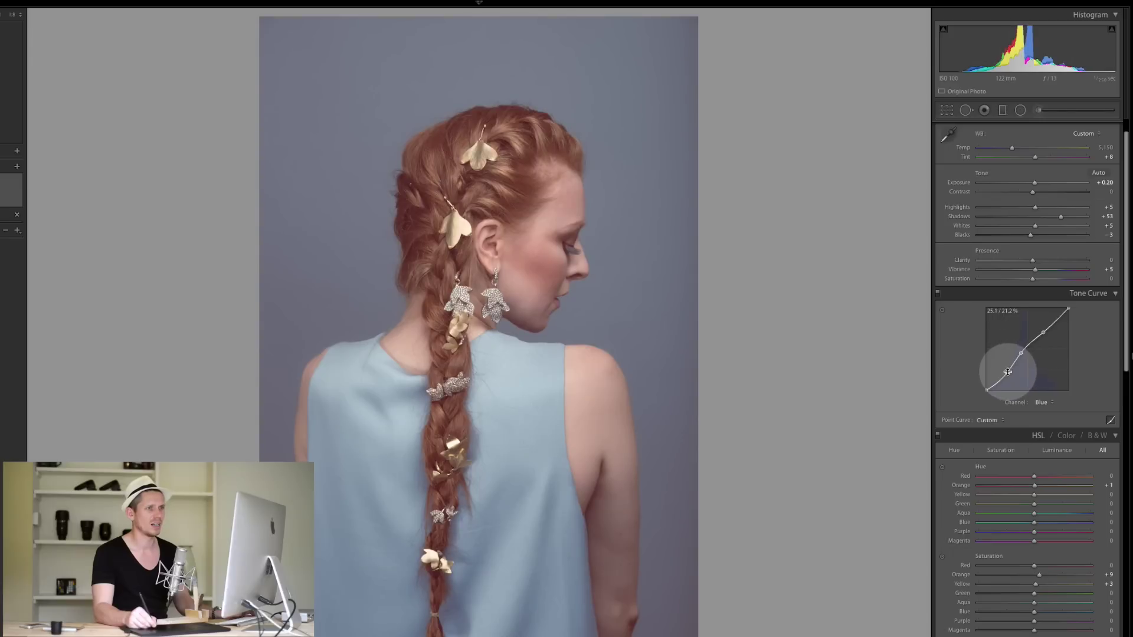
drag(1003, 369, 1003, 370)
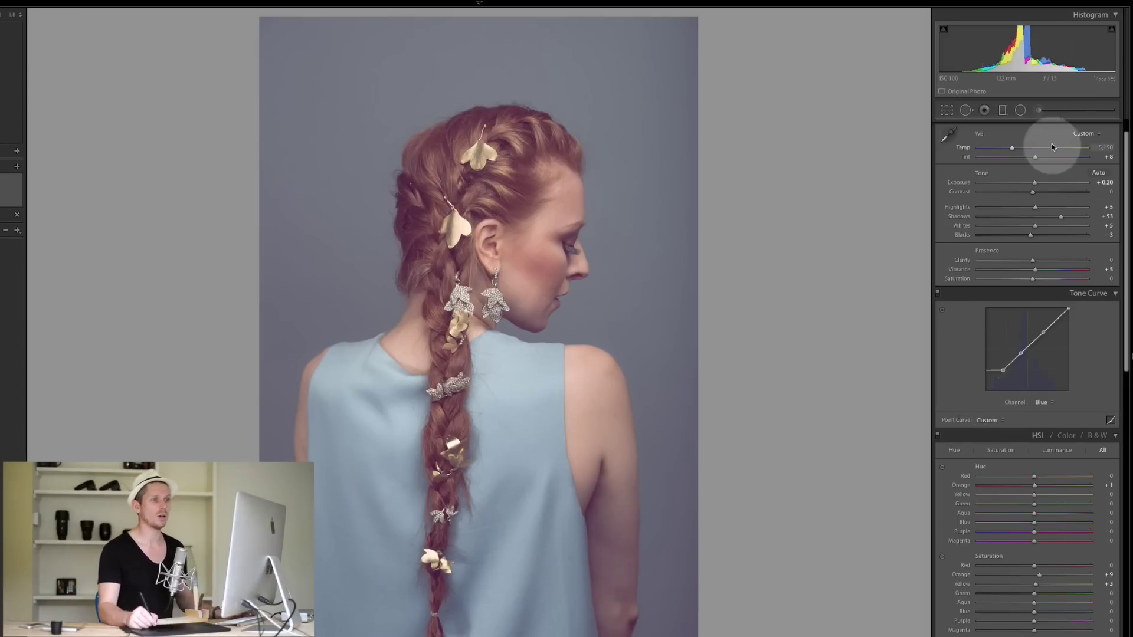
click(1112, 293)
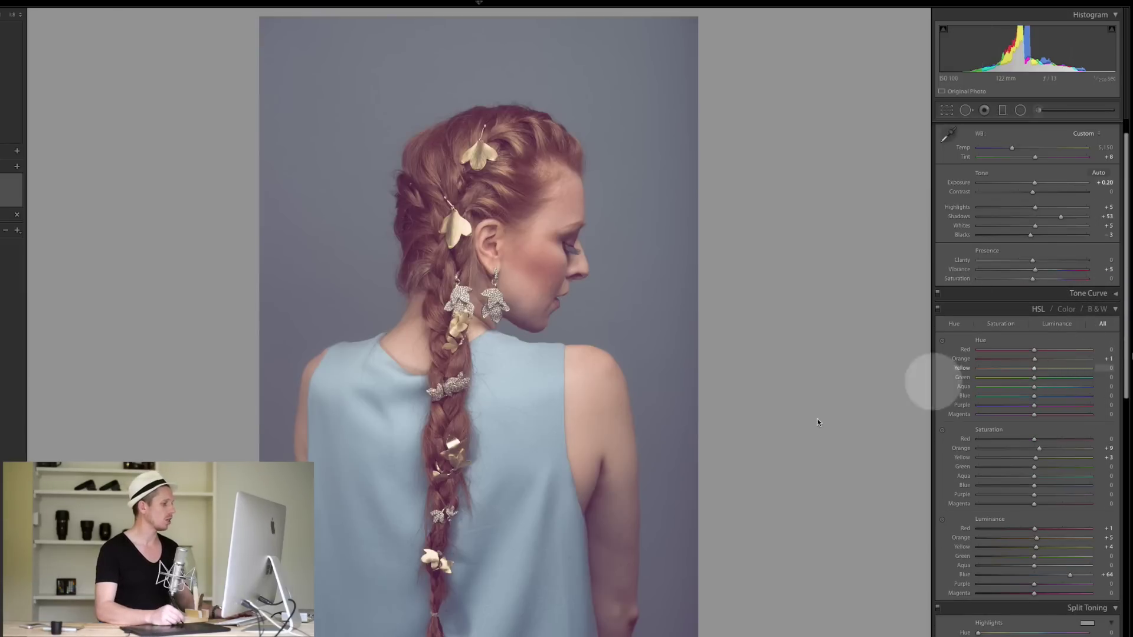
- Compare the before and after versions side by side with lights out, and examine the skin on the cheek and face up close
key(y)
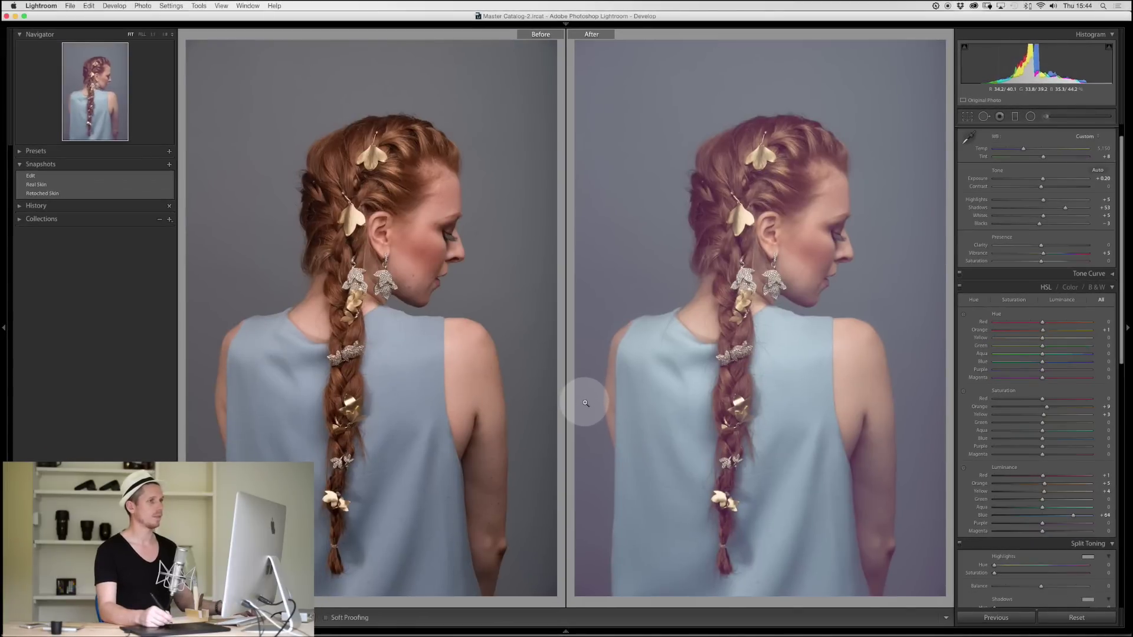
key(Tab)
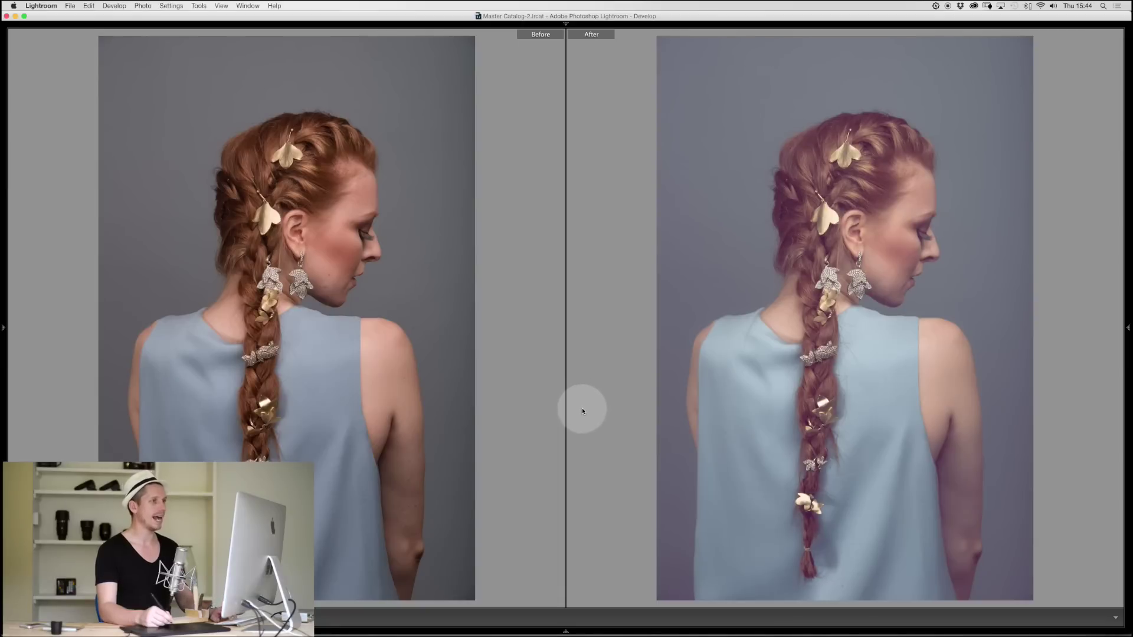
key(l)
key(l)
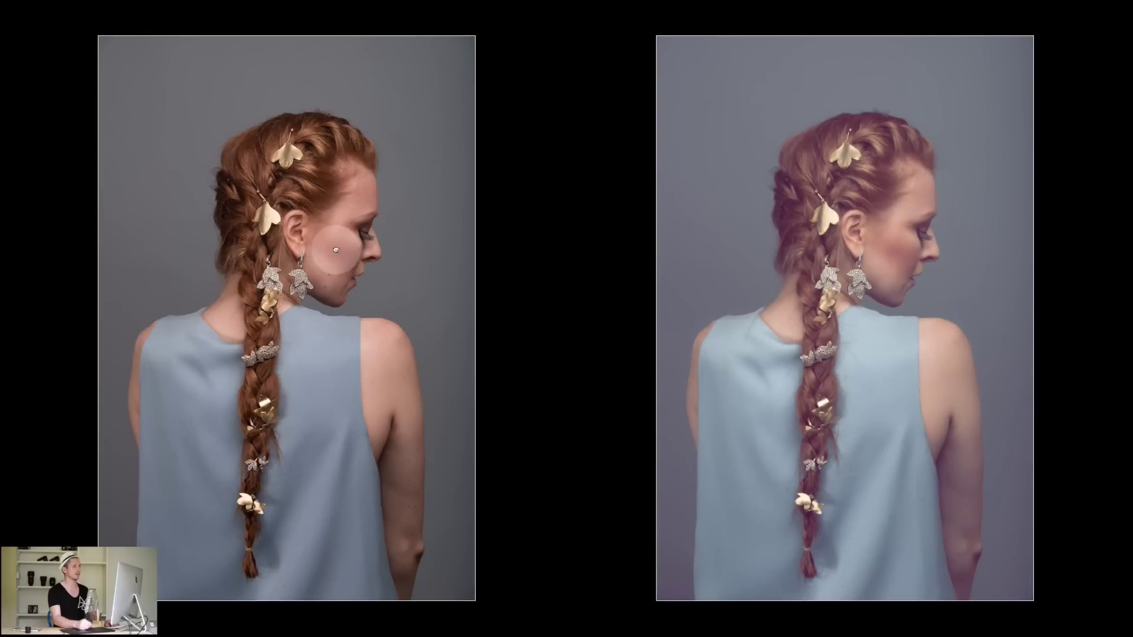
click(336, 250)
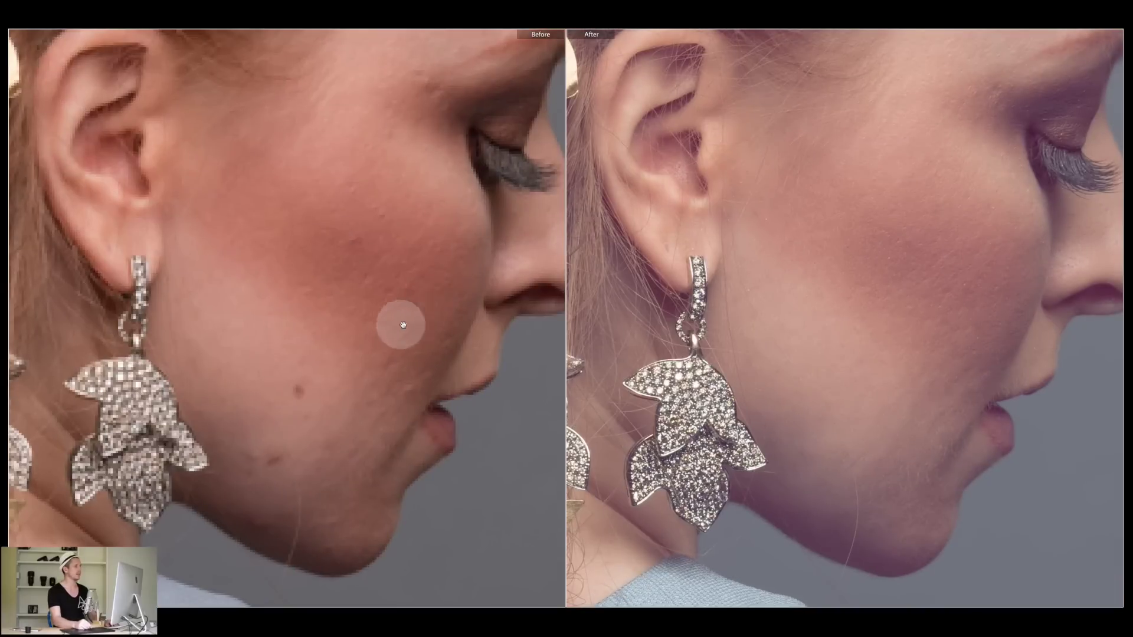
drag(425, 309, 329, 312)
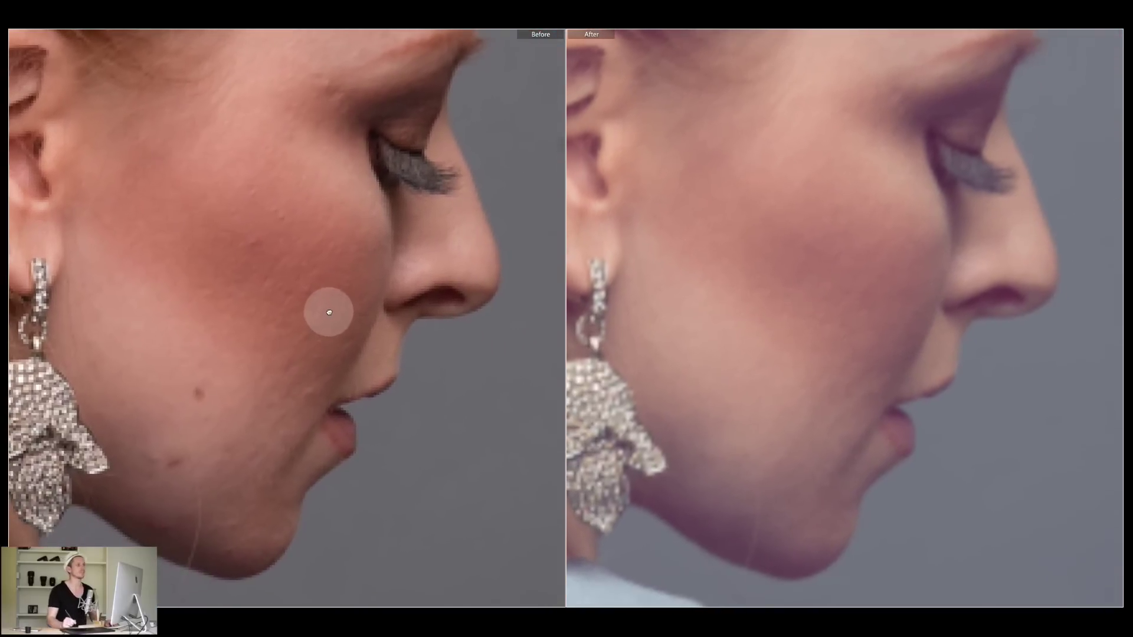